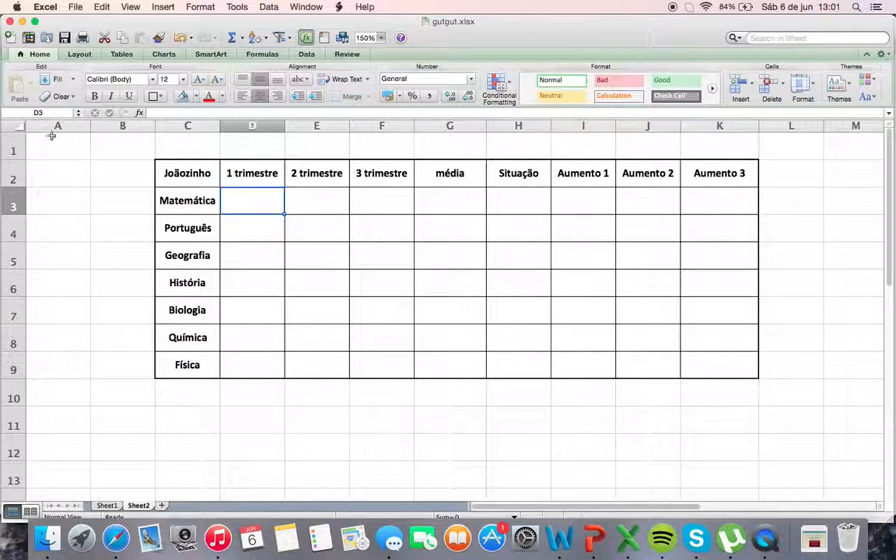
pyautogui.click(57, 144)
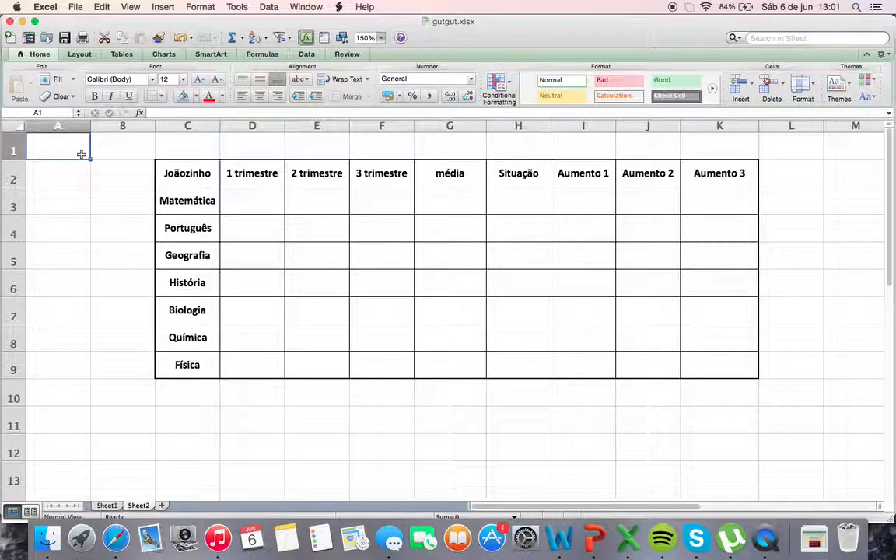
pyautogui.click(98, 155)
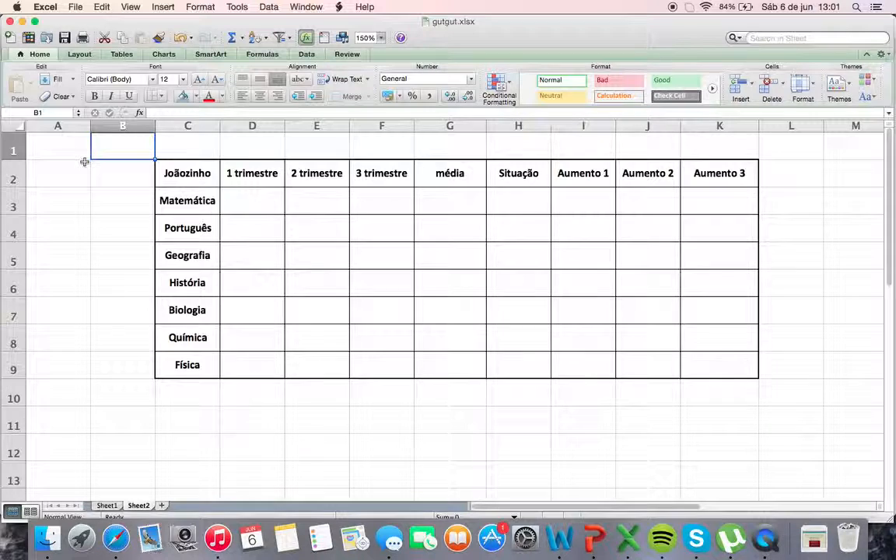
pyautogui.press('Down')
pyautogui.press('Left')
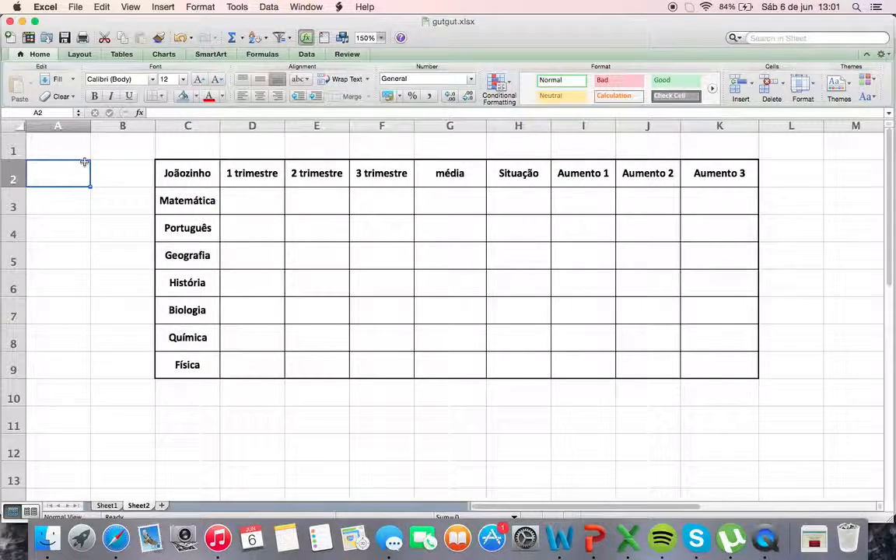
pyautogui.press('Up')
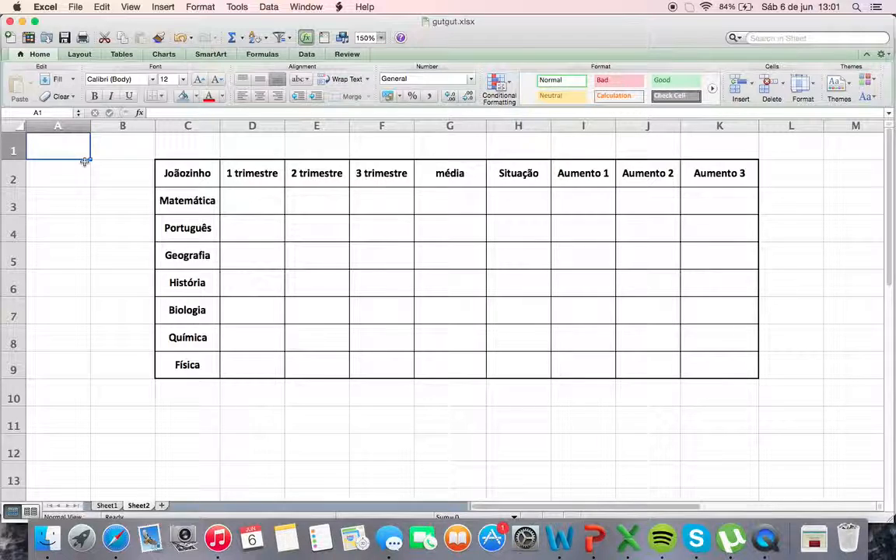
pyautogui.press('Right')
pyautogui.press('Down')
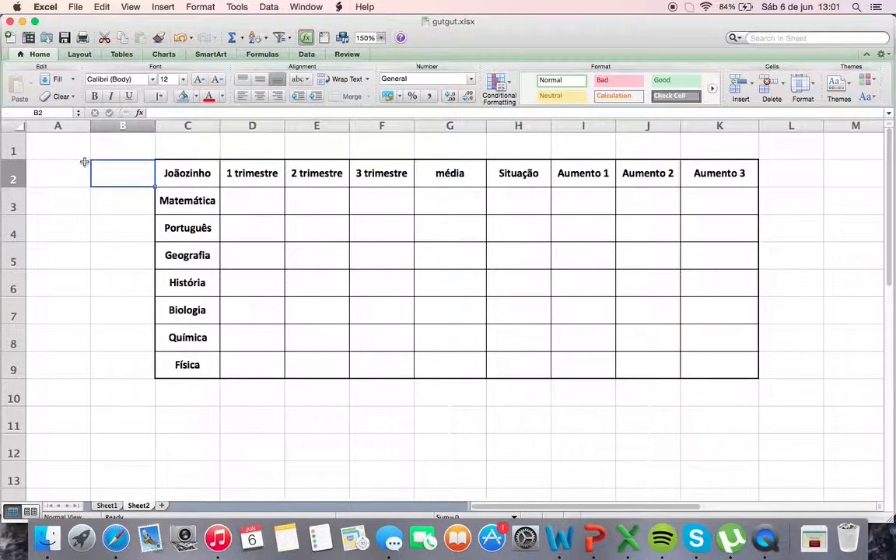
pyautogui.press('Left')
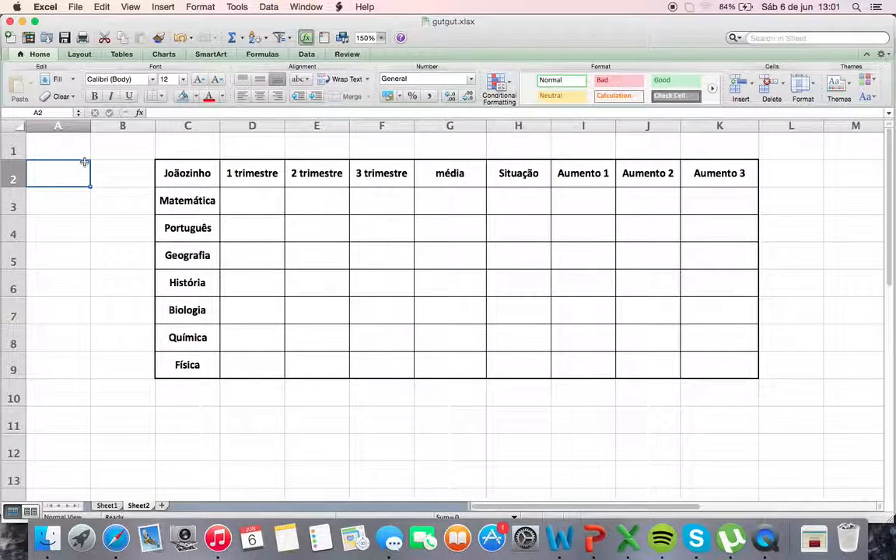
# Change the font colour of the student's name in cell C2 to red.
pyautogui.click(189, 171)
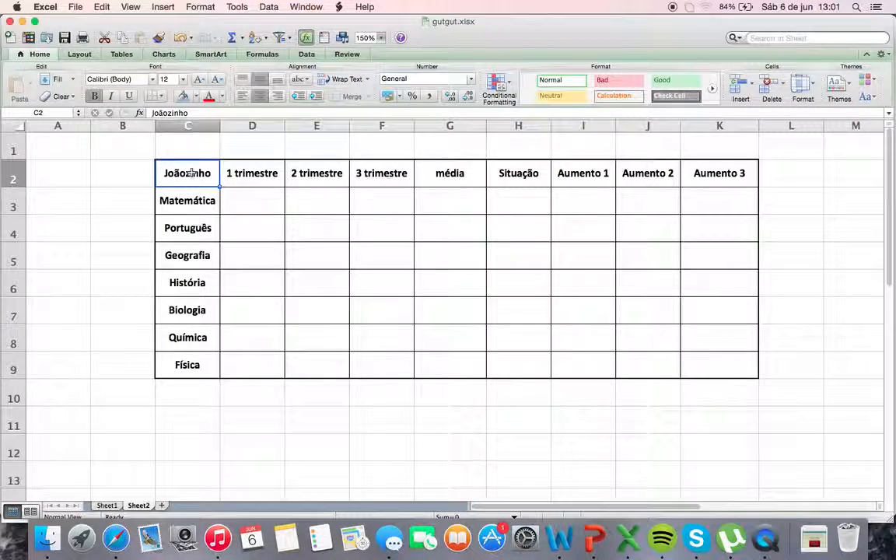
pyautogui.click(214, 102)
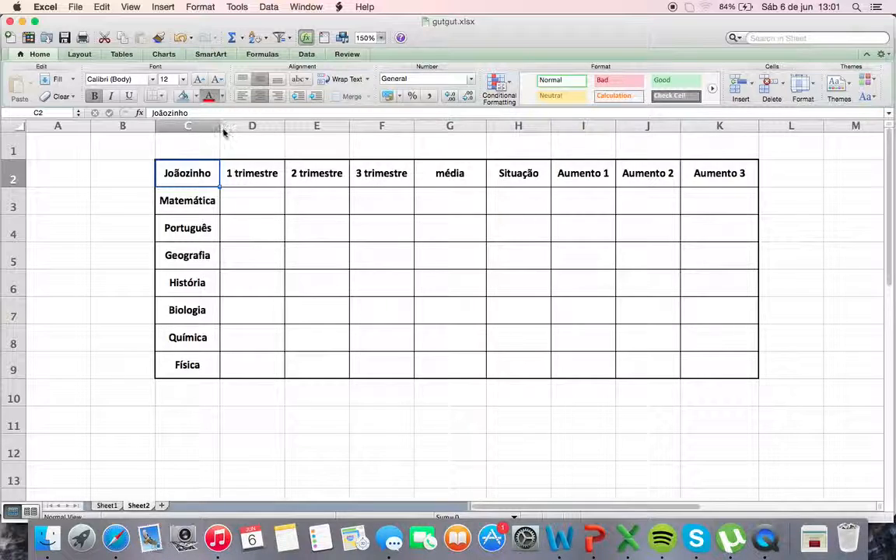
pyautogui.click(253, 184)
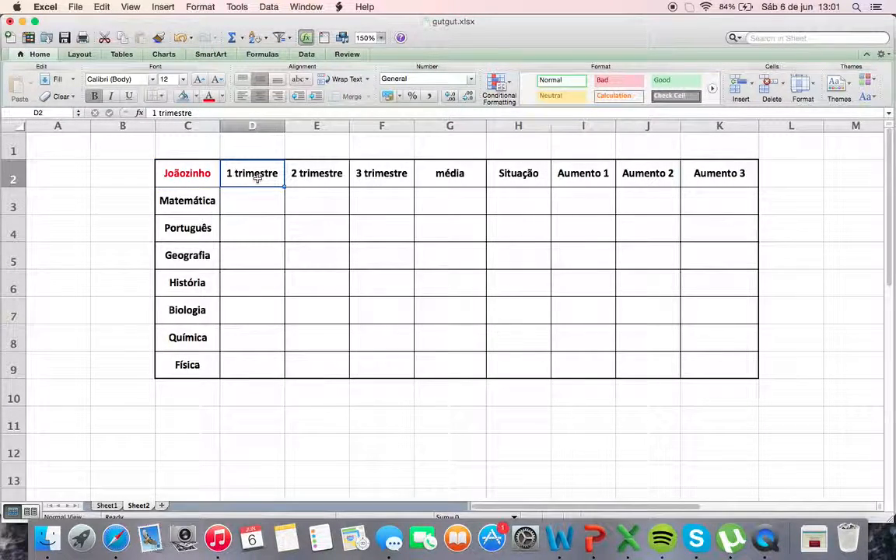
# Review the grade table's layout: the subject rows and the trimestre, média, Situação and Aumento columns.
pyautogui.click(261, 202)
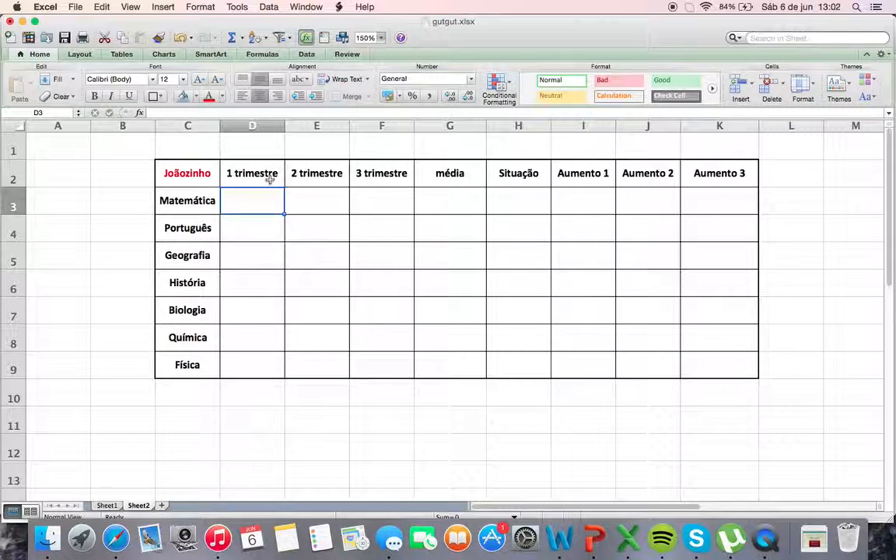
pyautogui.moveTo(190, 204); pyautogui.dragTo(193, 342)
pyautogui.moveTo(251, 172); pyautogui.dragTo(364, 176)
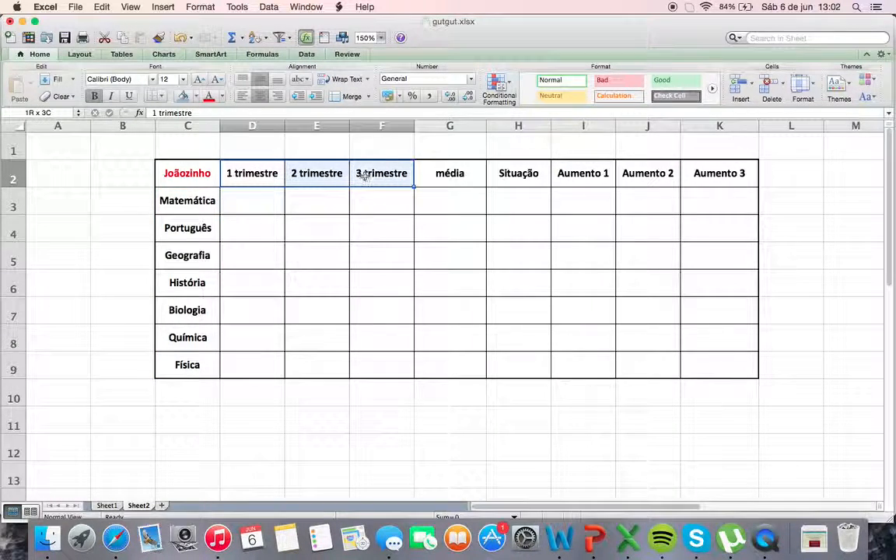
pyautogui.click(466, 180)
pyautogui.moveTo(526, 176); pyautogui.dragTo(691, 176)
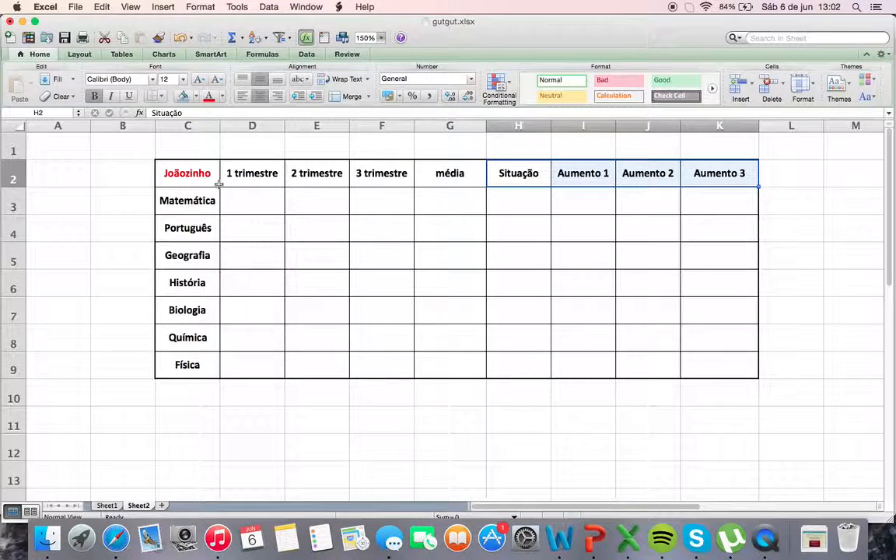
pyautogui.click(196, 166)
pyautogui.click(255, 199)
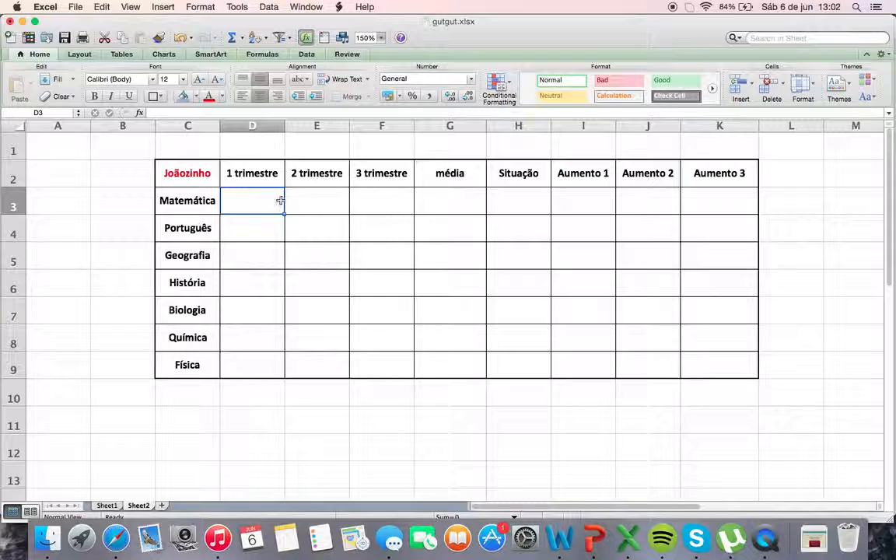
pyautogui.moveTo(272, 200); pyautogui.dragTo(365, 202)
pyautogui.click(427, 202)
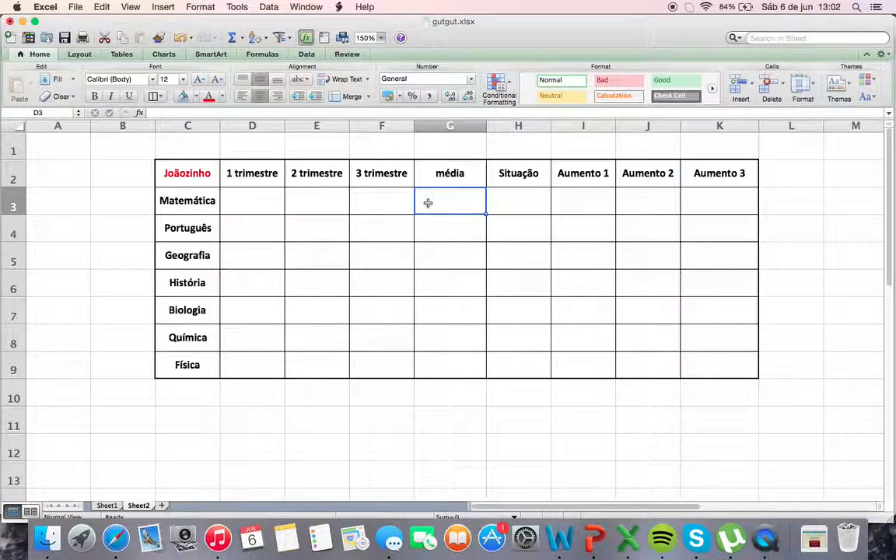
pyautogui.click(387, 202)
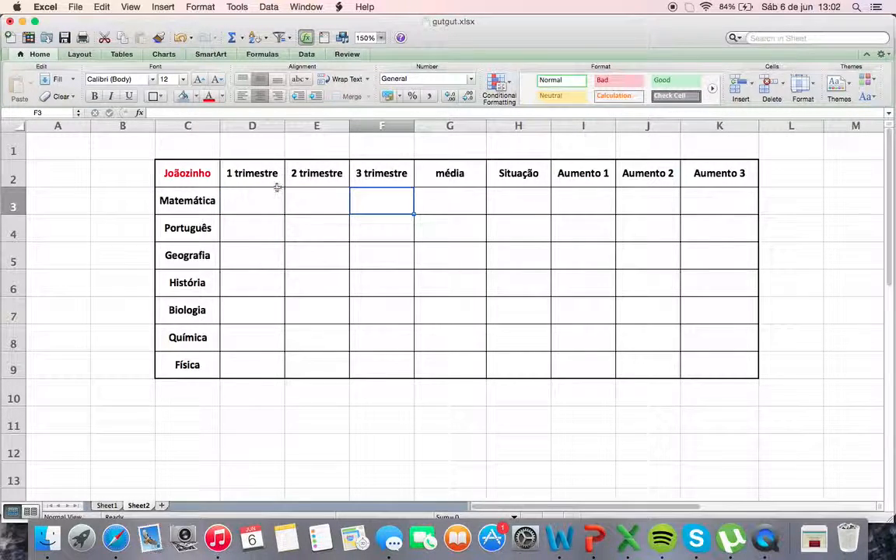
# Enter =RANDBETWEEN(0;10) in D3 to generate a random Matemática grade for 1 trimestre.
pyautogui.click(255, 205)
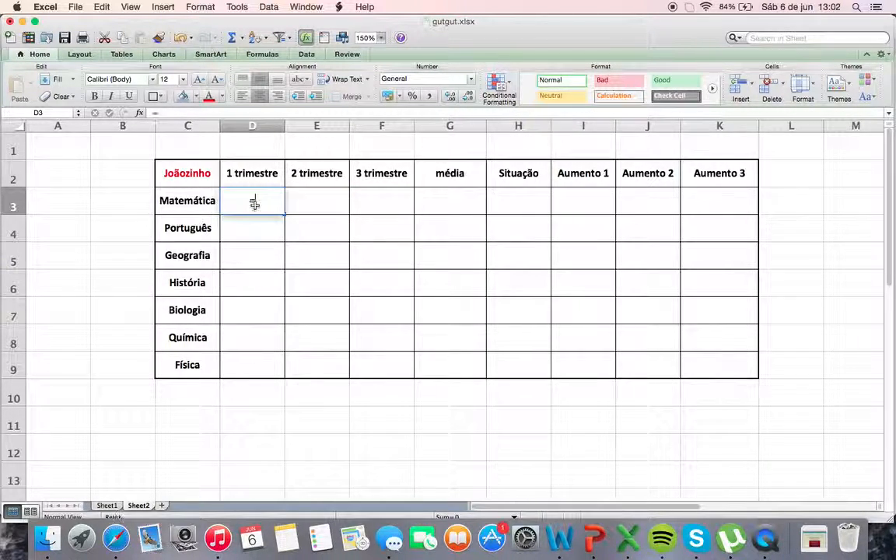
pyautogui.write('=ra')
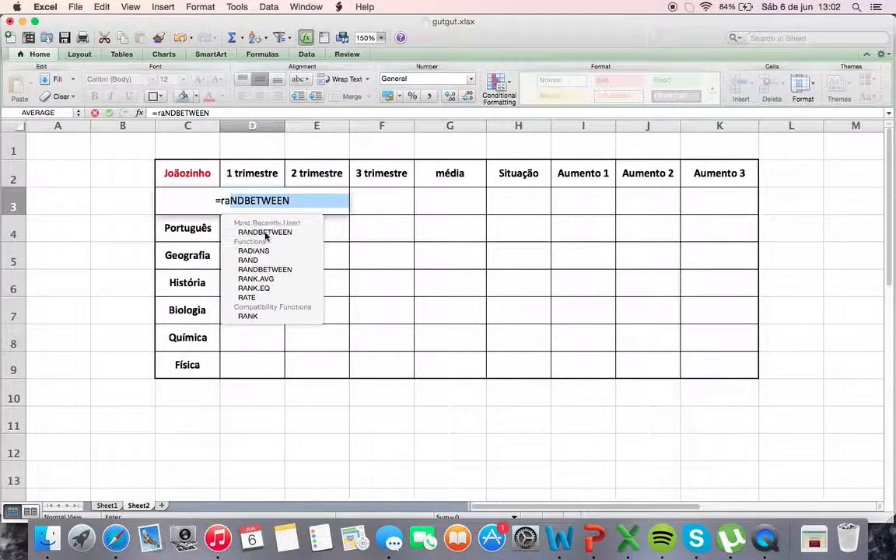
pyautogui.doubleClick(265, 233)
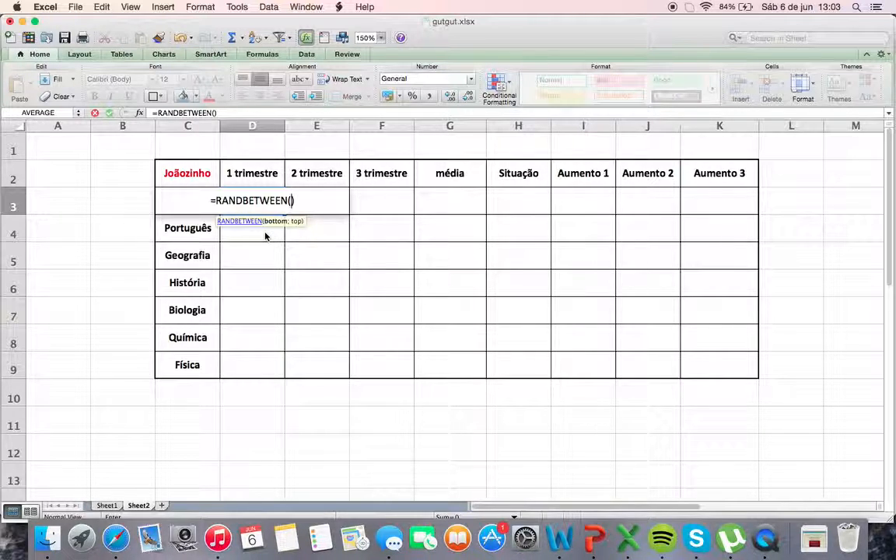
pyautogui.write('0')
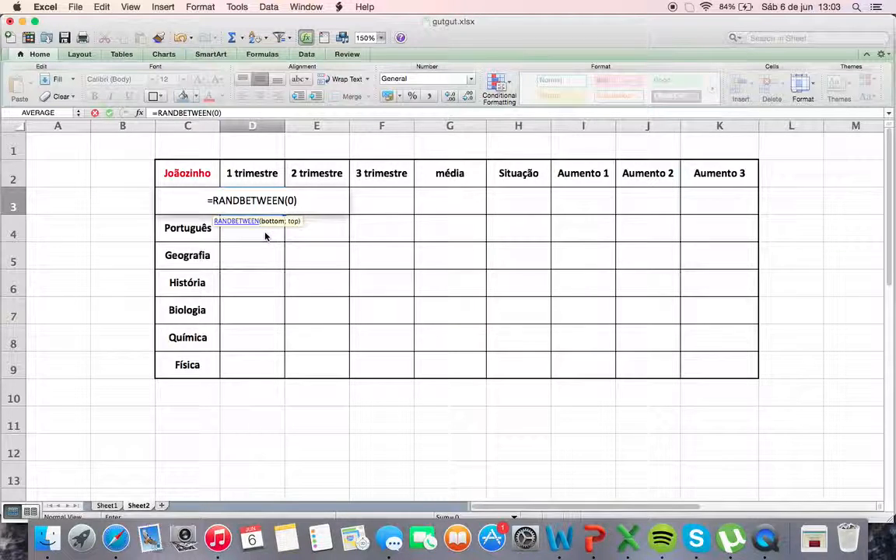
pyautogui.write(';')
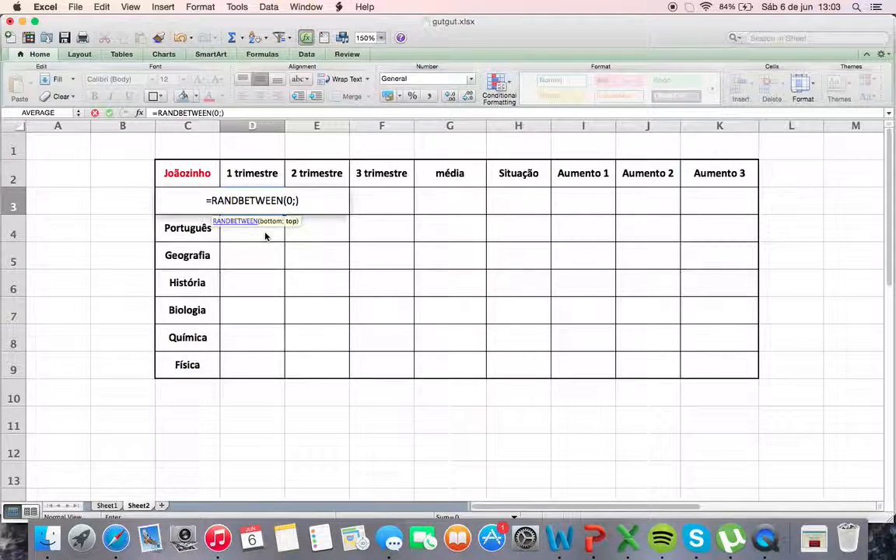
pyautogui.write('10')
pyautogui.press('Return')
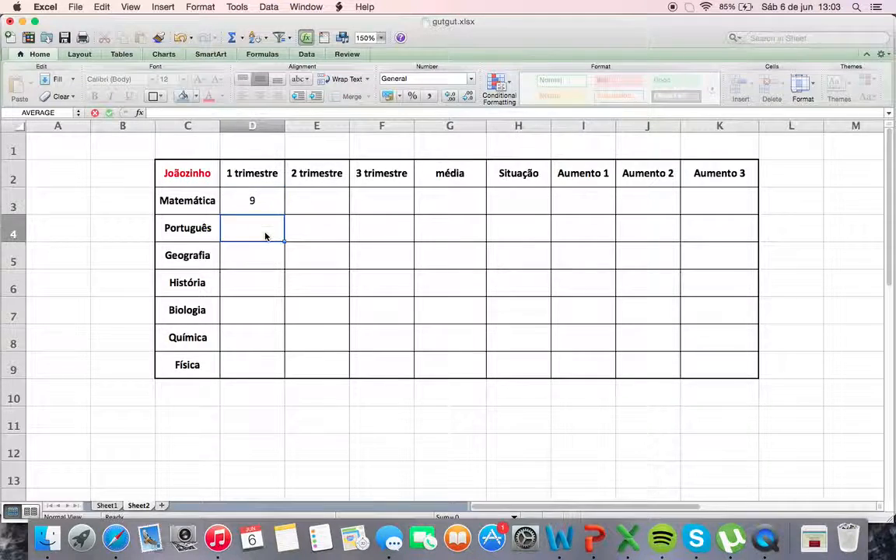
# Fill the random grade formula from D3 across the three trimestre columns and down to Física, covering D3:F9.
pyautogui.click(252, 203)
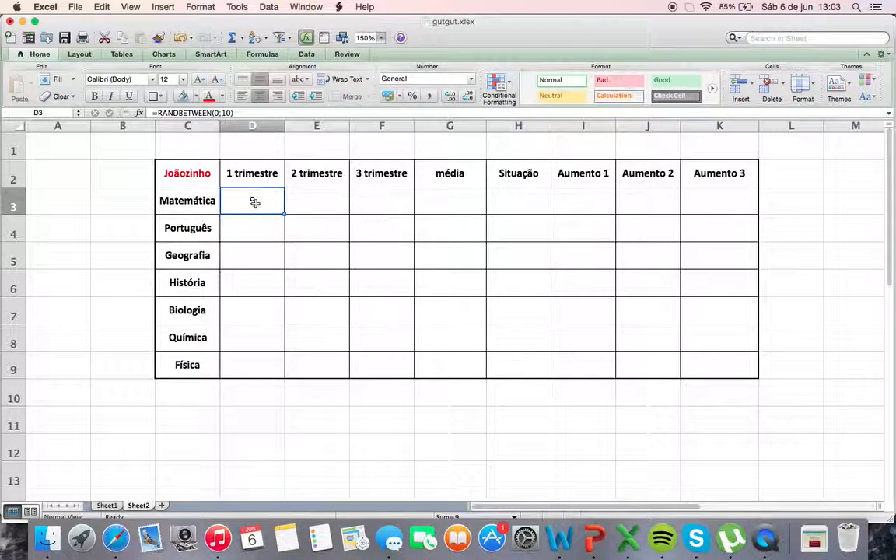
pyautogui.moveTo(284, 213); pyautogui.dragTo(414, 216)
pyautogui.moveTo(278, 200); pyautogui.dragTo(408, 367)
pyautogui.click(389, 320)
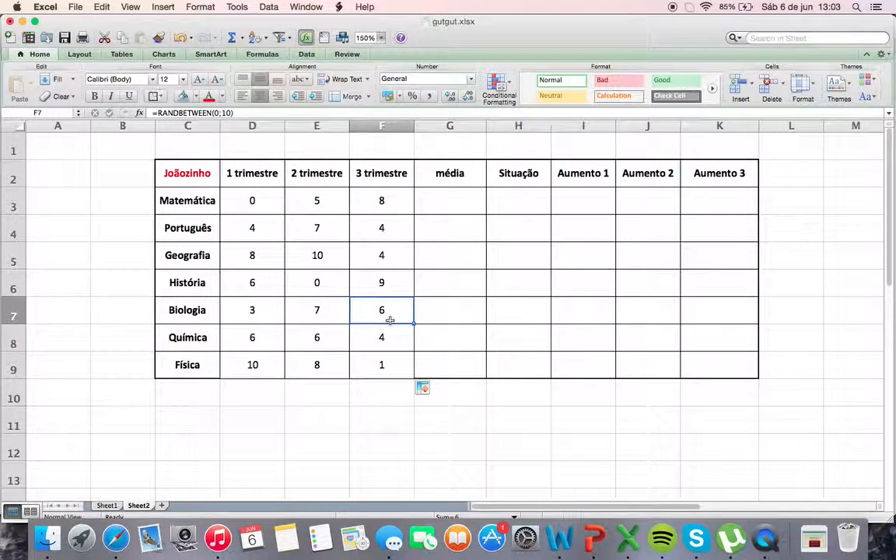
# Enter =AVERAGE(D3:F3) in G3 to calculate the Matemática média from the three trimestre grades.
pyautogui.click(469, 201)
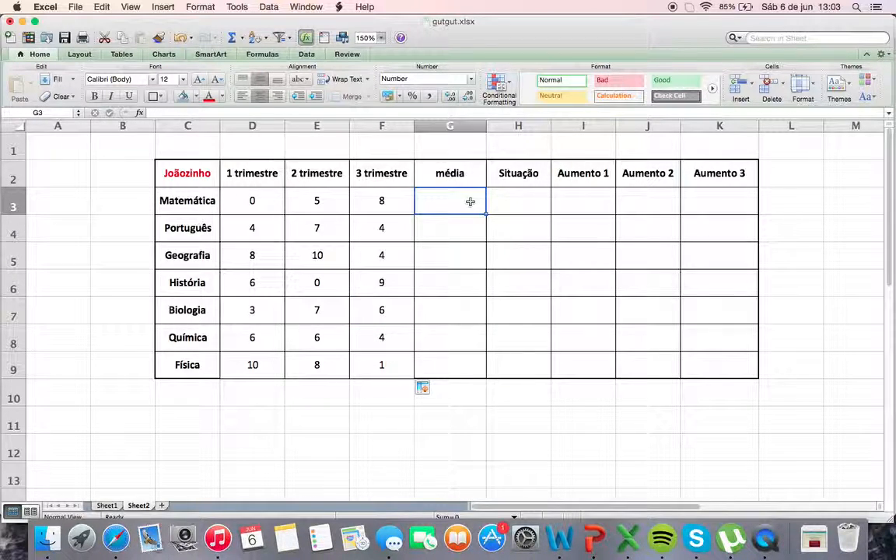
pyautogui.write('=a')
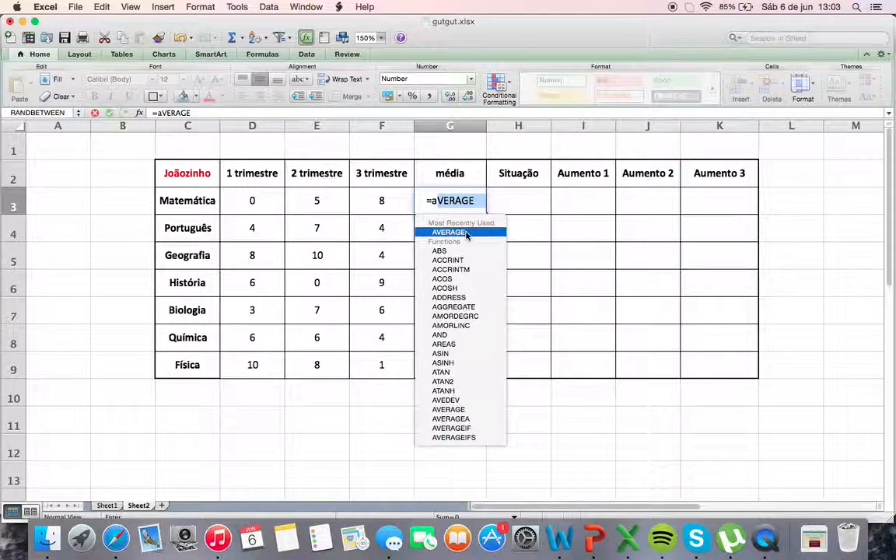
pyautogui.doubleClick(467, 231)
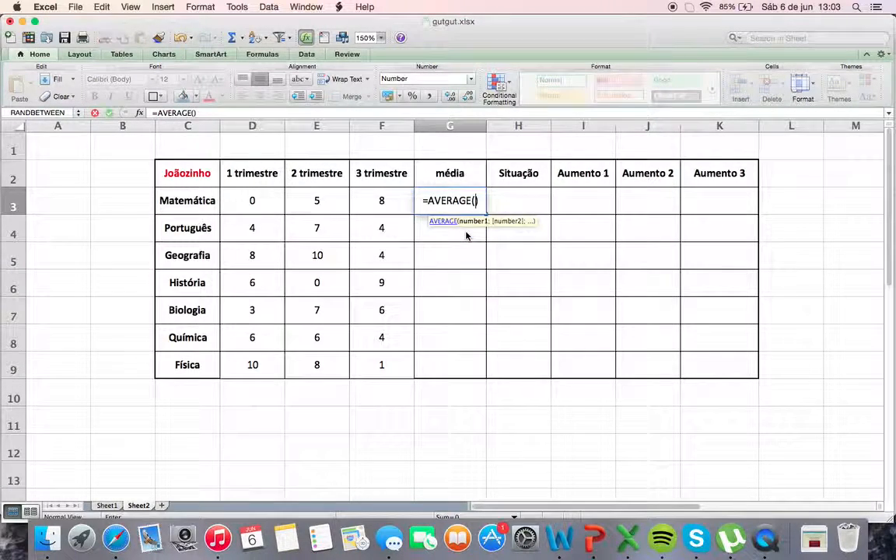
pyautogui.moveTo(249, 193); pyautogui.dragTo(374, 203)
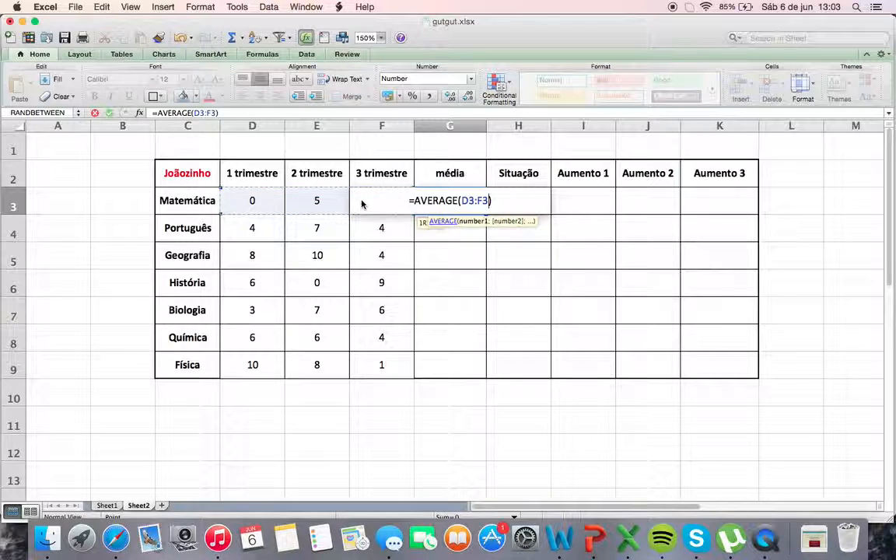
pyautogui.press('Return')
# Fill the average formula from G3 down the média column to the Física row in G9.
pyautogui.click(440, 200)
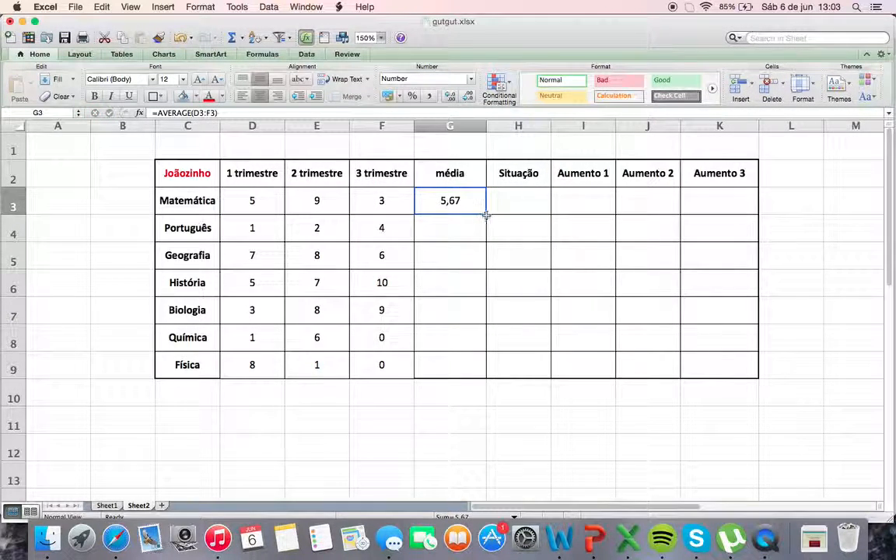
pyautogui.moveTo(486, 214); pyautogui.dragTo(465, 379)
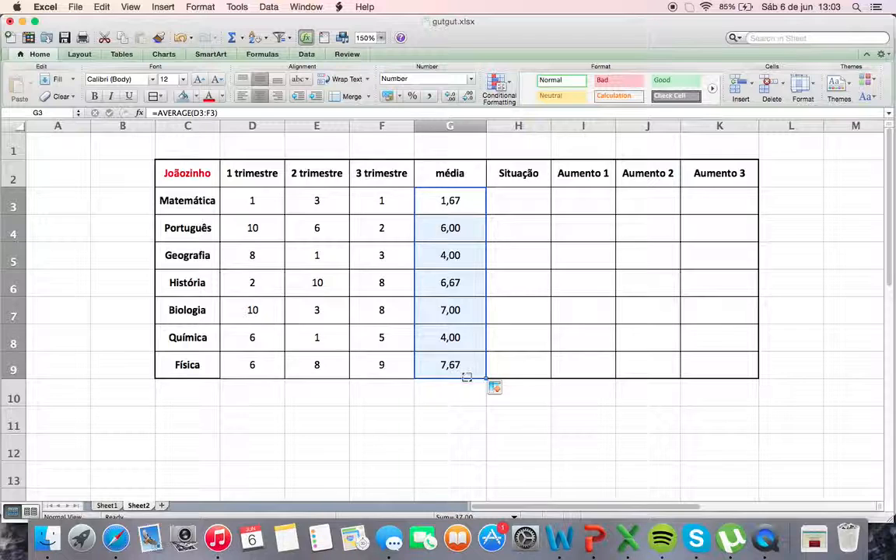
pyautogui.click(546, 413)
pyautogui.click(464, 367)
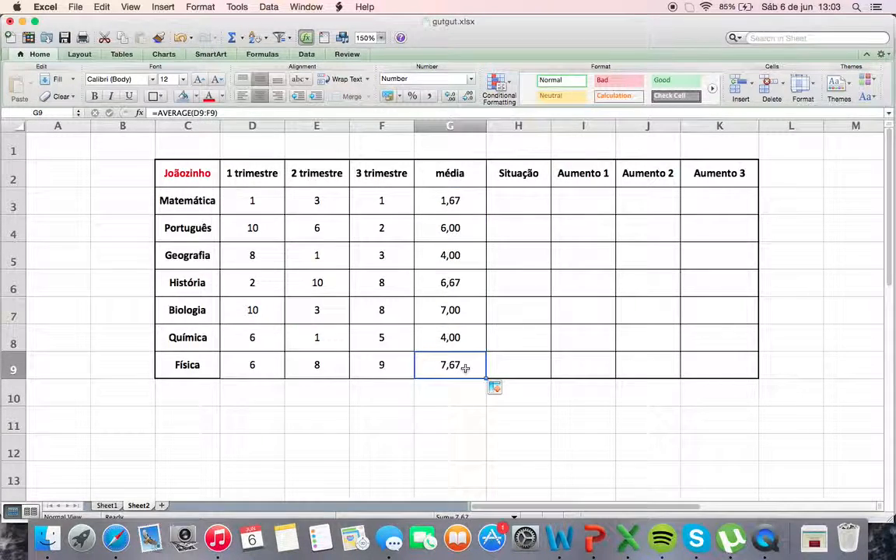
# Re-enter the unchanged RANDBETWEEN formula in D3 to regenerate the random grades.
pyautogui.click(199, 183)
pyautogui.click(258, 199)
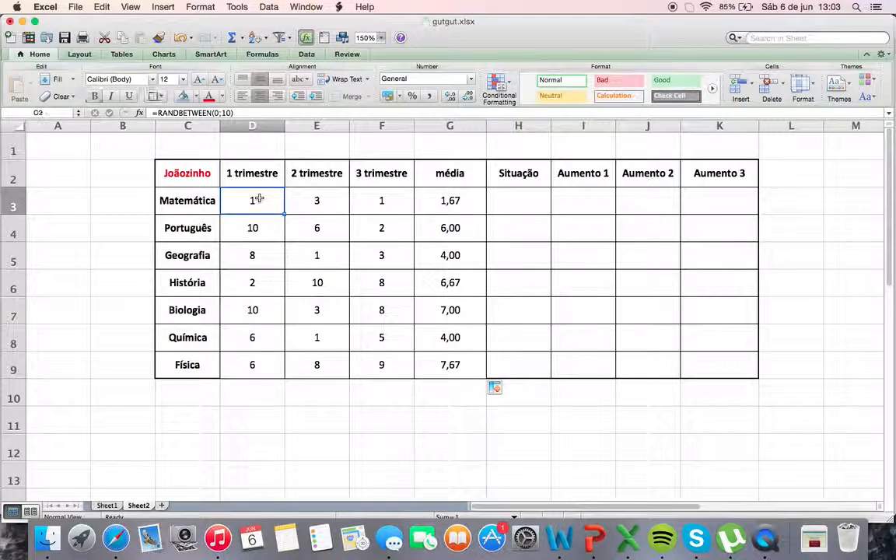
pyautogui.click(259, 115)
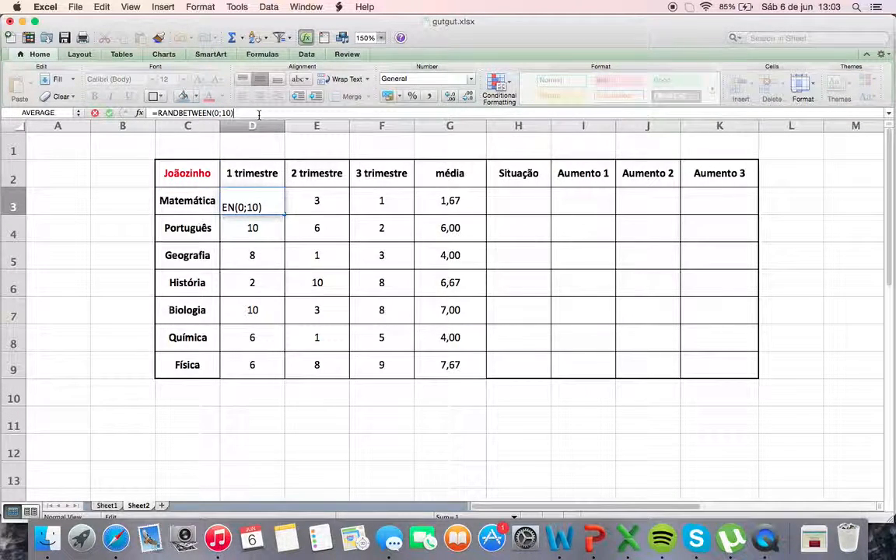
pyautogui.press('Return')
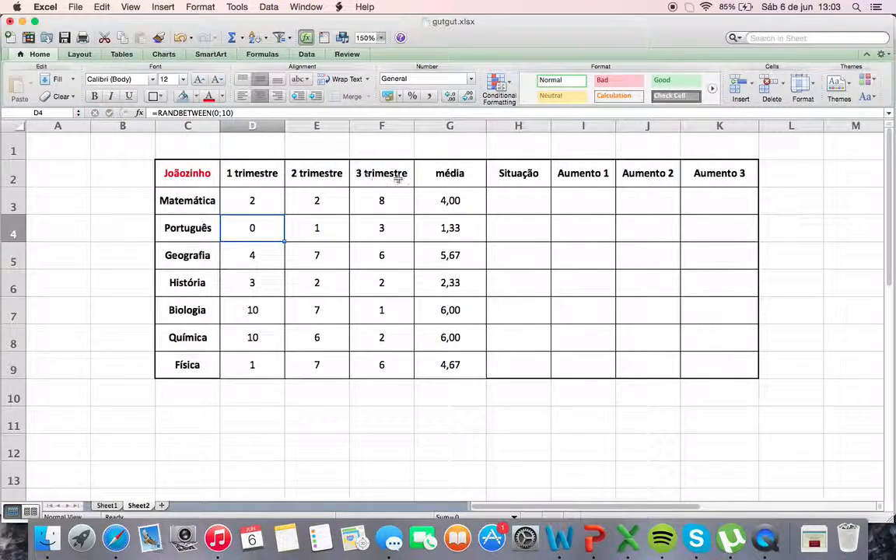
# Re-enter the unchanged RANDBETWEEN formula in F4, the Português grade for 3 trimestre, to regenerate the random grades.
pyautogui.click(387, 202)
pyautogui.press('Down')
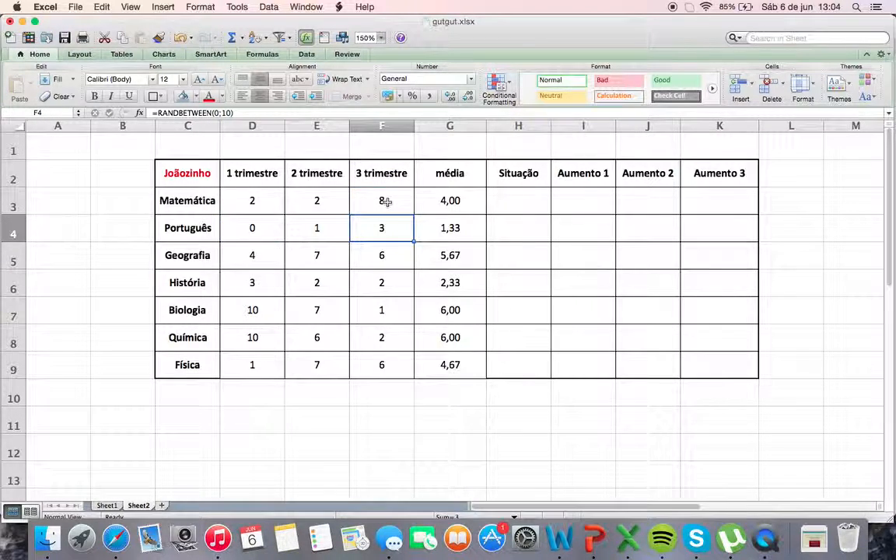
pyautogui.press('F2')
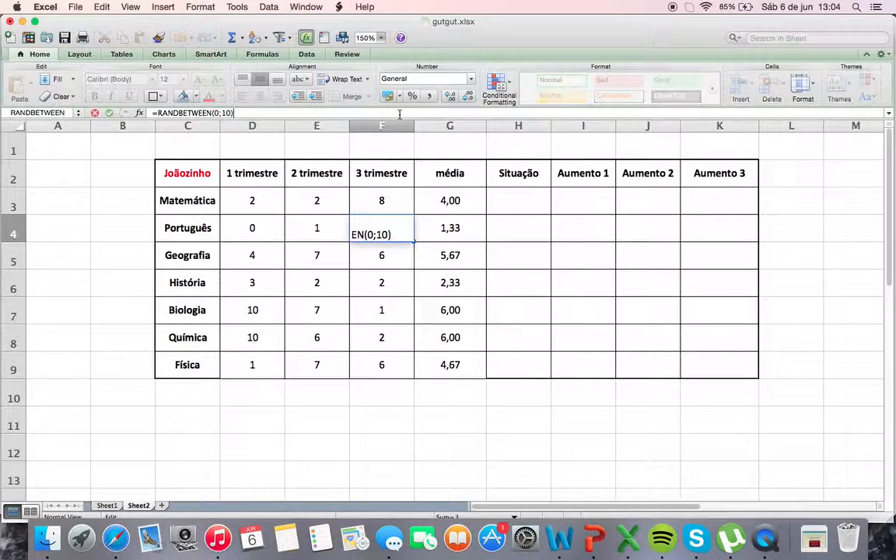
pyautogui.press('Return')
# Examine the média averages in G3:G9 and the Matemática trimestre grades behind them, alongside the empty Situação column.
pyautogui.click(464, 200)
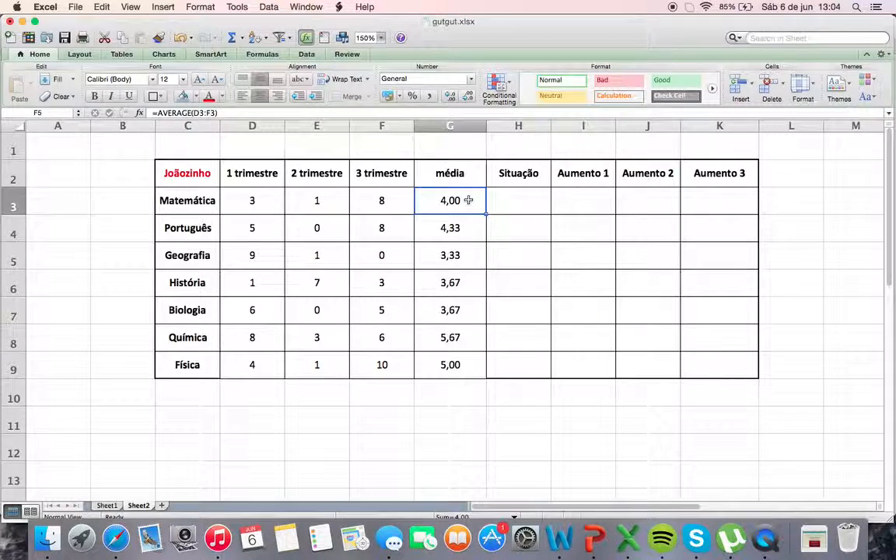
pyautogui.click(528, 171)
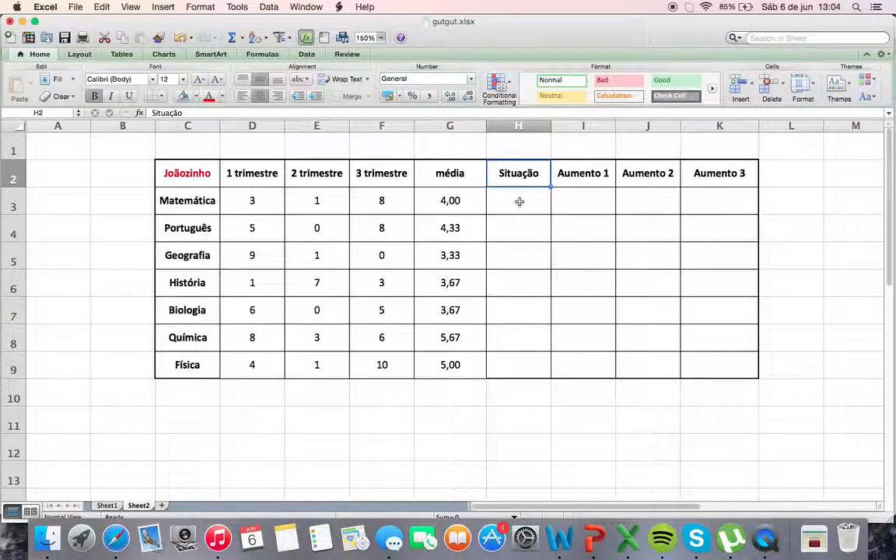
pyautogui.click(519, 202)
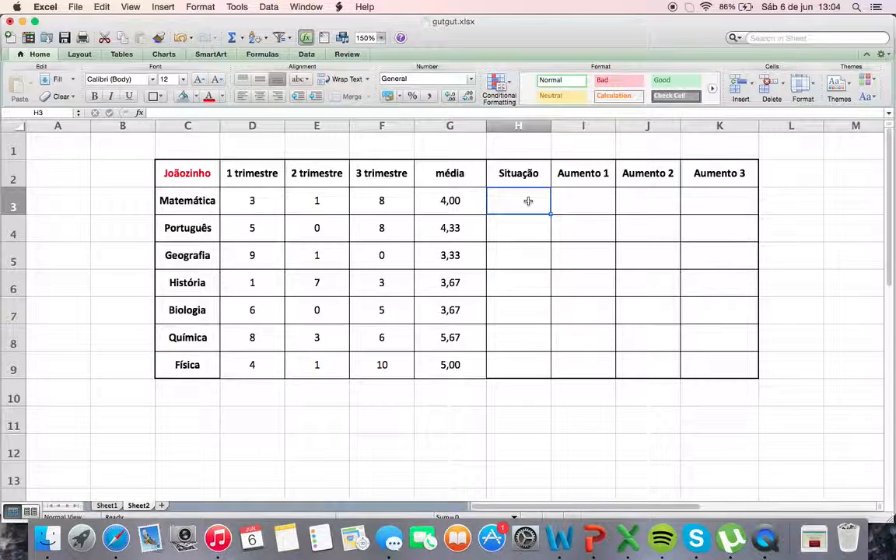
pyautogui.moveTo(460, 200); pyautogui.dragTo(468, 368)
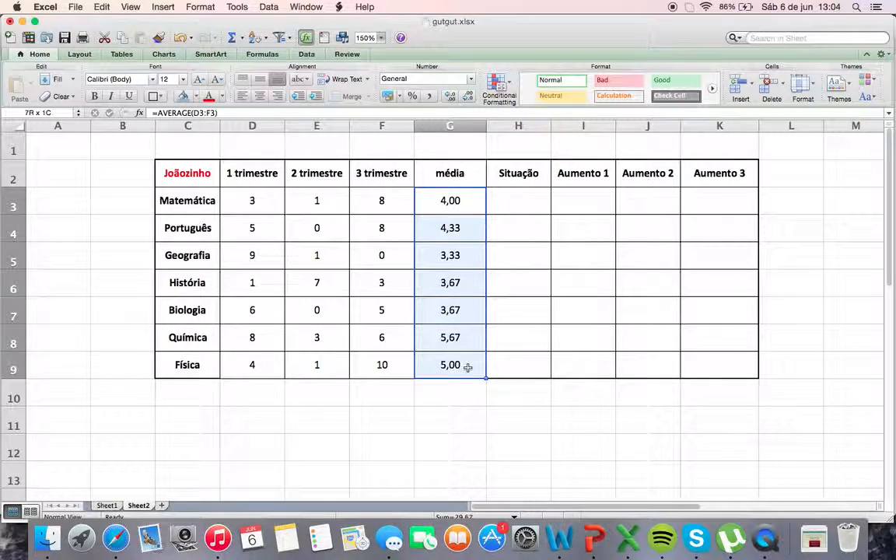
pyautogui.click(406, 371)
pyautogui.moveTo(327, 347); pyautogui.dragTo(189, 269)
pyautogui.moveTo(385, 204); pyautogui.dragTo(260, 203)
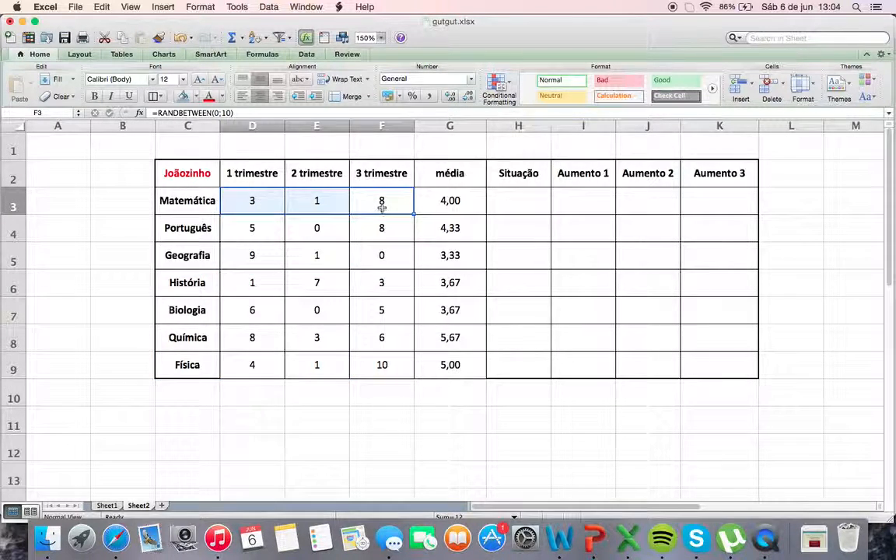
pyautogui.click(513, 202)
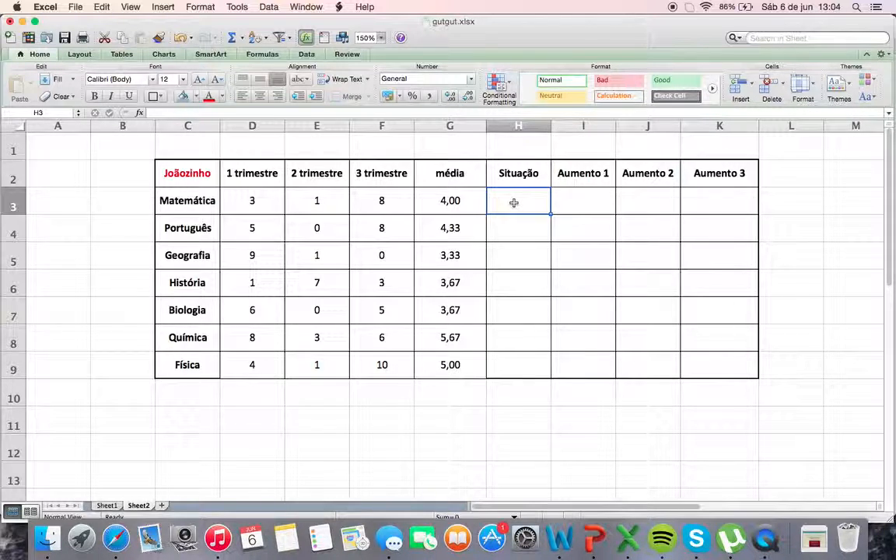
pyautogui.moveTo(472, 201); pyautogui.dragTo(454, 365)
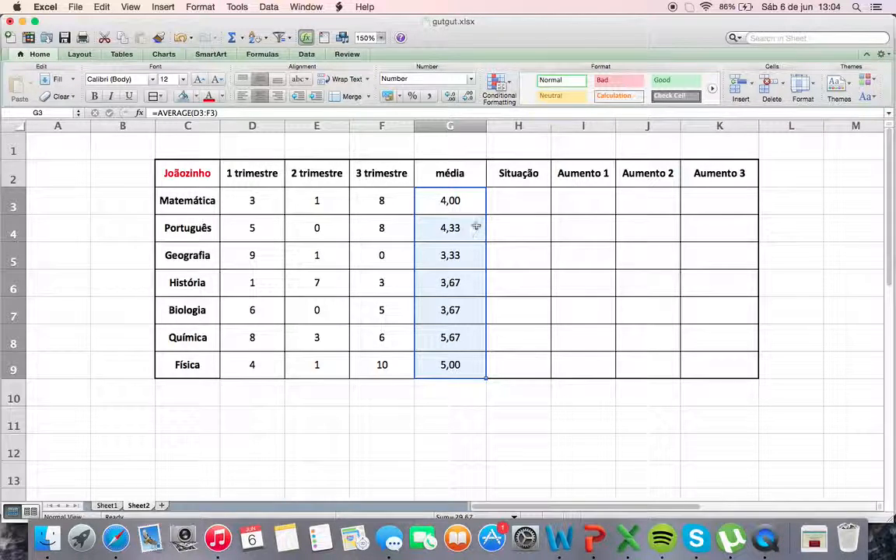
pyautogui.click(494, 204)
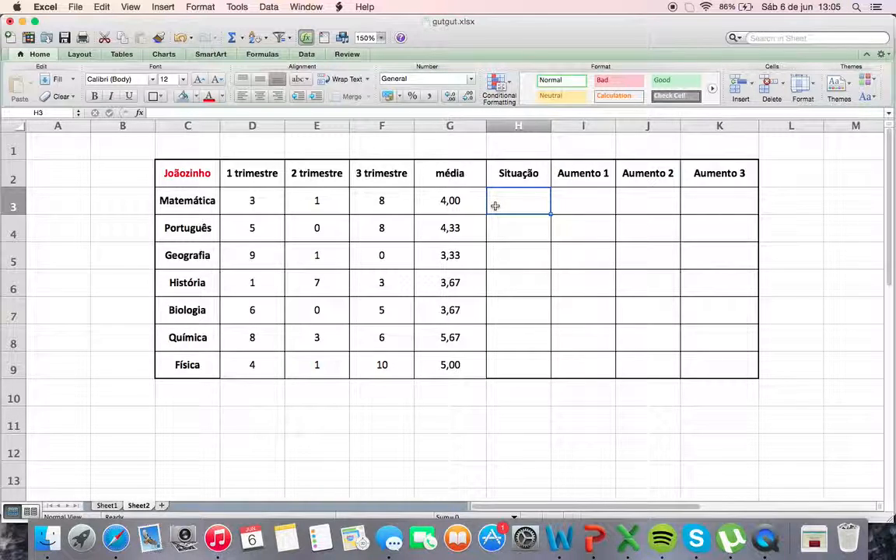
pyautogui.write('=')
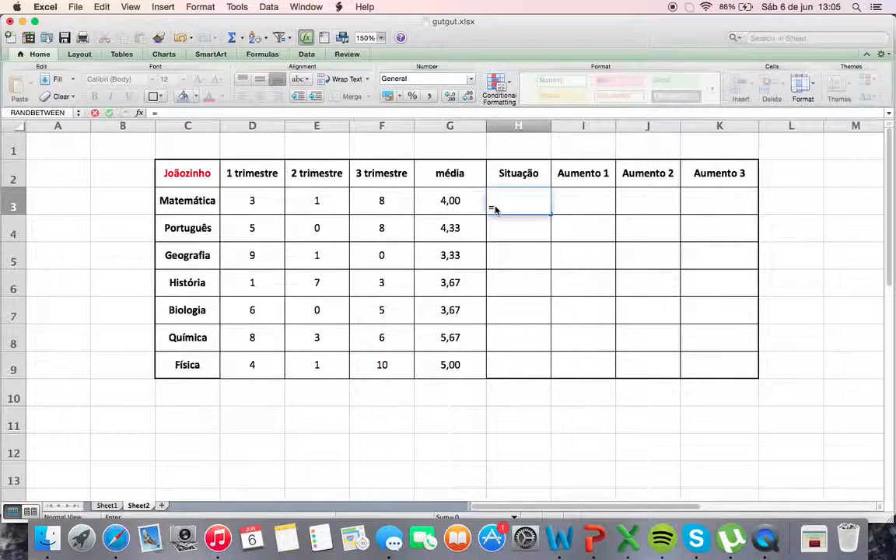
pyautogui.press('Tab')
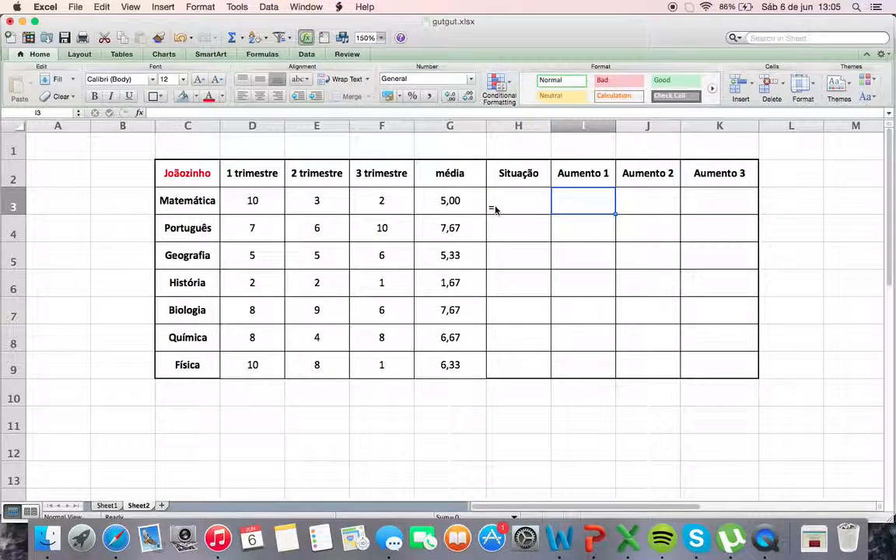
pyautogui.click(520, 204)
pyautogui.click(270, 116)
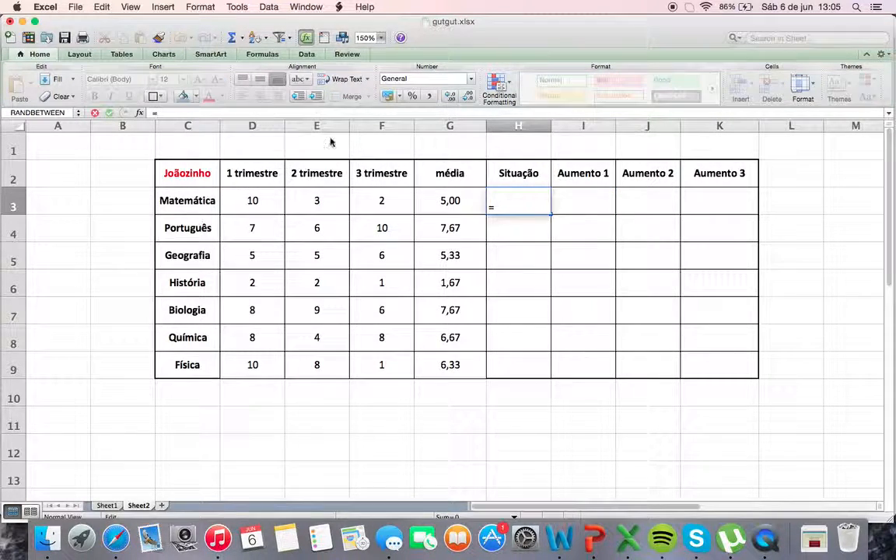
pyautogui.press('BackSpace')
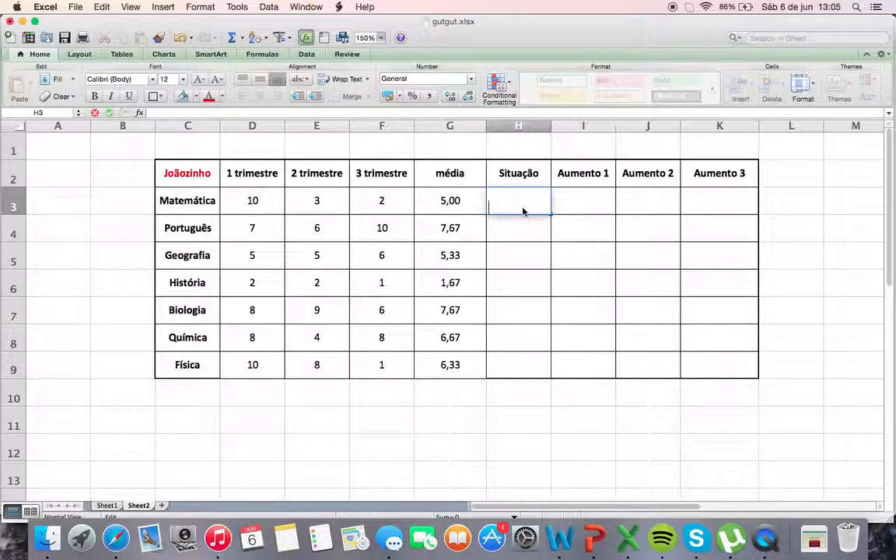
pyautogui.click(532, 234)
# Start an IF formula in H3, the Matemática Situação cell, with the logical test G3>=6 on the média.
pyautogui.click(521, 208)
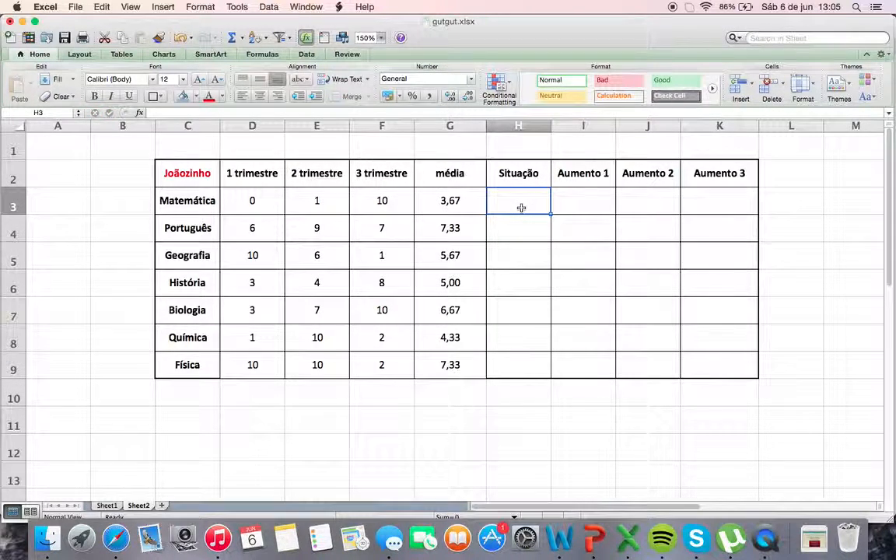
pyautogui.write('=if')
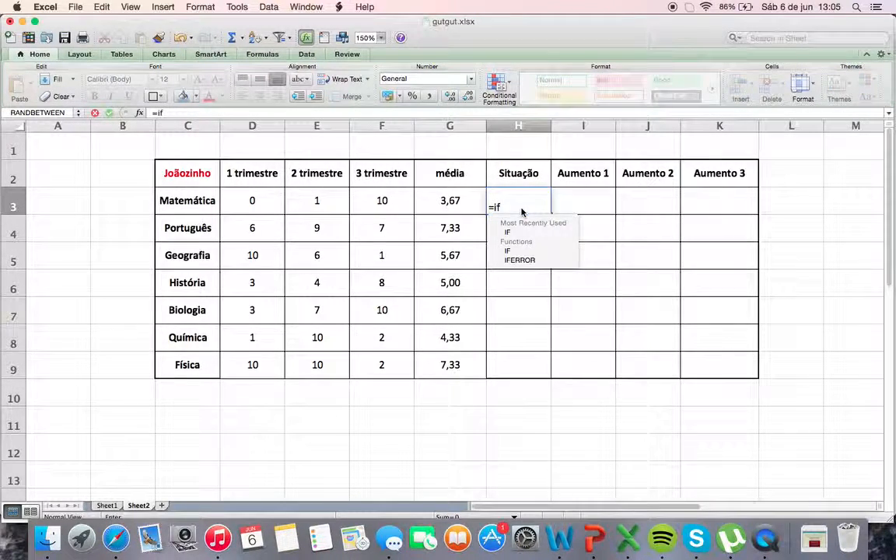
pyautogui.doubleClick(521, 231)
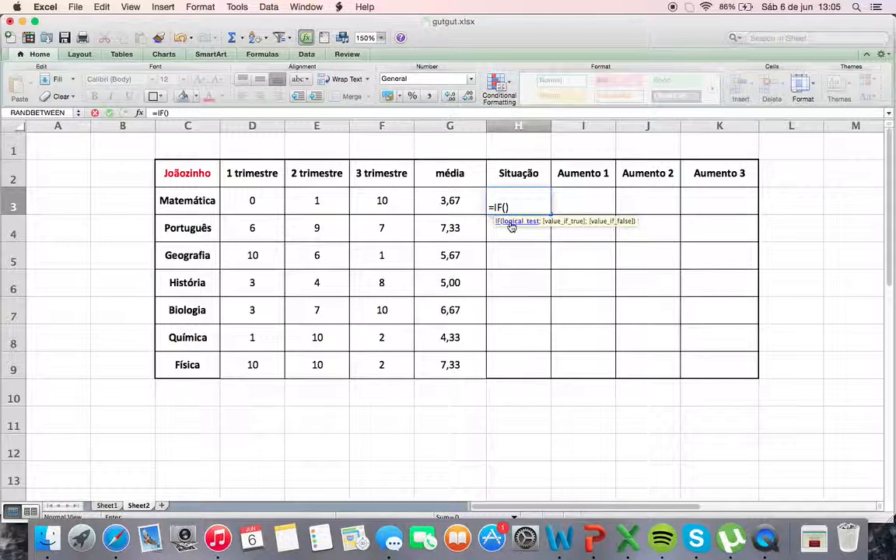
pyautogui.click(461, 201)
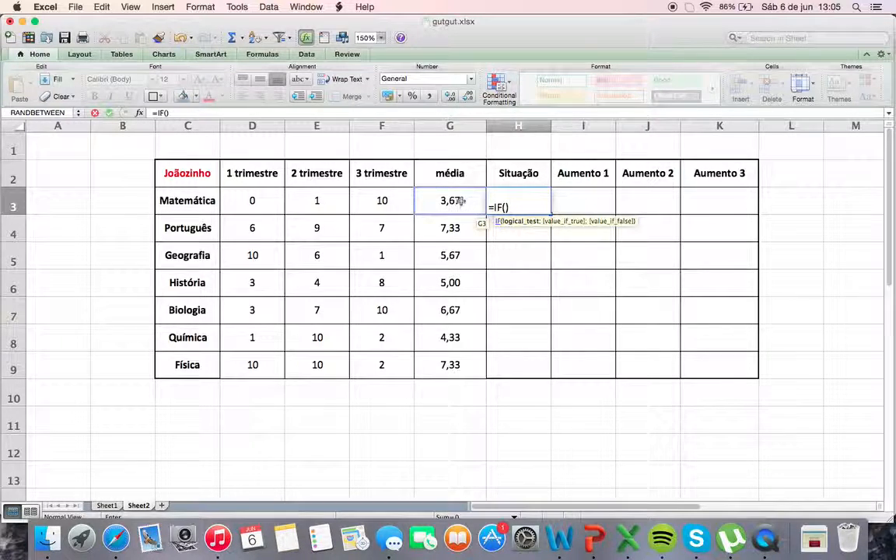
pyautogui.click(460, 202)
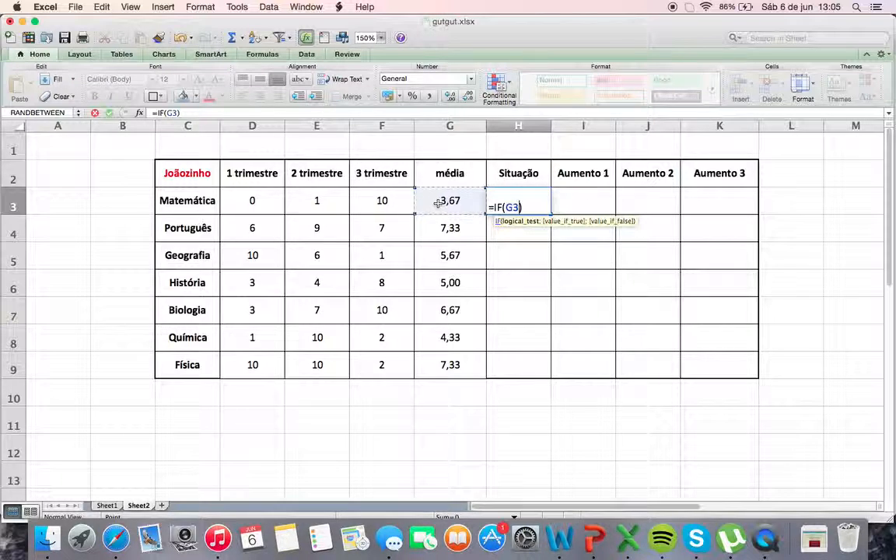
pyautogui.write('>')
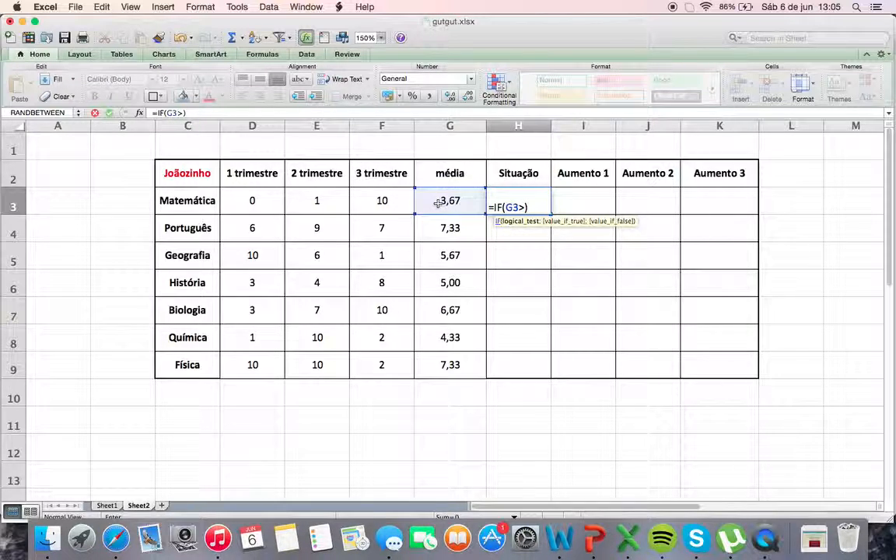
pyautogui.write('=6;')
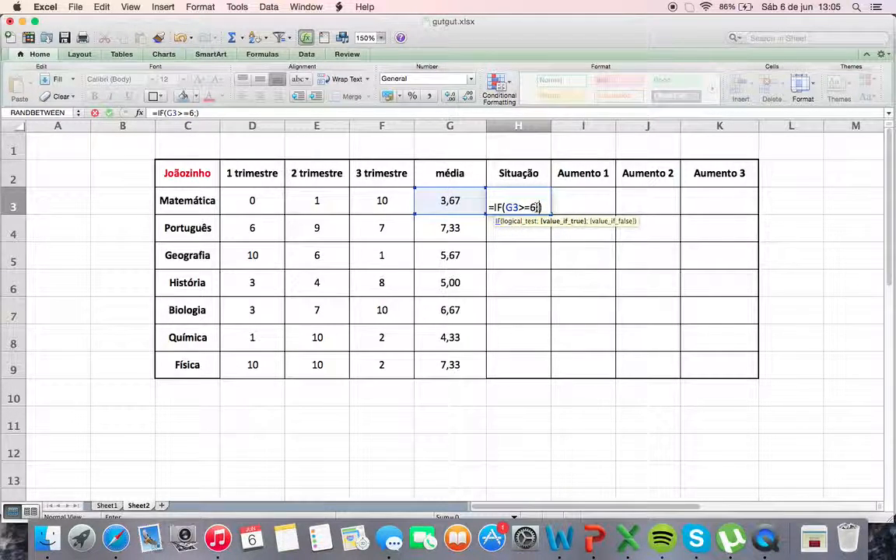
pyautogui.moveTo(537, 207); pyautogui.dragTo(504, 206)
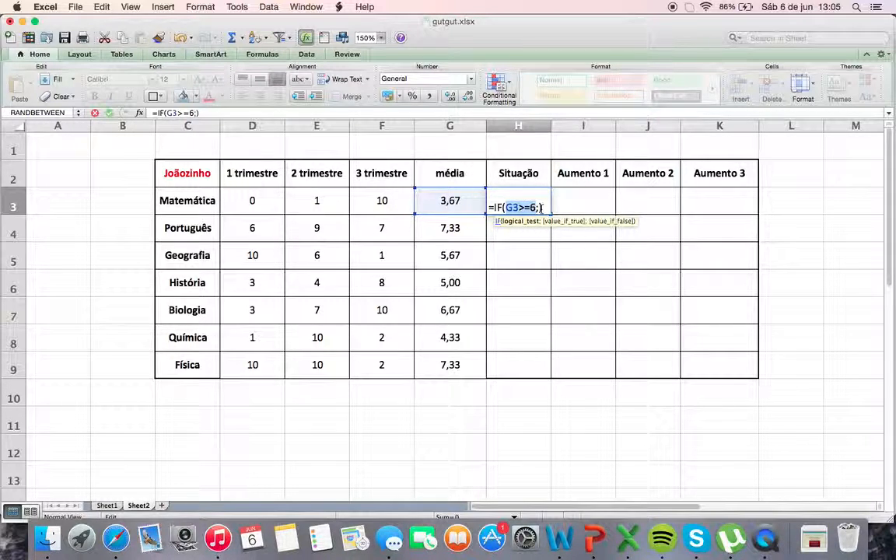
pyautogui.click(539, 208)
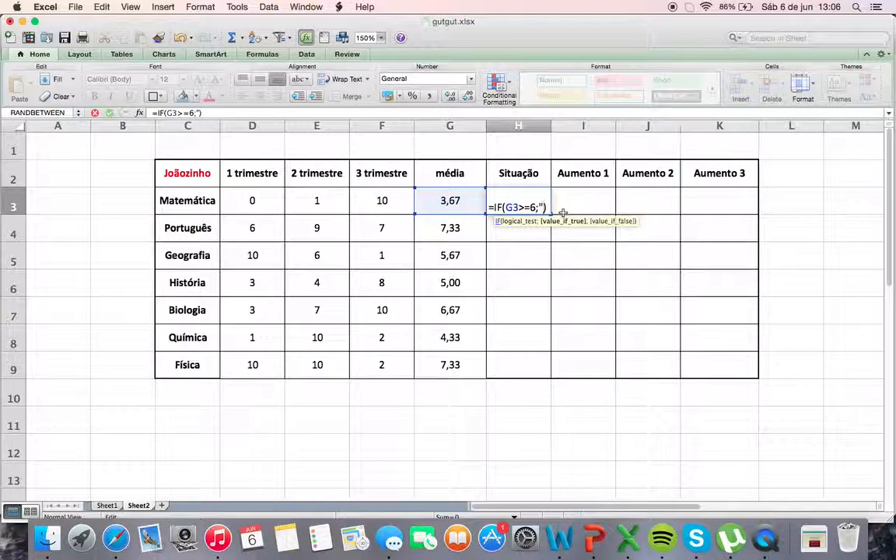
# Complete the H3 IF formula with "Passei!" as the true value and "Ferrou!" as the false value.
pyautogui.write('Passei')
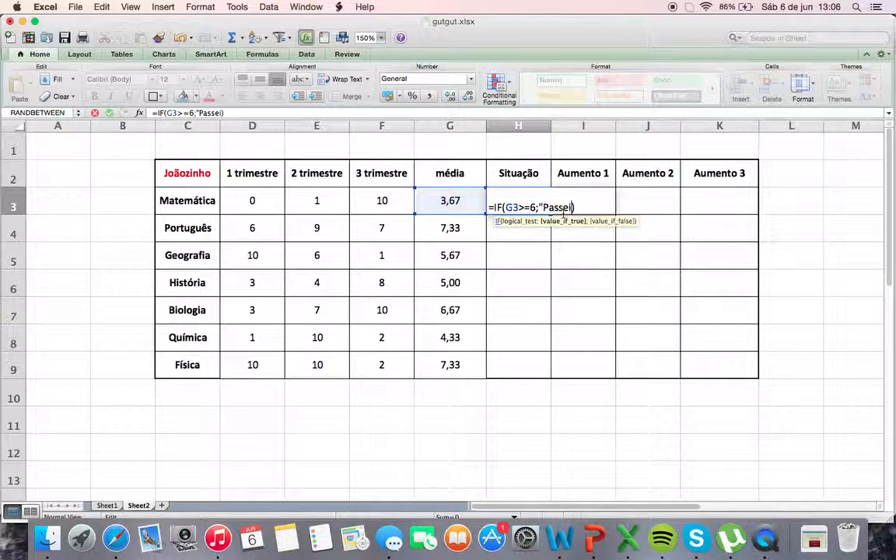
pyautogui.write('!";')
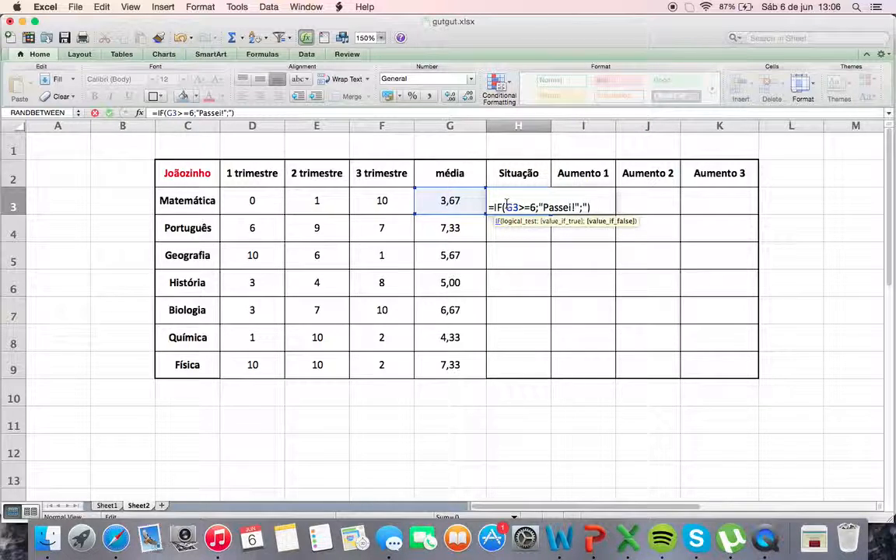
pyautogui.write('"Ferrou')
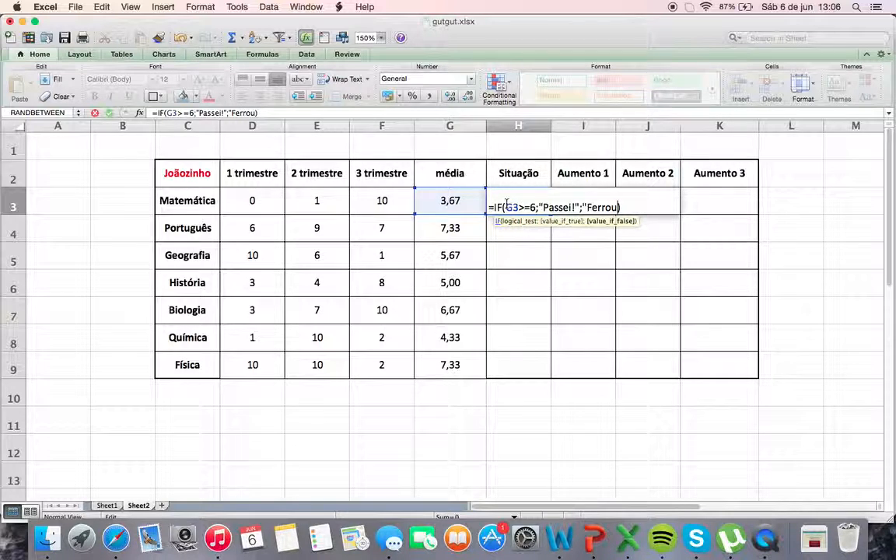
pyautogui.write('!')
pyautogui.press('Return')
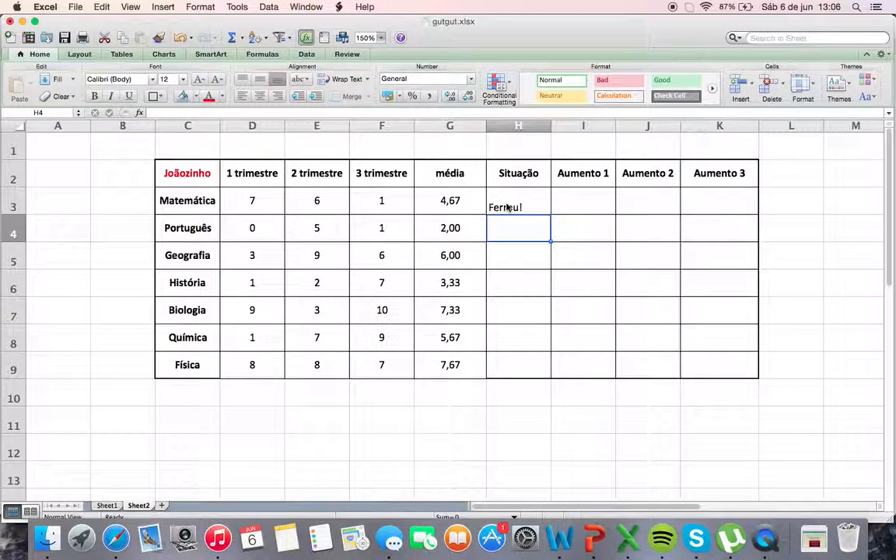
# Fill the Situação IF formula from H3 down to the Física row in H9.
pyautogui.click(518, 194)
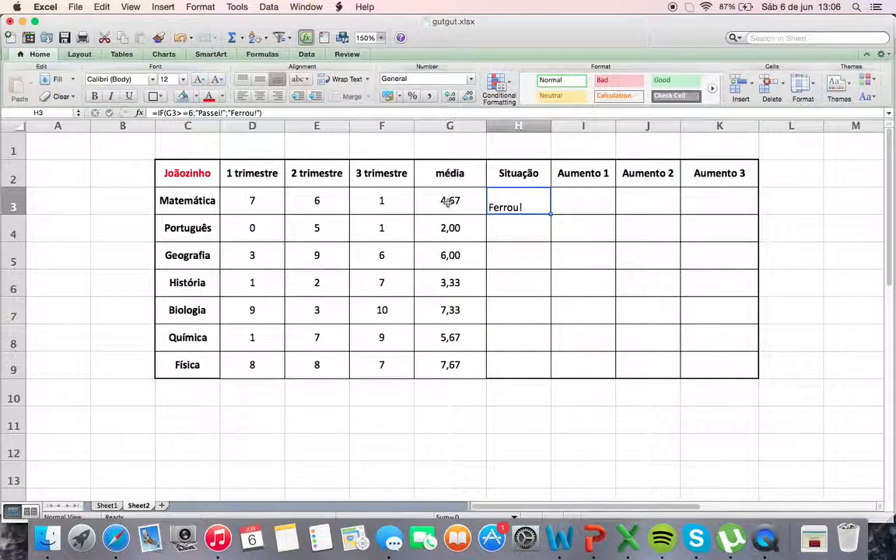
pyautogui.moveTo(551, 213); pyautogui.dragTo(543, 370)
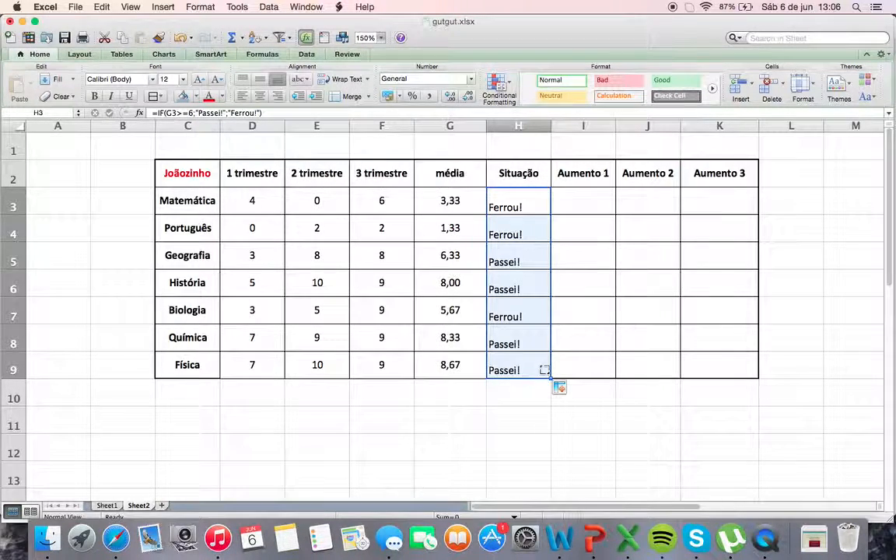
# Compare the média values with their Situação results row by row, from Matemática down to História.
pyautogui.click(500, 311)
pyautogui.click(514, 204)
pyautogui.click(473, 206)
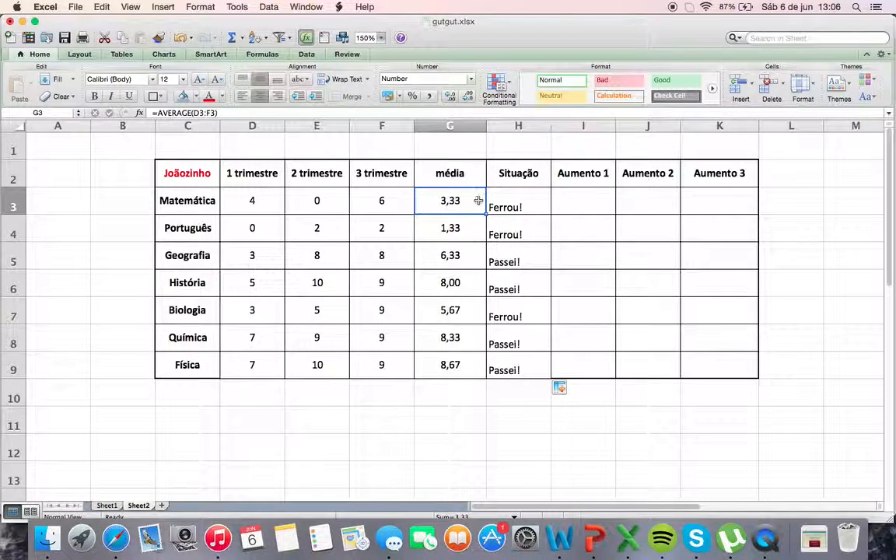
pyautogui.press('Right')
pyautogui.press('Down')
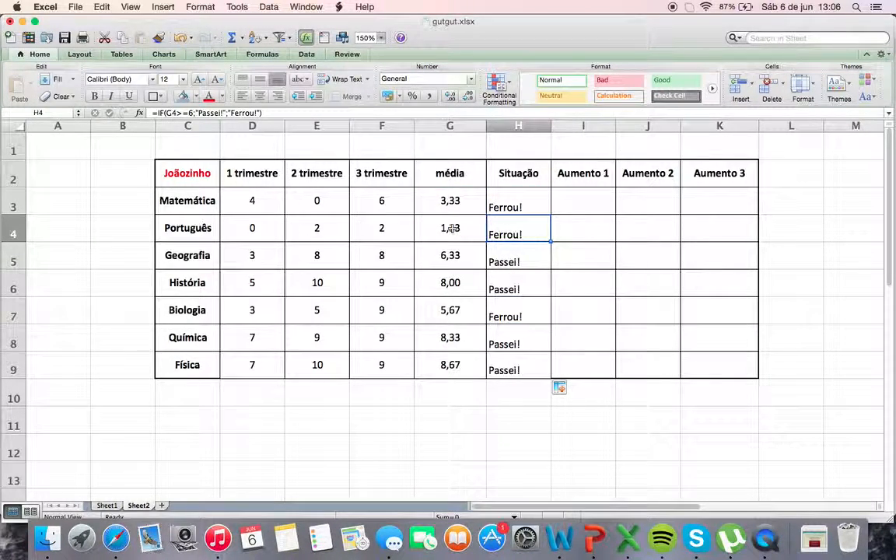
pyautogui.click(451, 228)
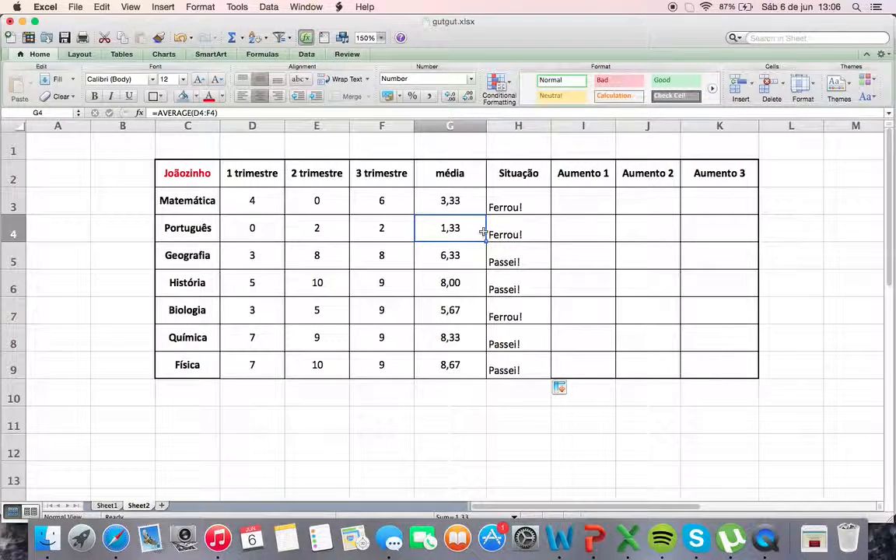
pyautogui.moveTo(442, 254); pyautogui.dragTo(450, 288)
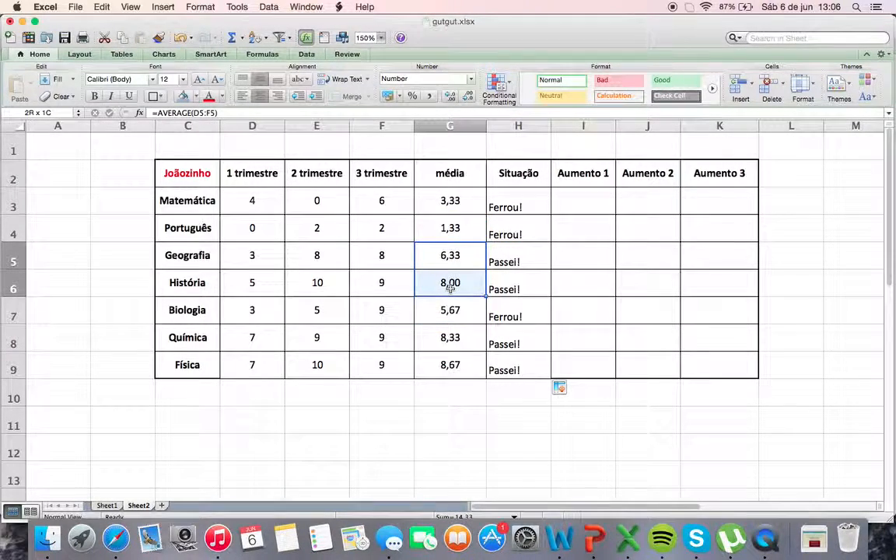
pyautogui.click(522, 260)
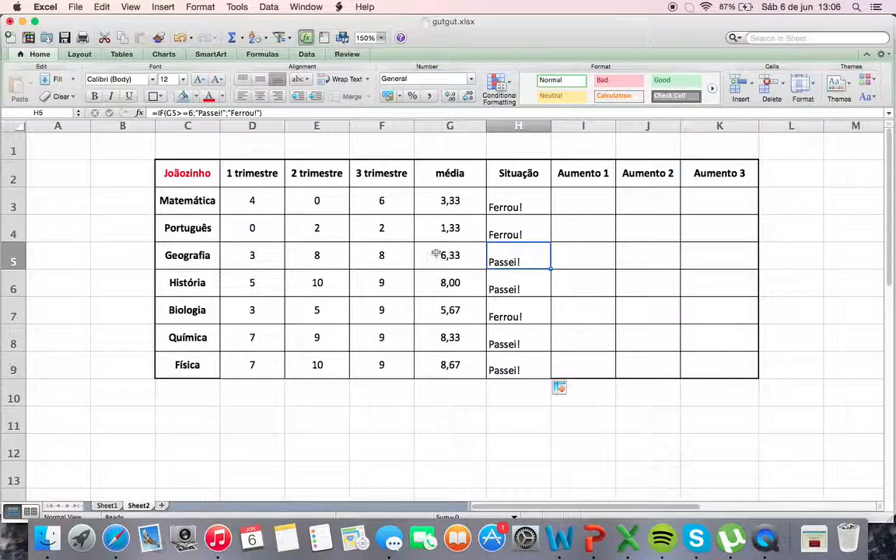
pyautogui.click(450, 283)
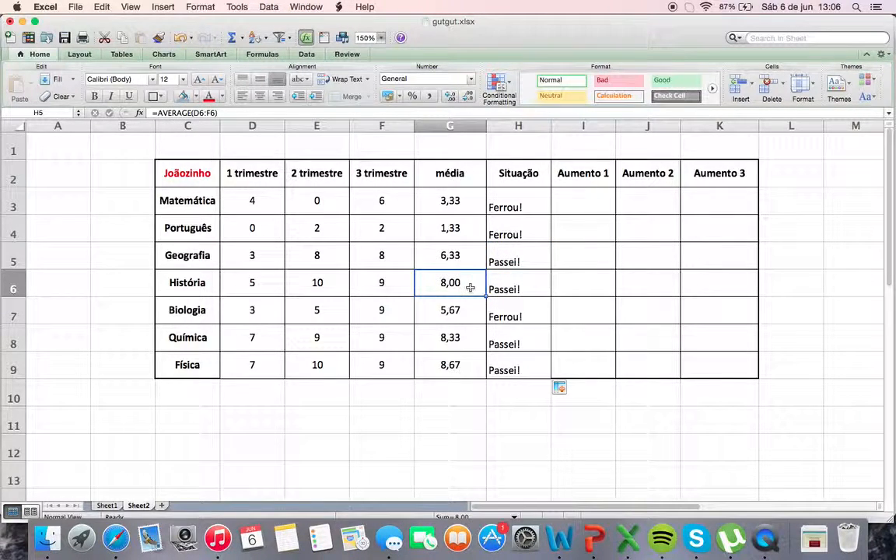
# Examine the Matemática média, 3 trimestre and 2 trimestre grades as the criteria for the Aumento 1 column.
pyautogui.click(516, 228)
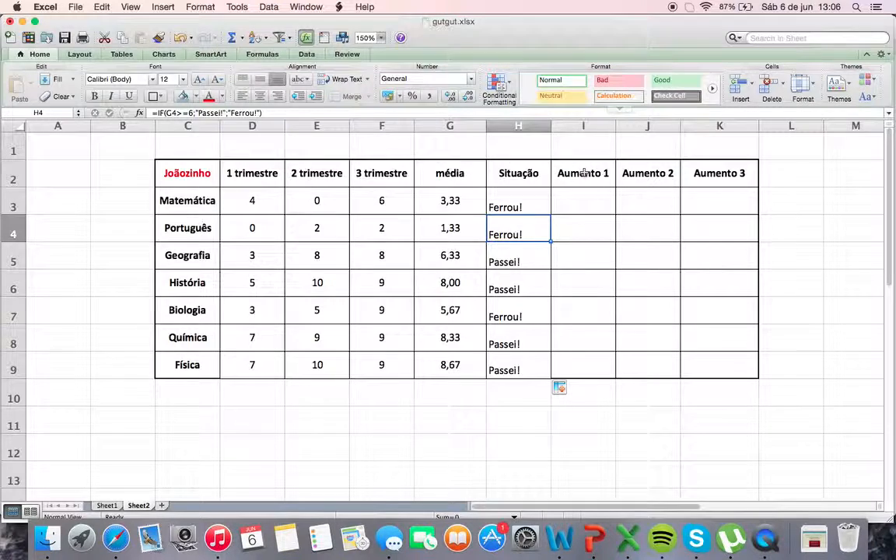
pyautogui.click(574, 226)
pyautogui.click(577, 211)
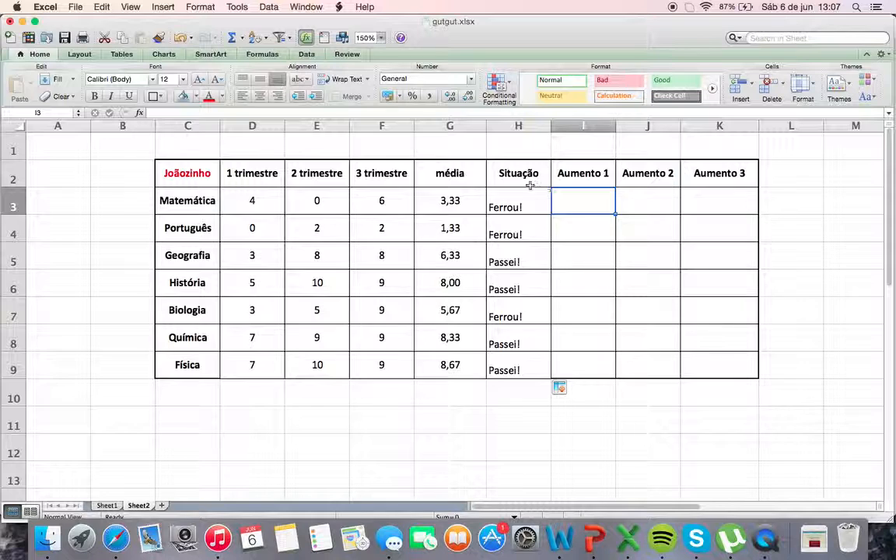
pyautogui.moveTo(529, 183)
pyautogui.mouseDown()
pyautogui.moveTo(564, 176)
pyautogui.moveTo(578, 200)
pyautogui.mouseUp()
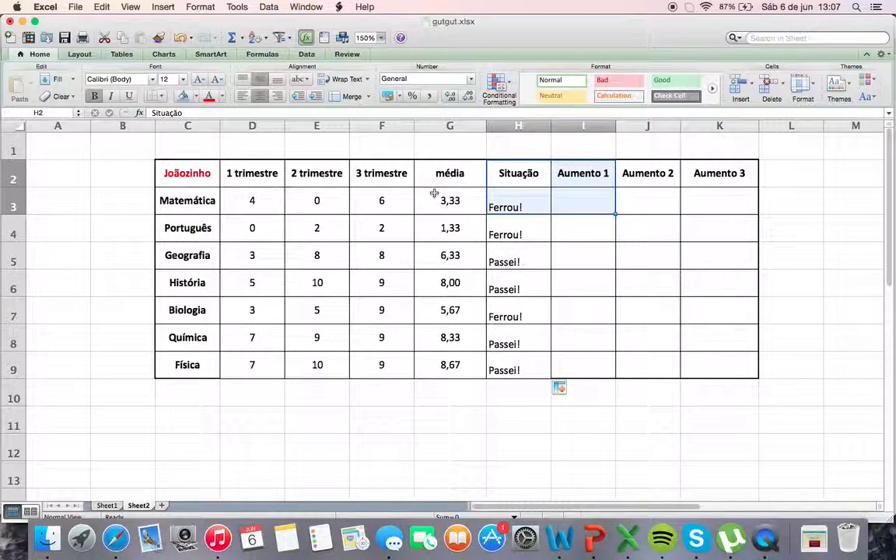
pyautogui.click(458, 179)
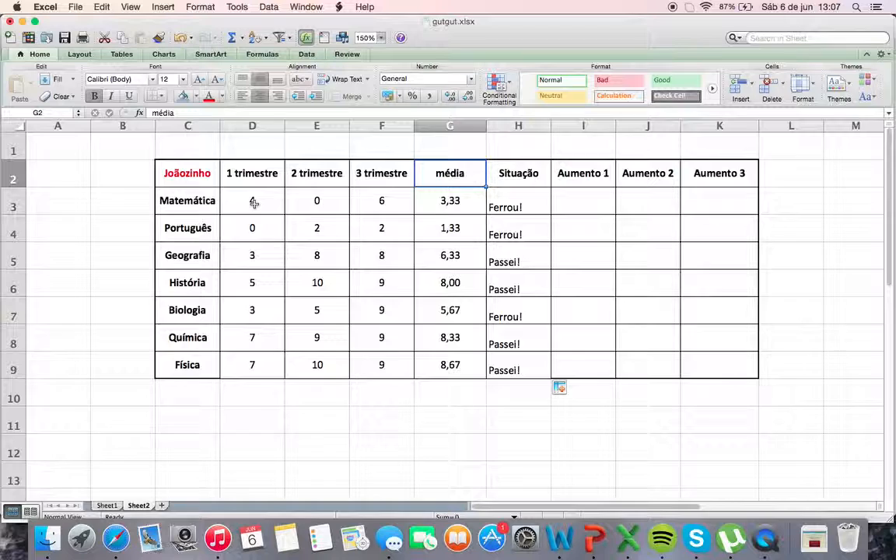
pyautogui.click(190, 198)
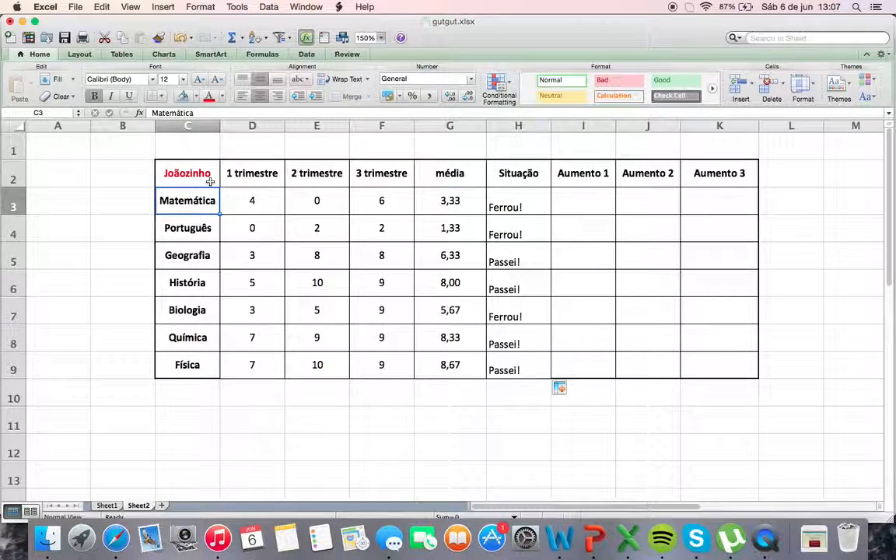
pyautogui.moveTo(210, 181); pyautogui.dragTo(251, 200)
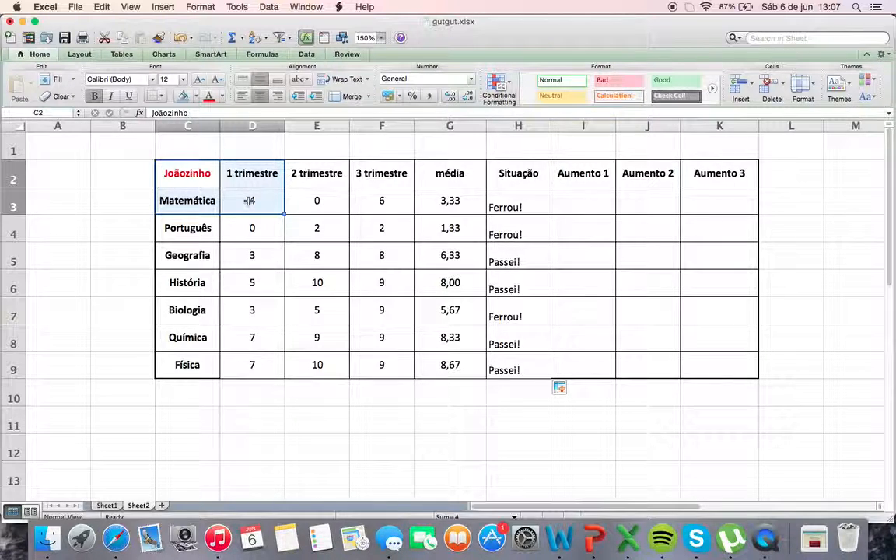
pyautogui.click(454, 204)
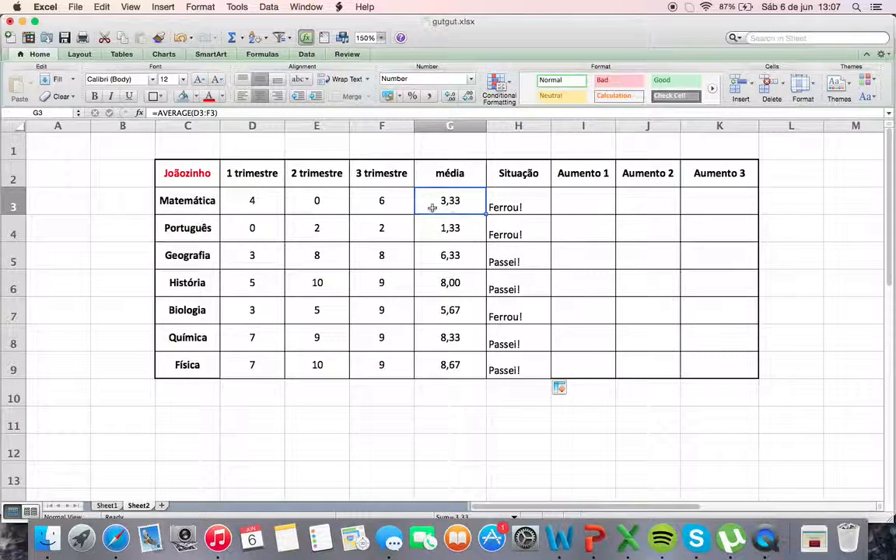
pyautogui.click(409, 181)
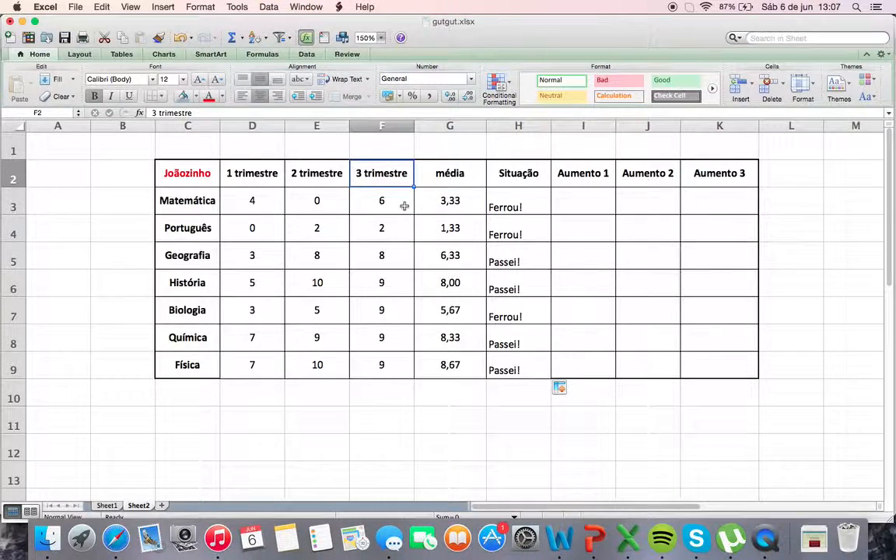
pyautogui.click(403, 204)
pyautogui.click(511, 179)
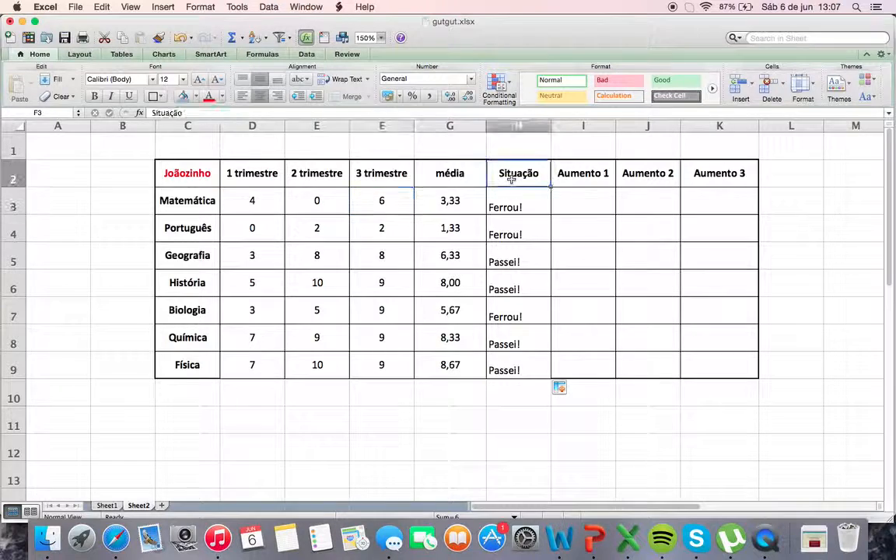
pyautogui.click(400, 176)
pyautogui.click(404, 200)
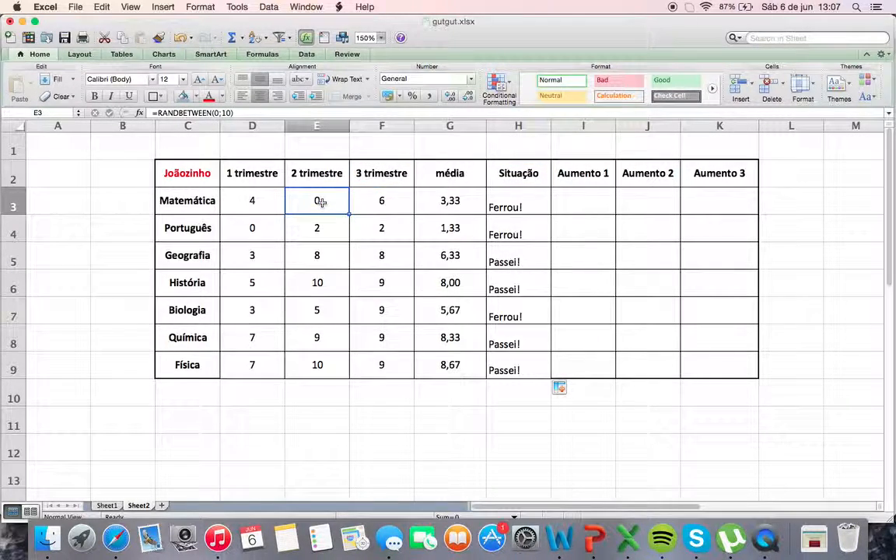
pyautogui.click(312, 176)
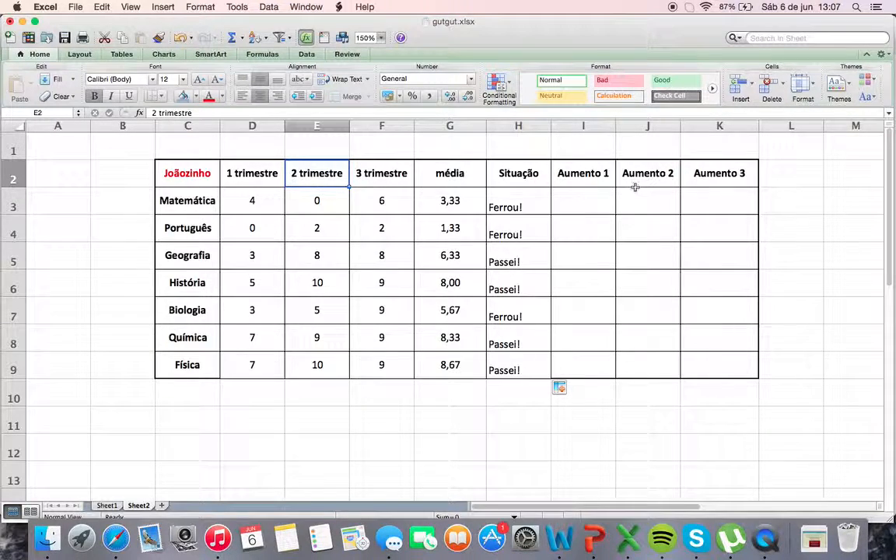
pyautogui.click(584, 197)
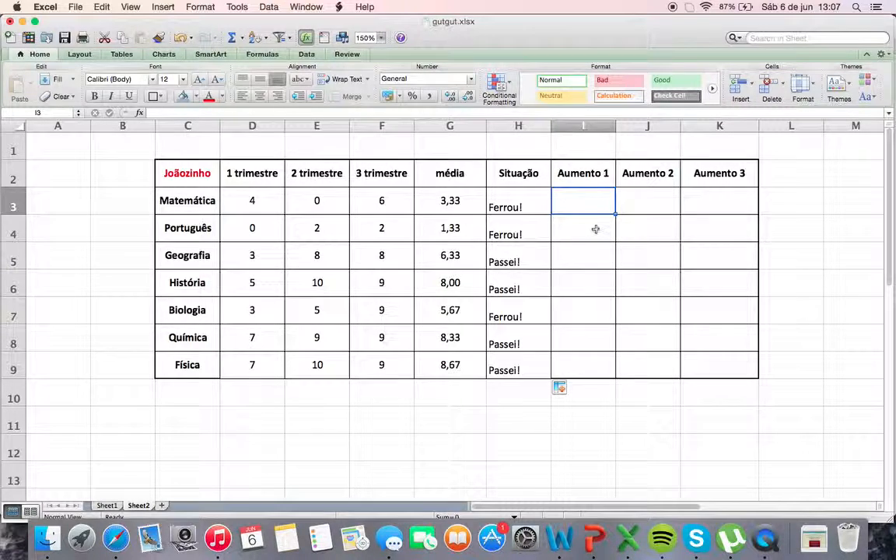
pyautogui.click(445, 199)
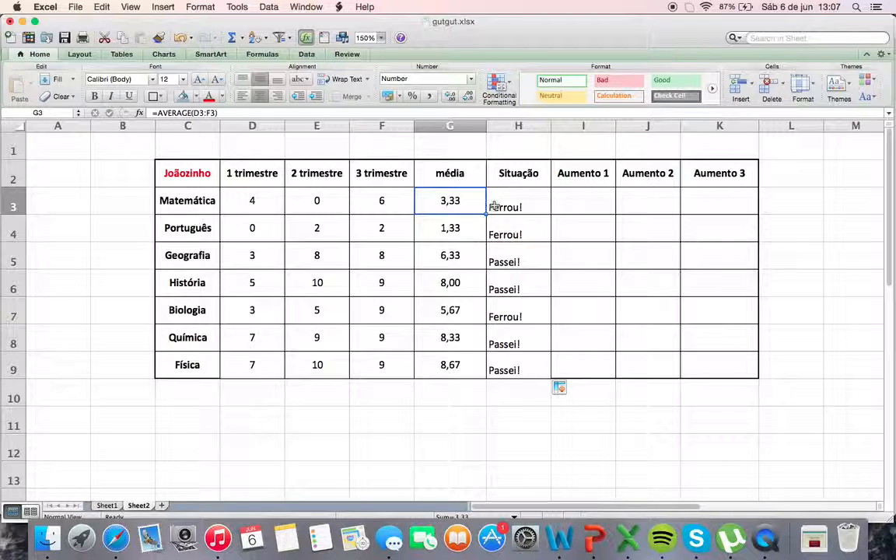
pyautogui.click(403, 204)
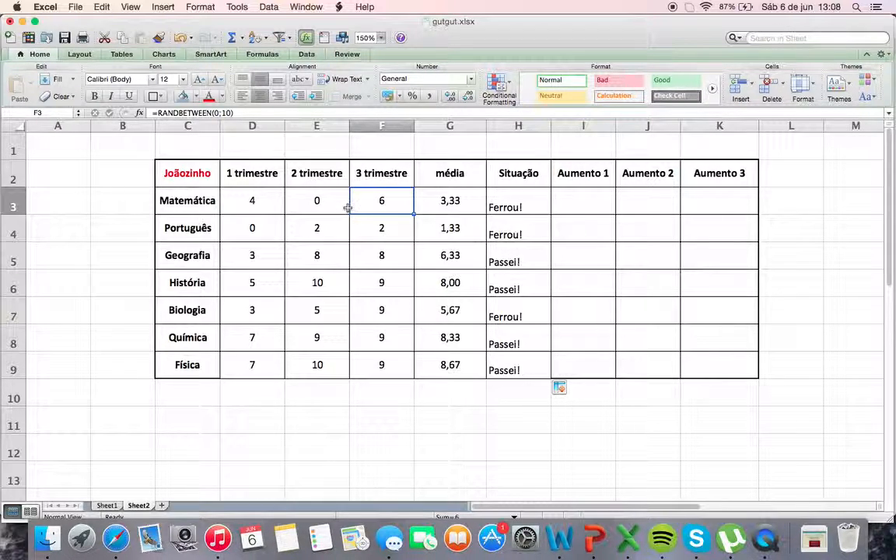
# Start an IF formula in I3, the Matemática Aumento 1 cell.
pyautogui.click(600, 207)
pyautogui.write('=')
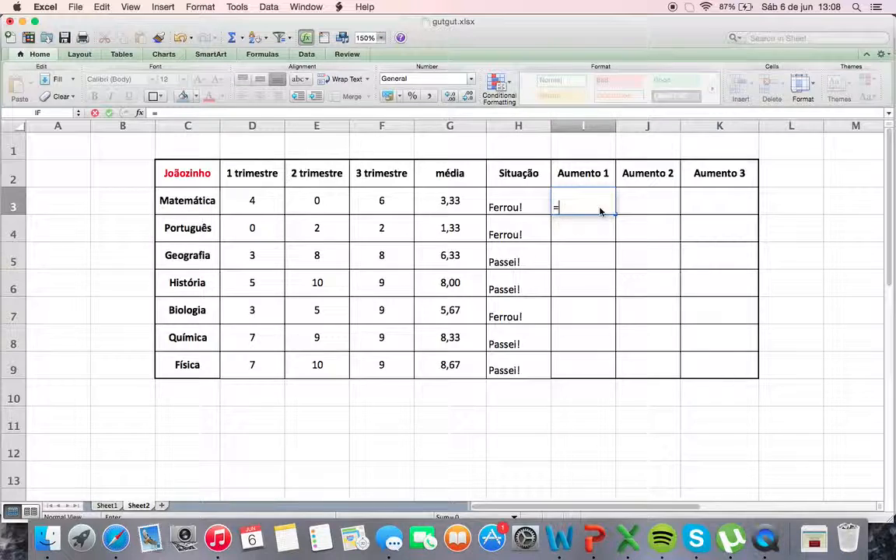
pyautogui.write('if')
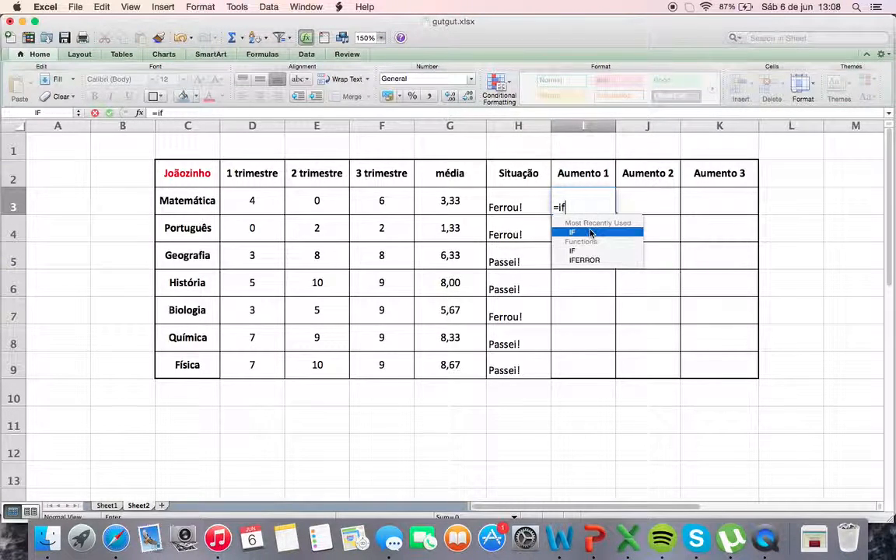
pyautogui.doubleClick(590, 232)
pyautogui.click(471, 205)
pyautogui.click(469, 205)
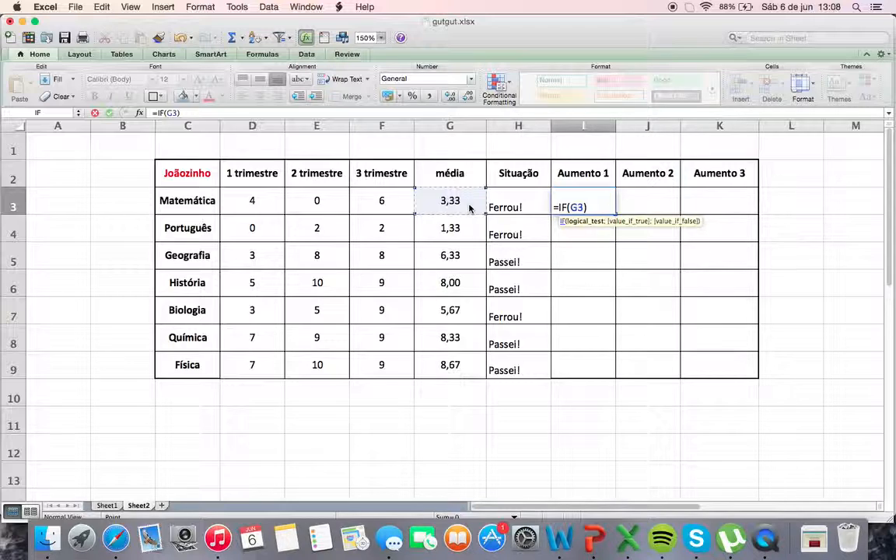
pyautogui.write('>7')
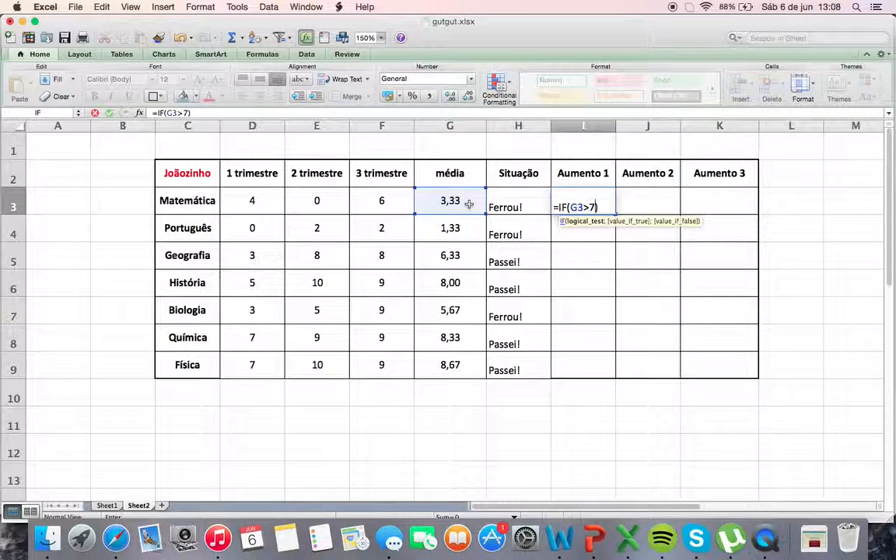
pyautogui.write(';')
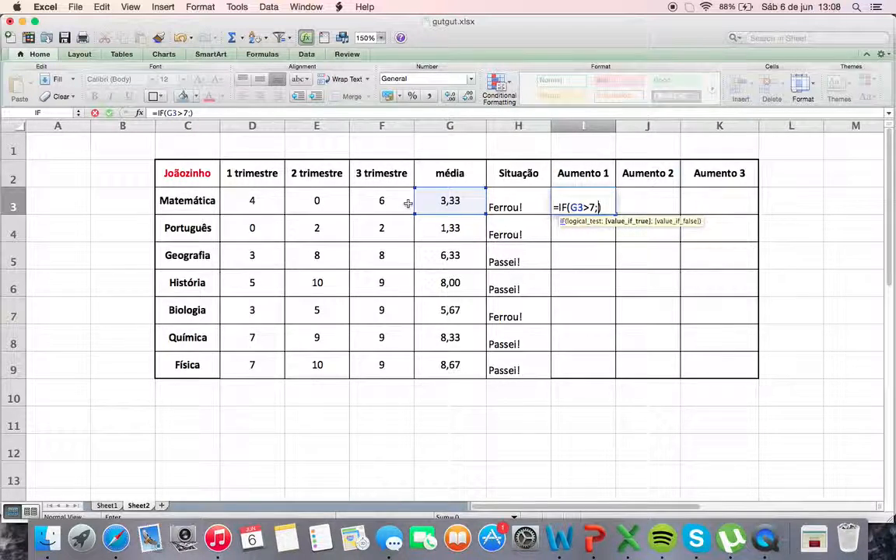
pyautogui.press('BackSpace')
pyautogui.press('BackSpace')
pyautogui.press('BackSpace')
pyautogui.press('BackSpace')
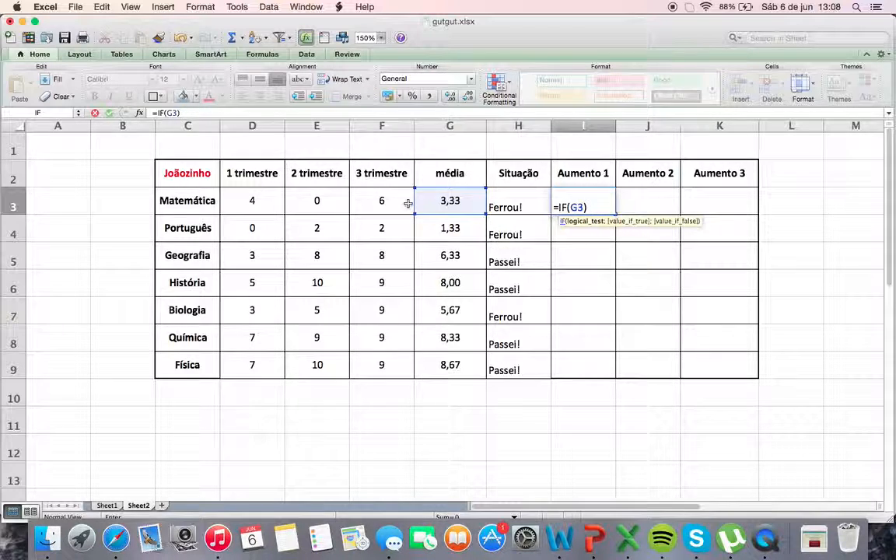
pyautogui.press('BackSpace')
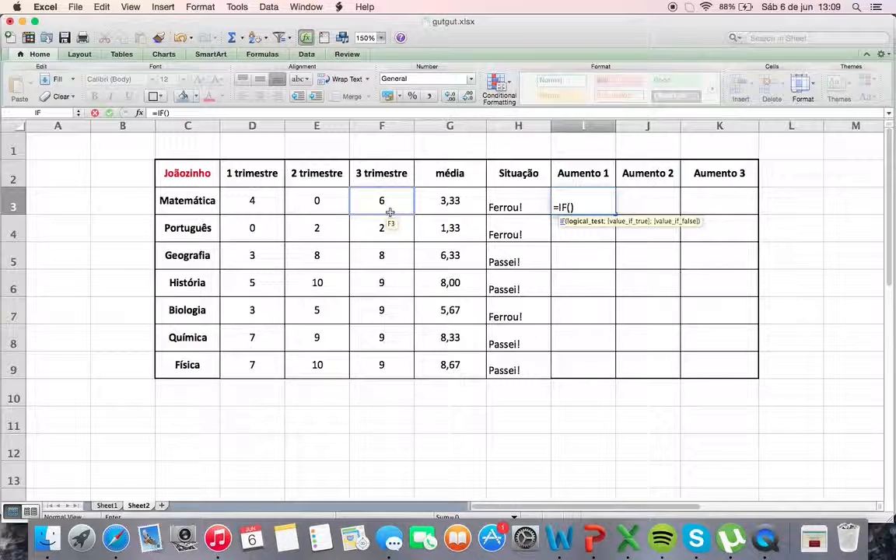
pyautogui.write('or')
pyautogui.press('BackSpace')
pyautogui.press('BackSpace')
pyautogui.write('AOR')
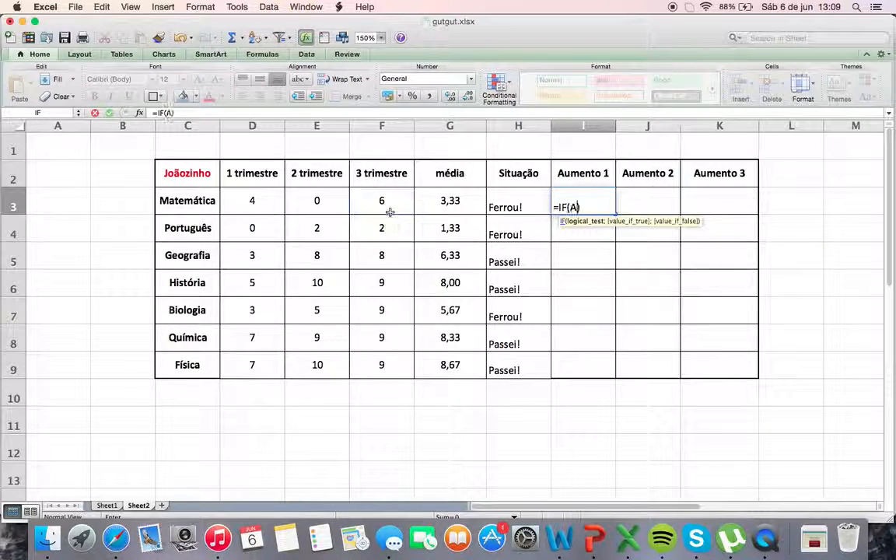
pyautogui.press('BackSpace')
pyautogui.press('BackSpace')
pyautogui.press('BackSpace')
# Build the I3 logical test as OR(G3>=7;F3>E3), checking the média or a third-trimester grade above the second.
pyautogui.write('OR(')
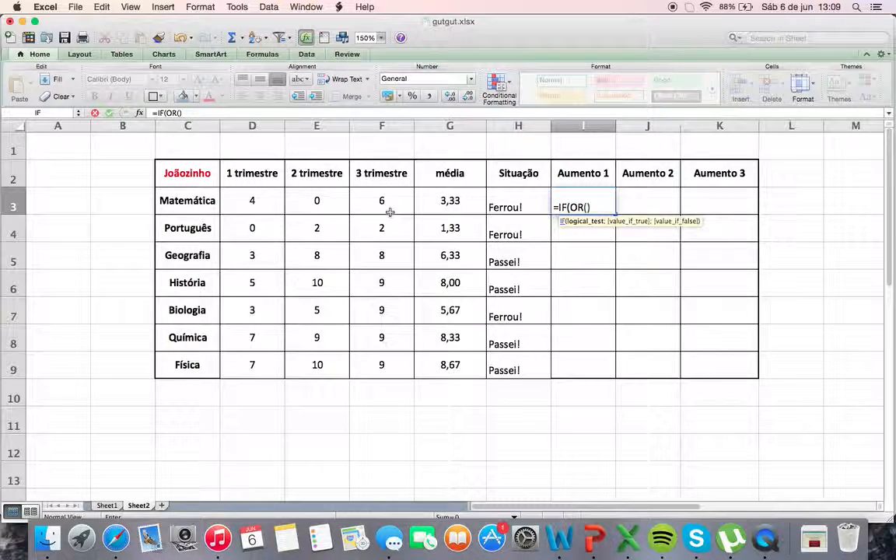
pyautogui.click(451, 201)
pyautogui.write('>=7')
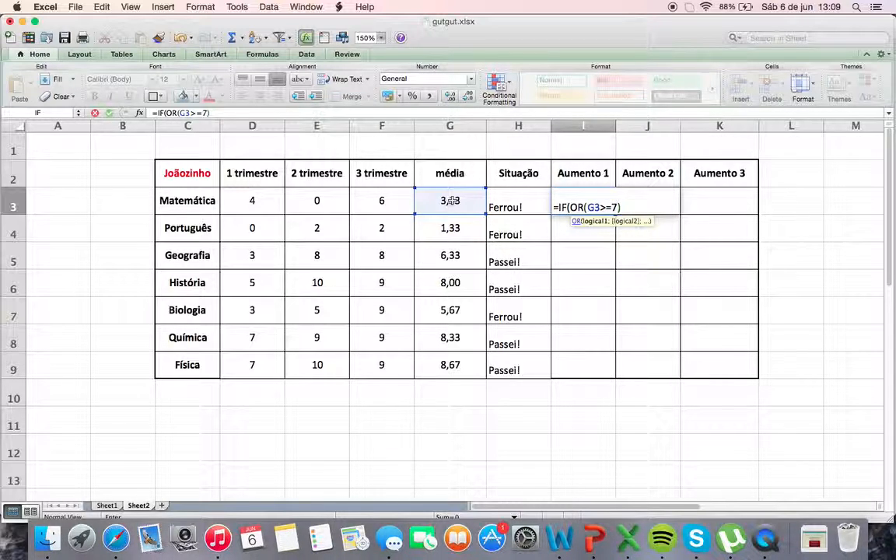
pyautogui.write(';')
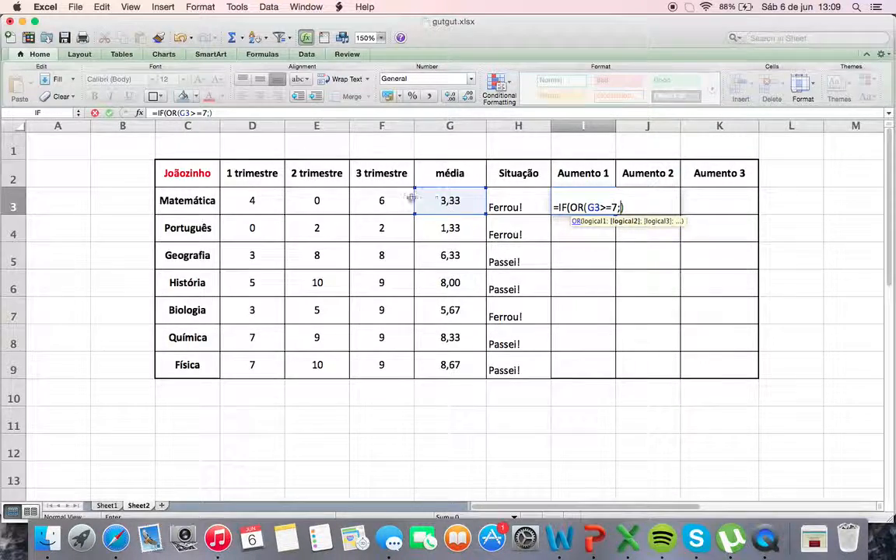
pyautogui.click(387, 202)
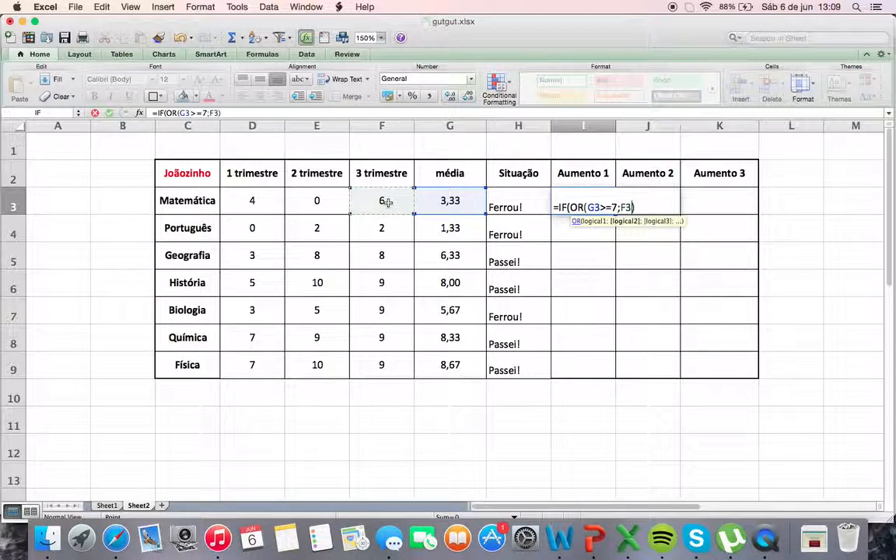
pyautogui.write('>')
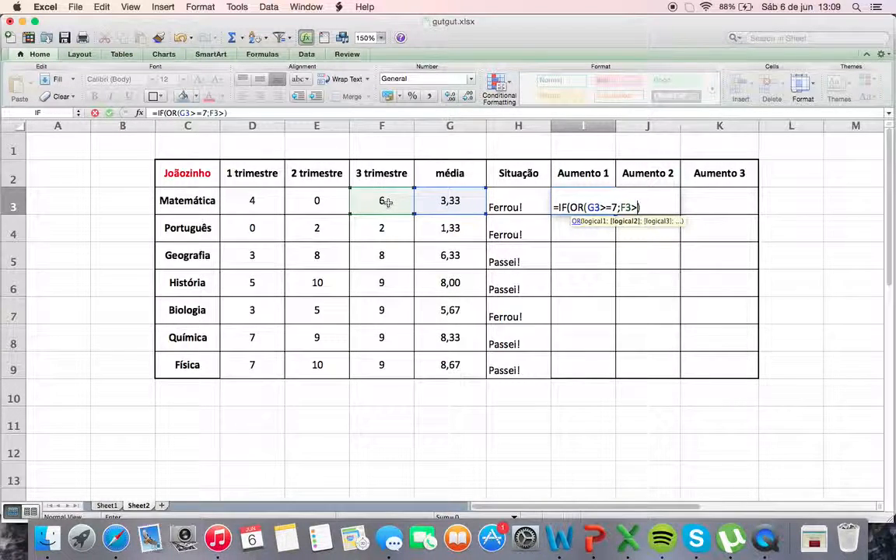
pyautogui.click(328, 203)
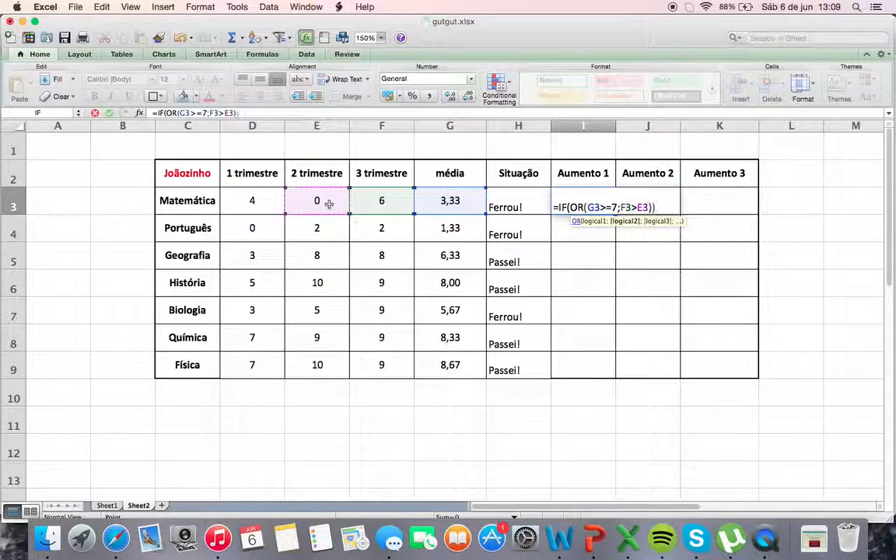
pyautogui.write(')')
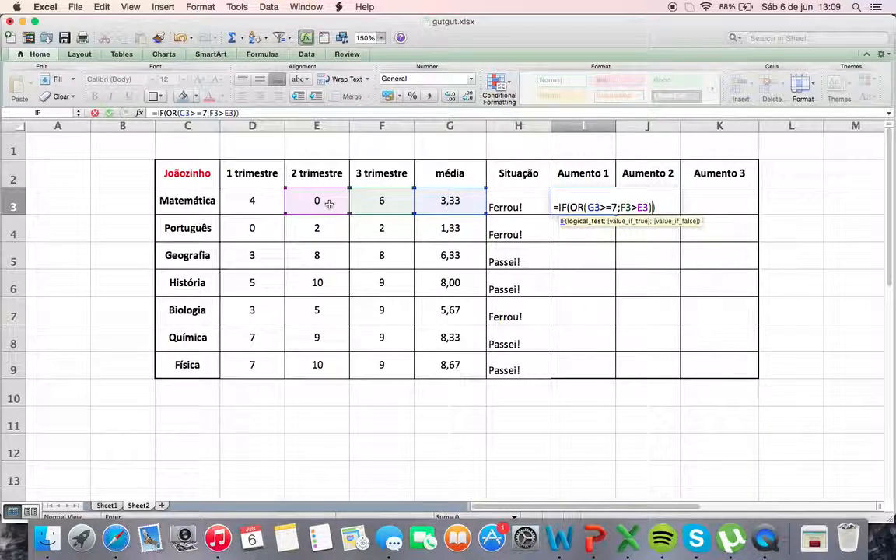
# Add "GANHEI!" as the true value of the I3 IF formula.
pyautogui.write('"')
pyautogui.press('BackSpace')
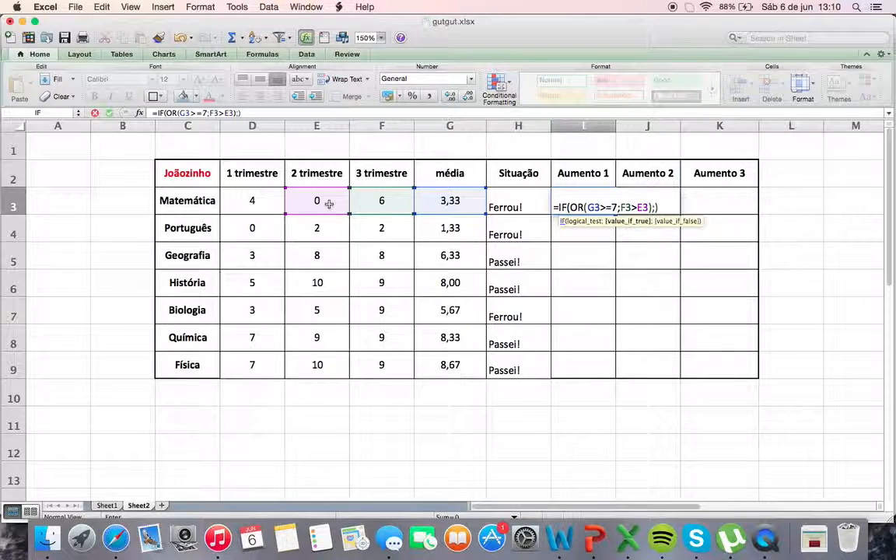
pyautogui.write(';"GAN')
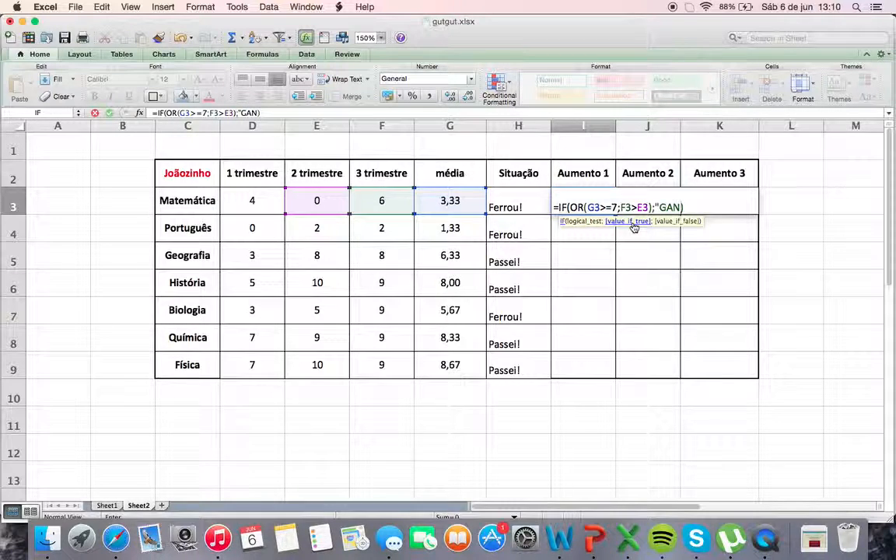
pyautogui.write('HE')
pyautogui.write('I AUMENTO')
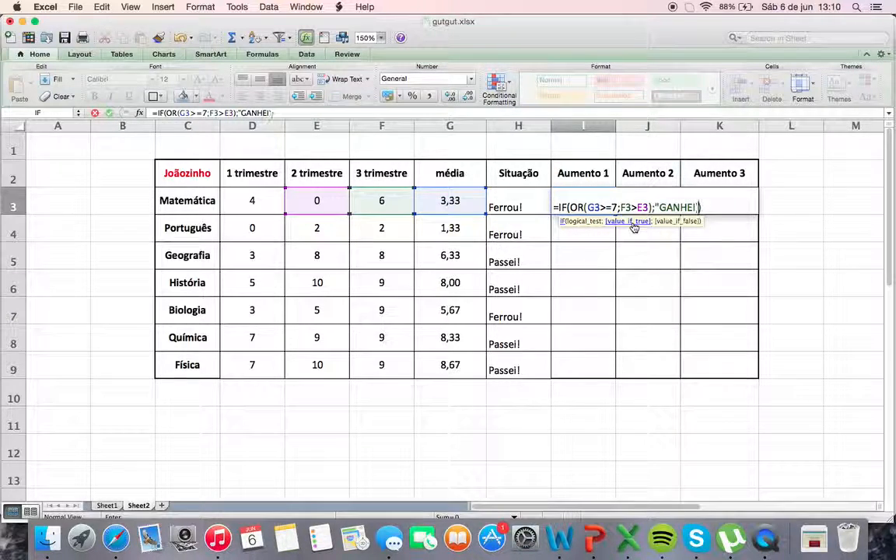
pyautogui.press('BackSpace')
pyautogui.press('BackSpace')
pyautogui.press('BackSpace')
pyautogui.press('BackSpace')
pyautogui.press('BackSpace')
pyautogui.press('BackSpace')
pyautogui.press('BackSpace')
pyautogui.press('BackSpace')
pyautogui.write('!";')
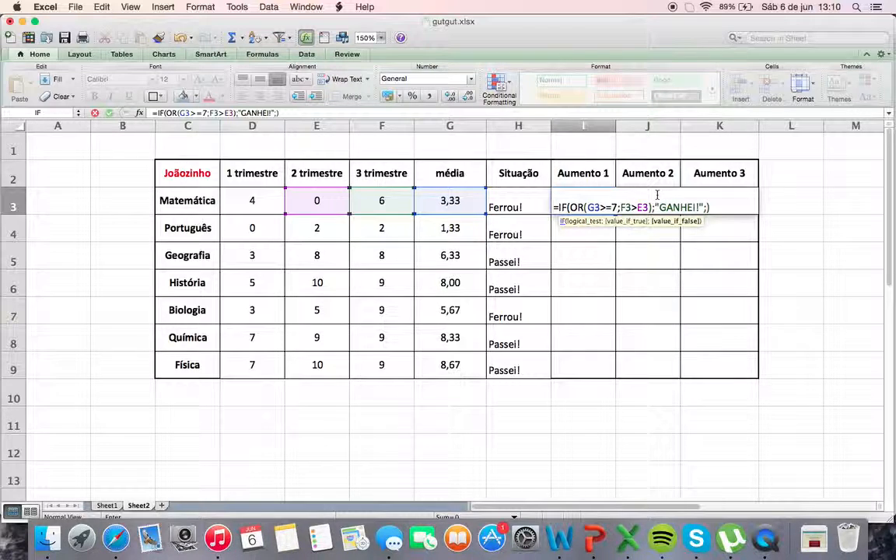
# Complete the I3 IF formula with "NÃO GANHEI..." as the false value.
pyautogui.write('""')
pyautogui.write('N~')
pyautogui.write('ÃO')
pyautogui.write(' GANHEI')
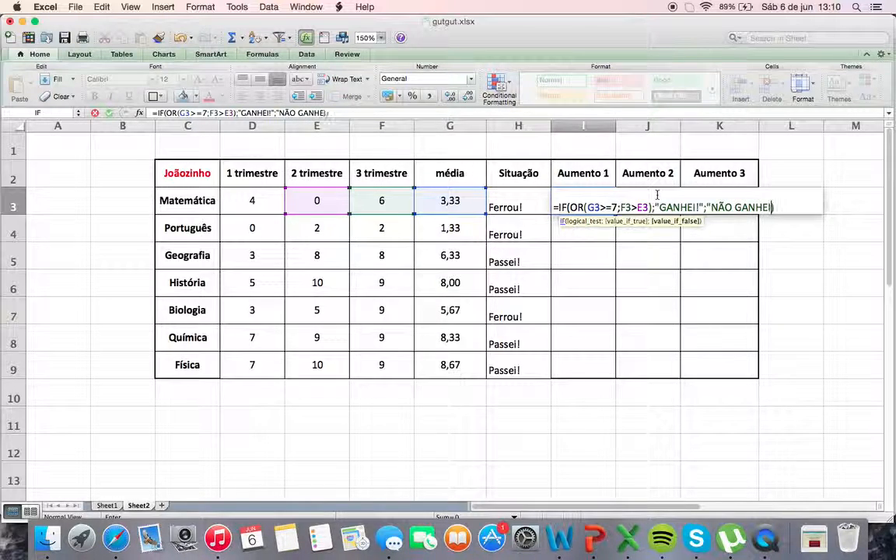
pyautogui.write('...')
pyautogui.press('Return')
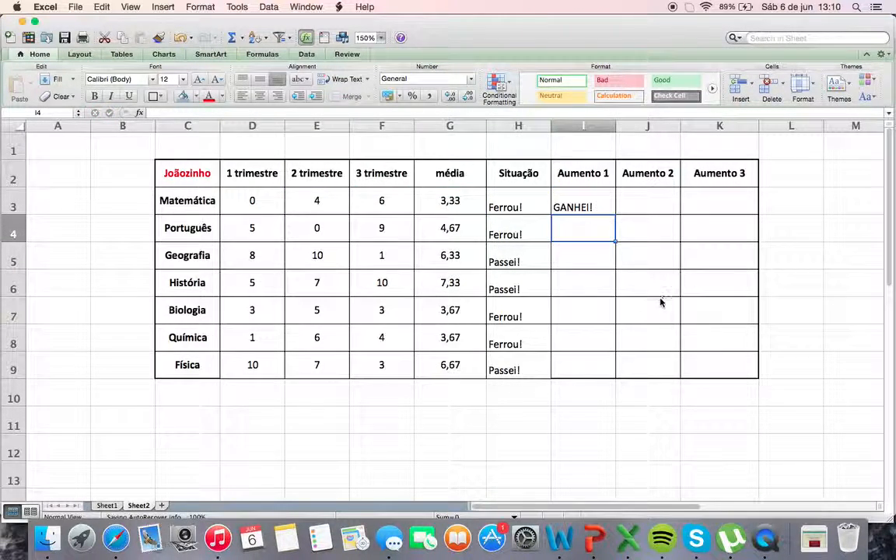
# Fill the I3 Aumento 1 formula down through I9 and widen column I to fit its text.
pyautogui.click(580, 202)
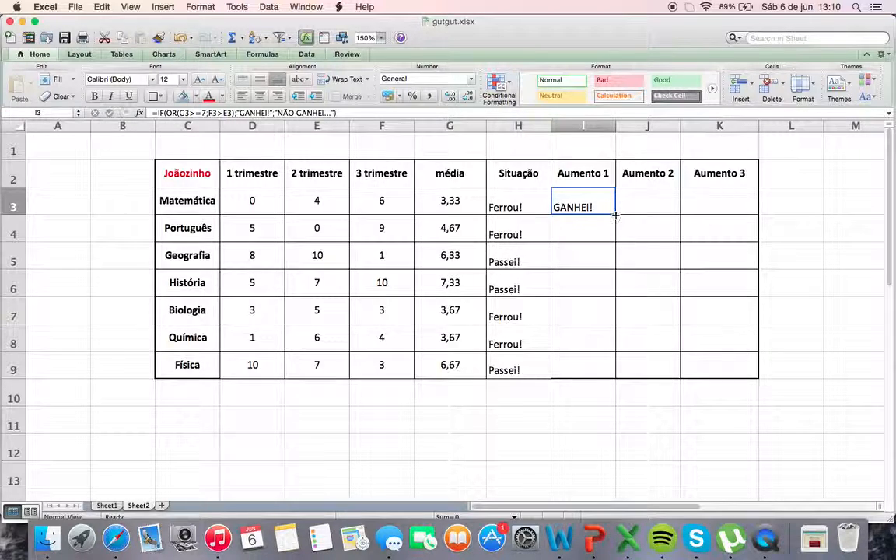
pyautogui.moveTo(617, 211); pyautogui.dragTo(598, 365)
pyautogui.click(561, 204)
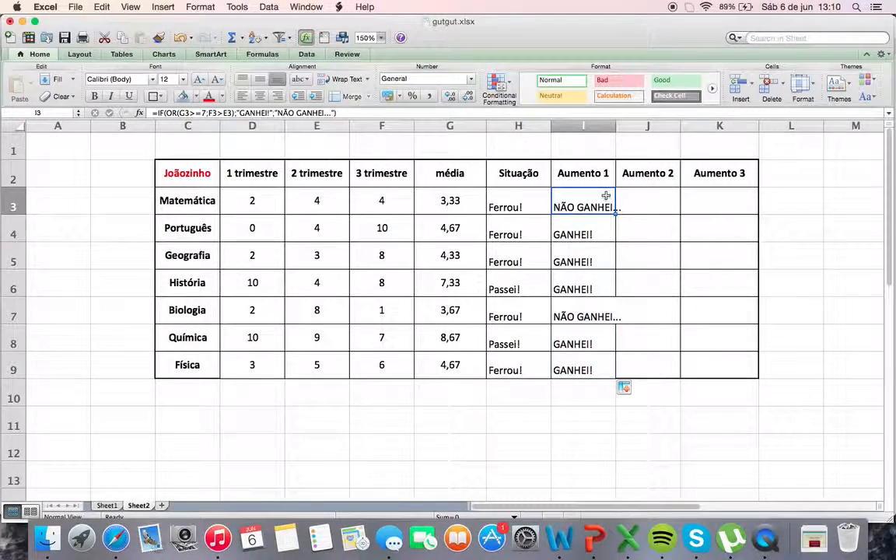
pyautogui.moveTo(616, 129); pyautogui.dragTo(627, 128)
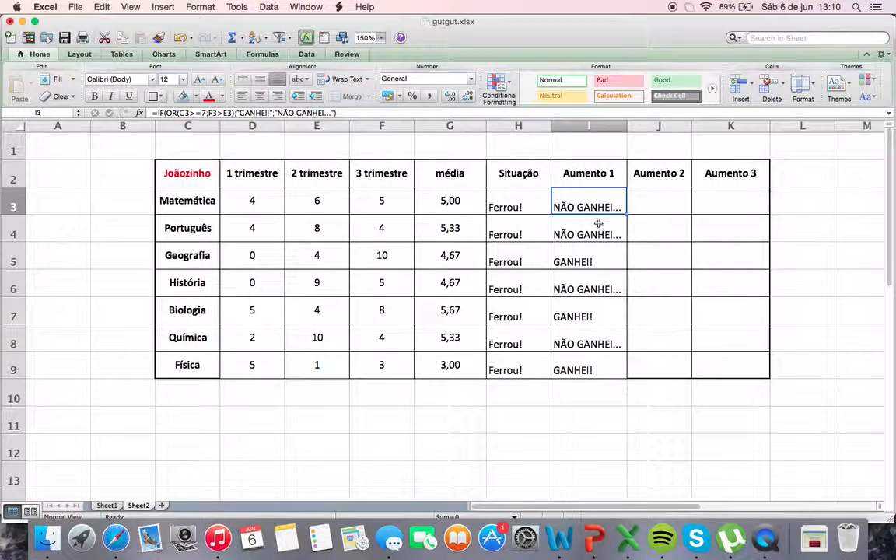
# Review the Matemática média and third-trimester cells, and re-enter the G3 average formula to regenerate the random grades.
pyautogui.click(462, 201)
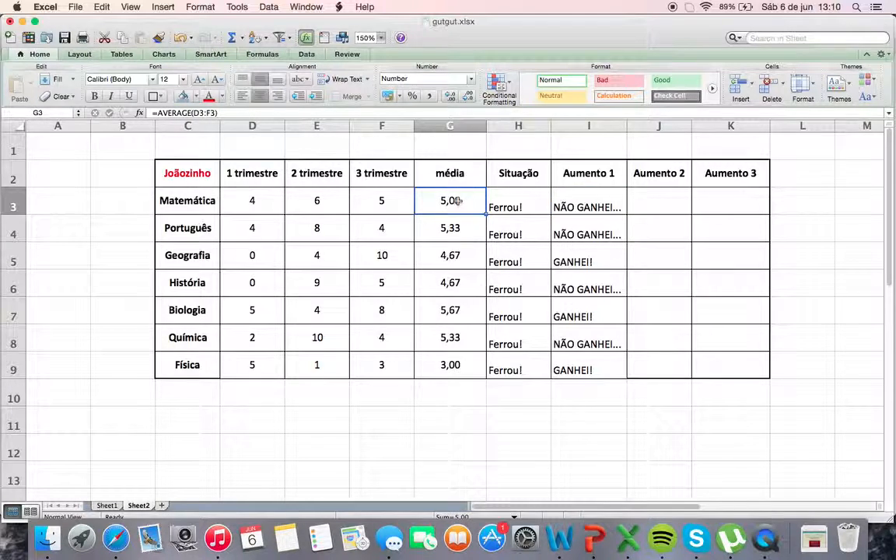
pyautogui.click(385, 203)
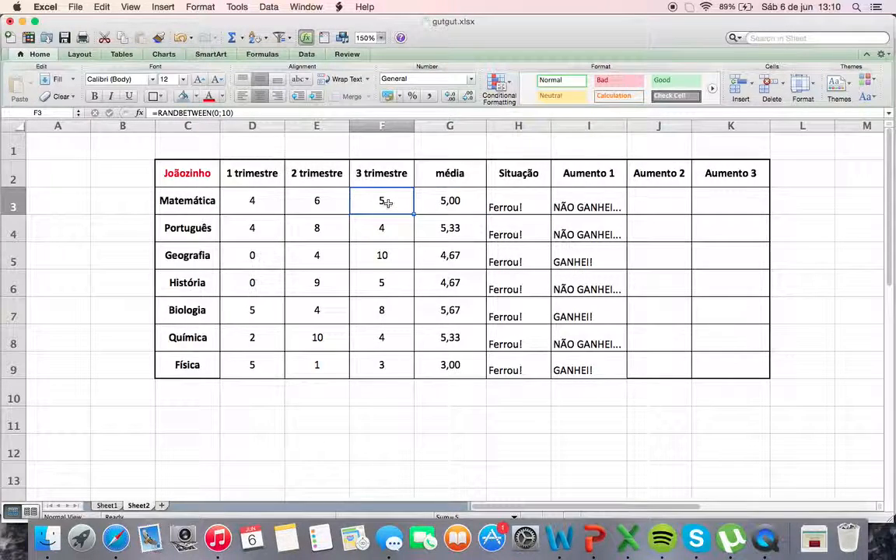
pyautogui.click(500, 195)
pyautogui.click(433, 207)
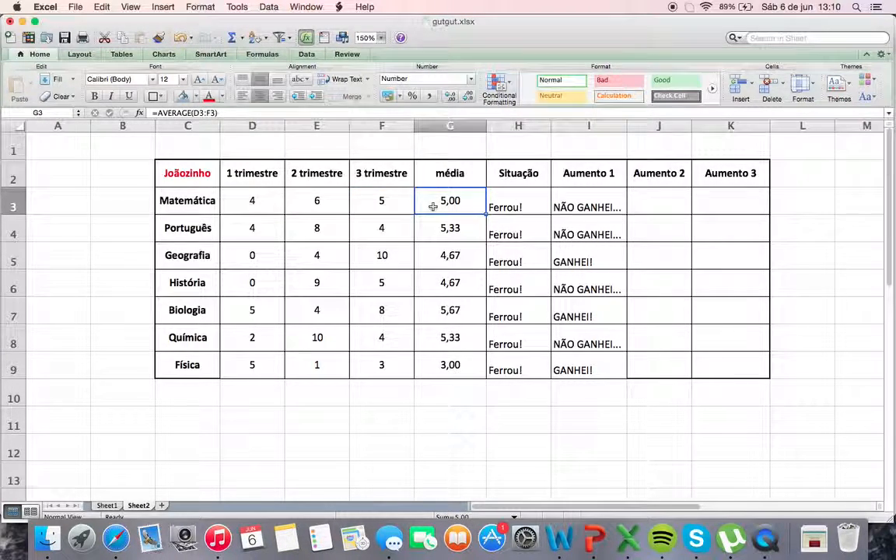
pyautogui.click(393, 113)
pyautogui.press('Return')
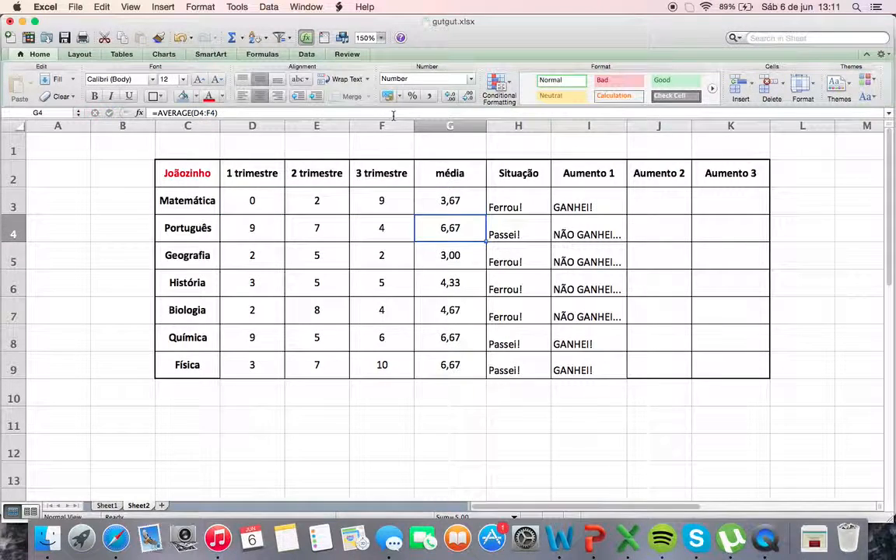
# Compare the Aumento 1 results for Matemática and Química with their grades and médias.
pyautogui.click(458, 283)
pyautogui.click(572, 209)
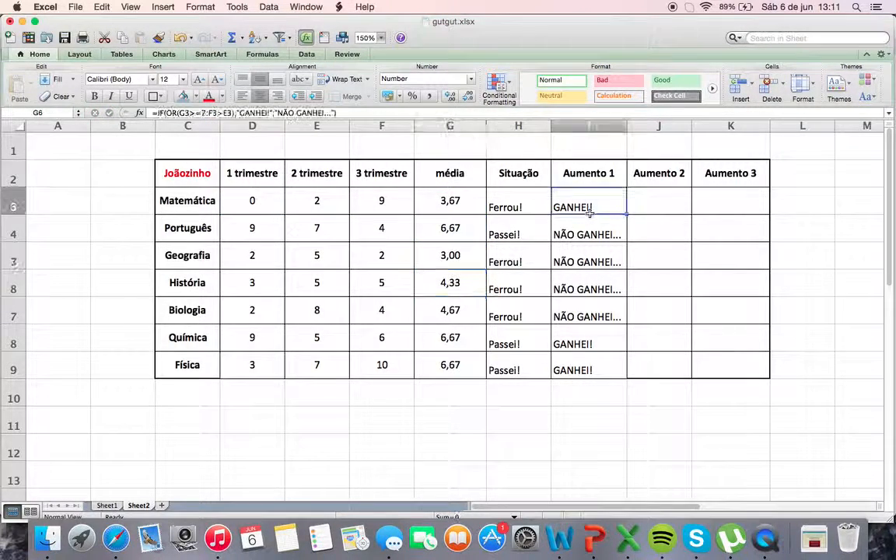
pyautogui.click(575, 342)
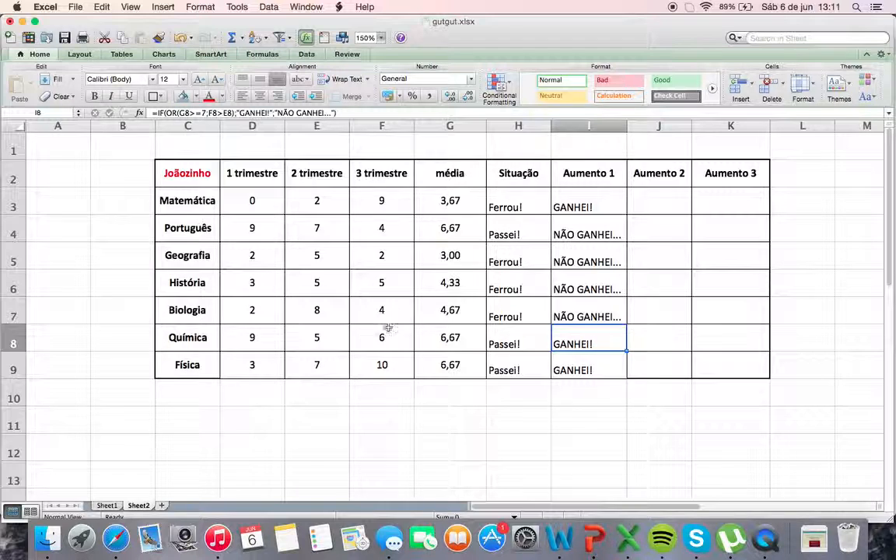
pyautogui.click(466, 340)
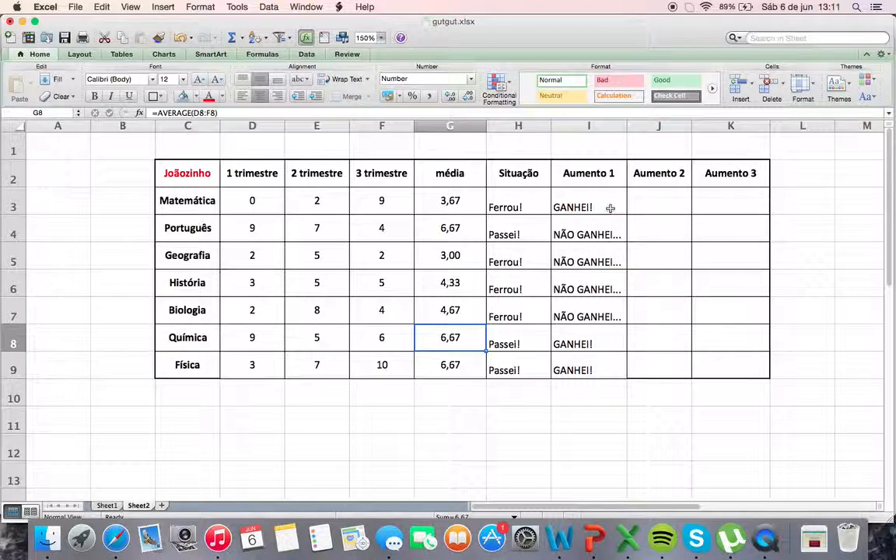
pyautogui.press('Right')
pyautogui.press('Right')
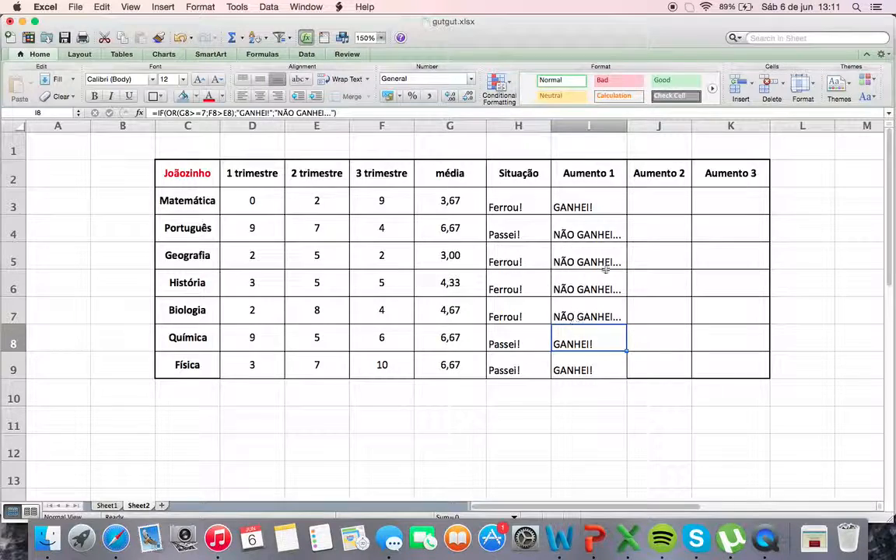
# Start an IF formula in J3, the Matemática Aumento 2 cell.
pyautogui.click(654, 195)
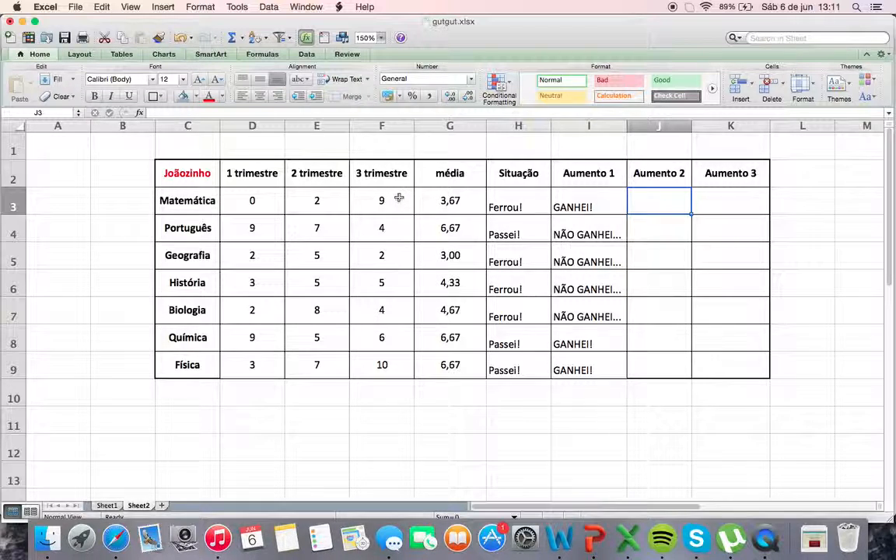
pyautogui.press('Left')
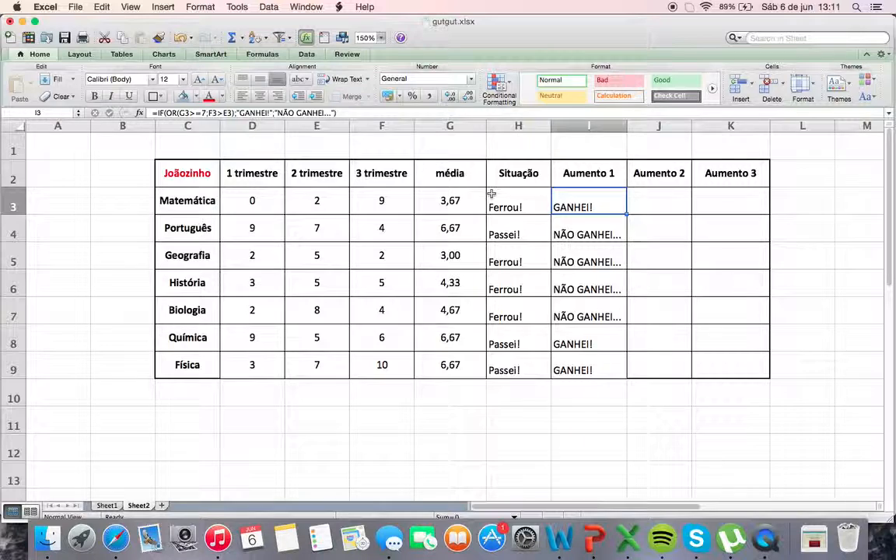
pyautogui.press('Right')
pyautogui.press('Left')
pyautogui.click(644, 203)
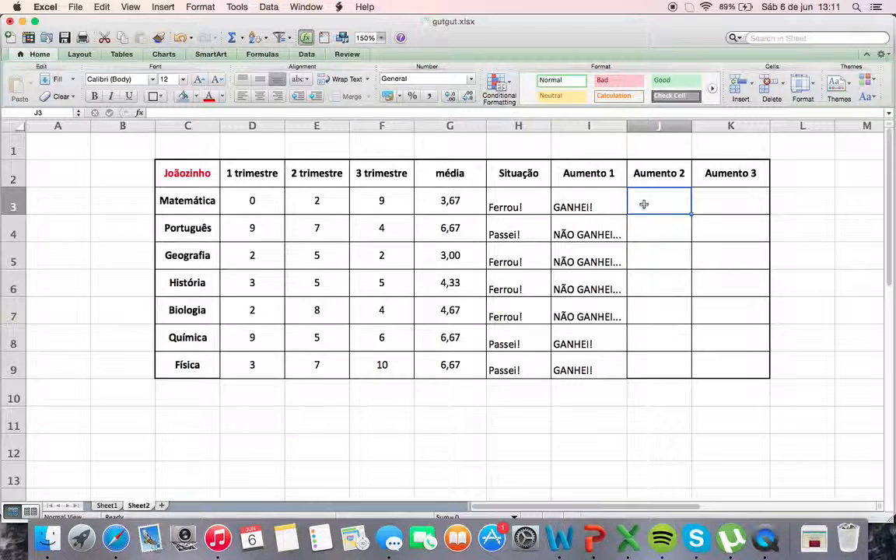
pyautogui.write('=')
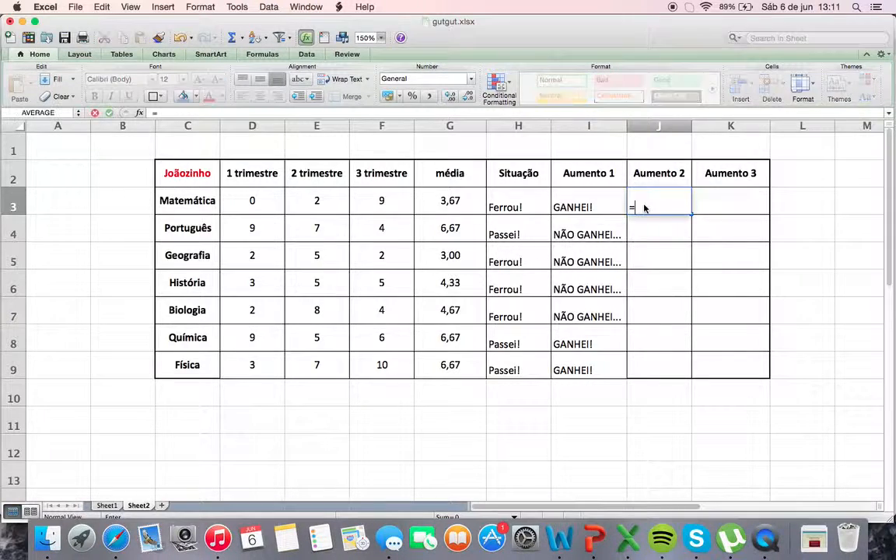
pyautogui.write('IF')
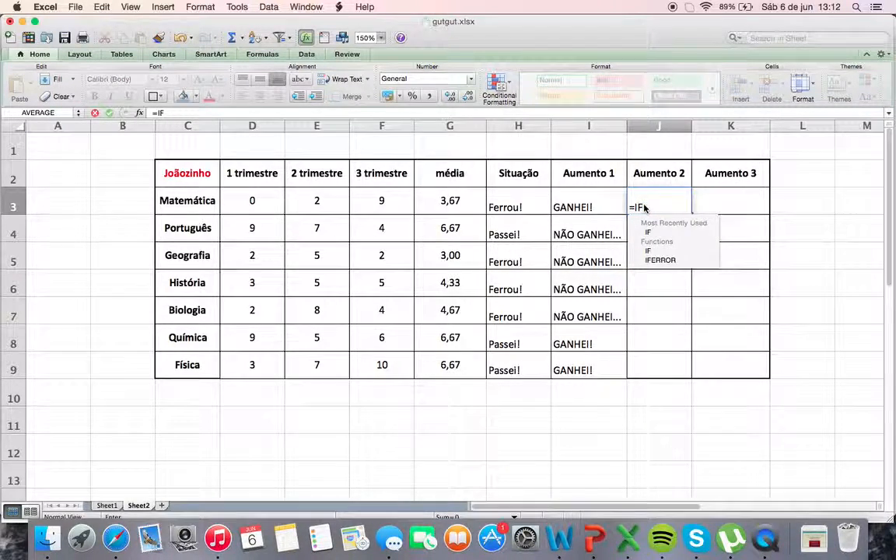
pyautogui.doubleClick(648, 232)
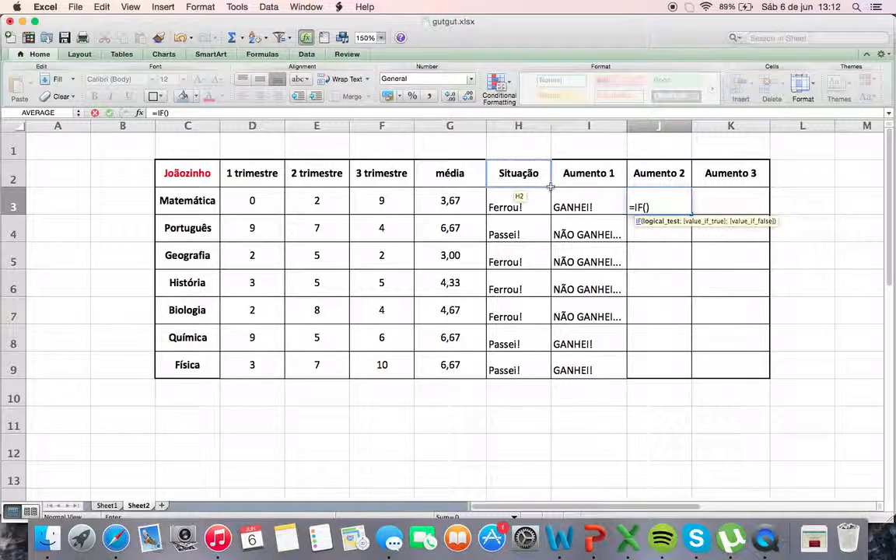
# Build the J3 logical test as AND(G3>=7;F3>E3), requiring both the média and a third-trimester grade above the second.
pyautogui.write('AND')
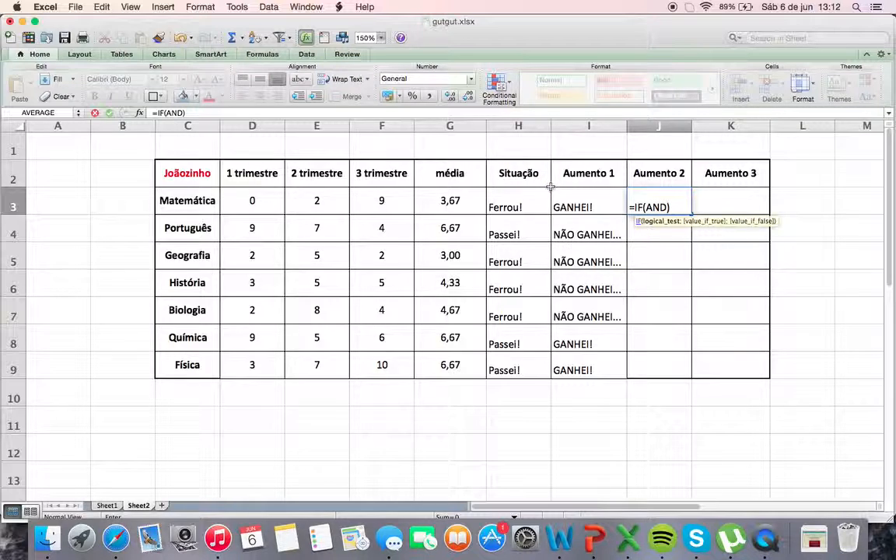
pyautogui.write('(')
pyautogui.click(450, 205)
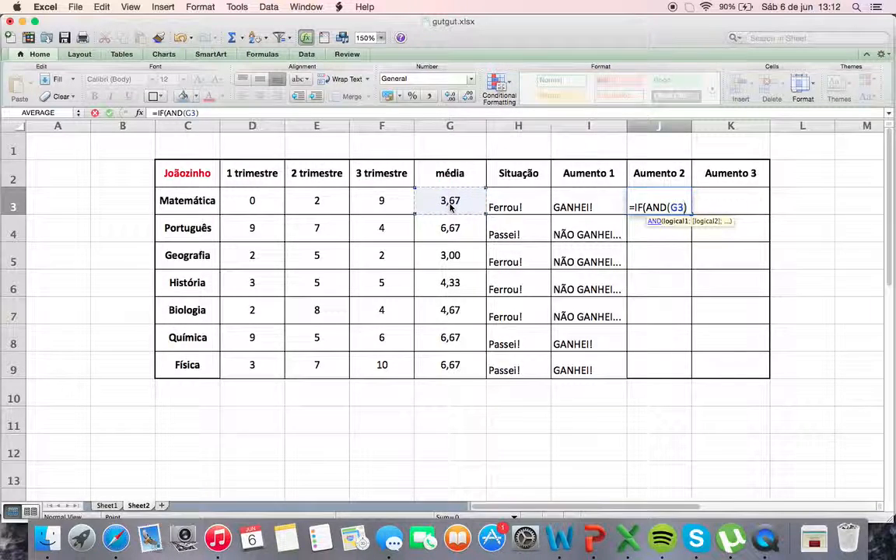
pyautogui.write('>=')
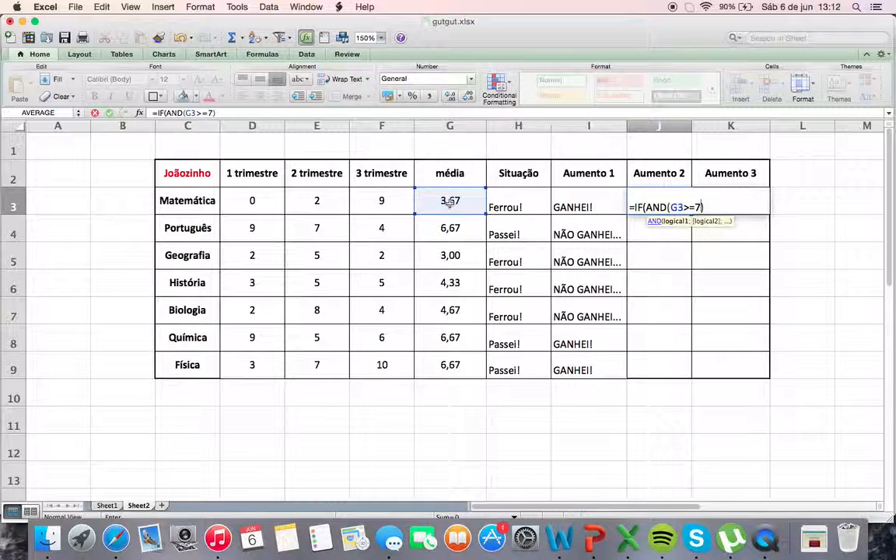
pyautogui.write('7;')
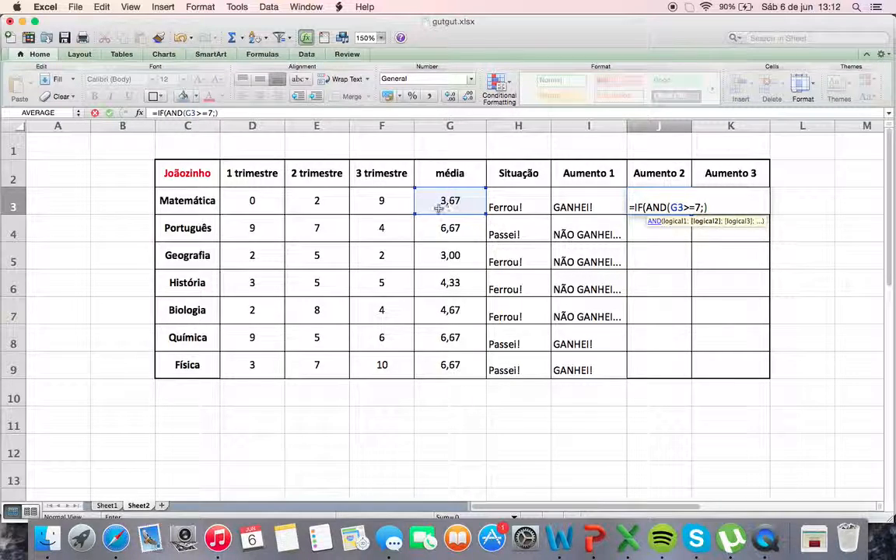
pyautogui.click(406, 204)
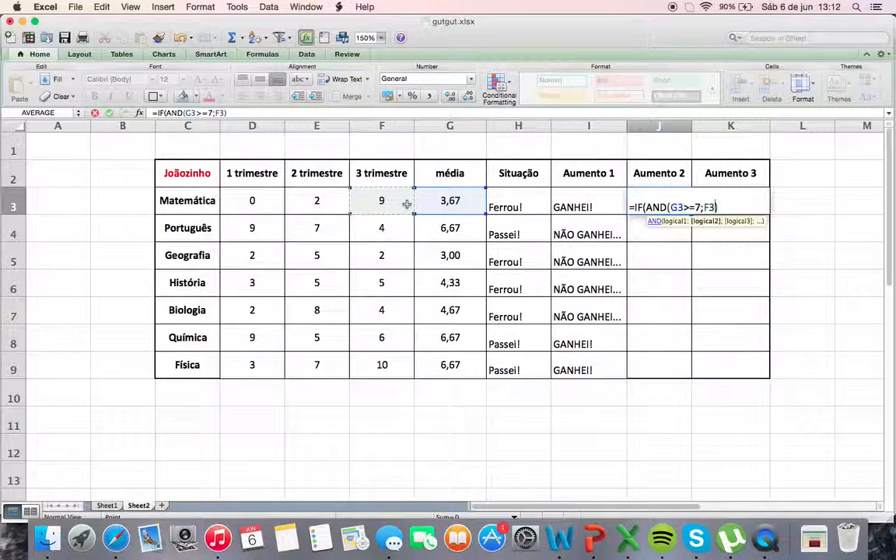
pyautogui.write('>')
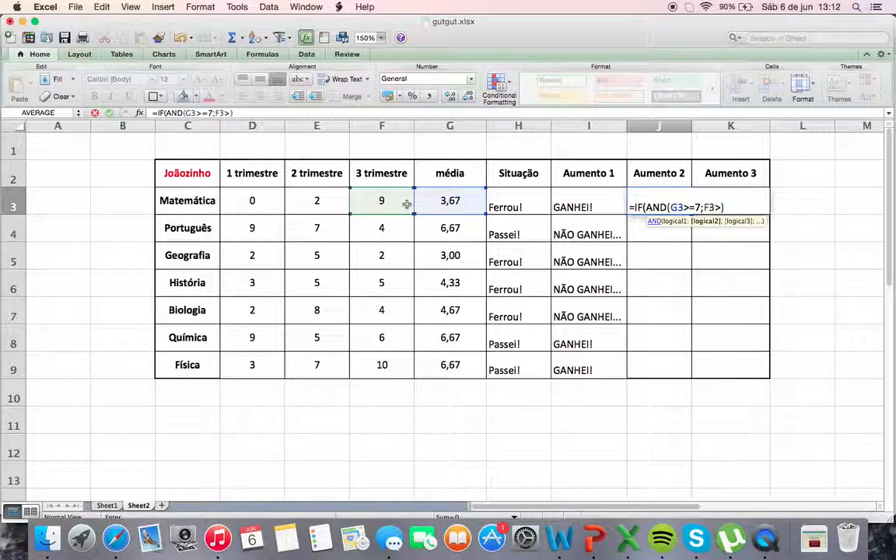
pyautogui.click(330, 206)
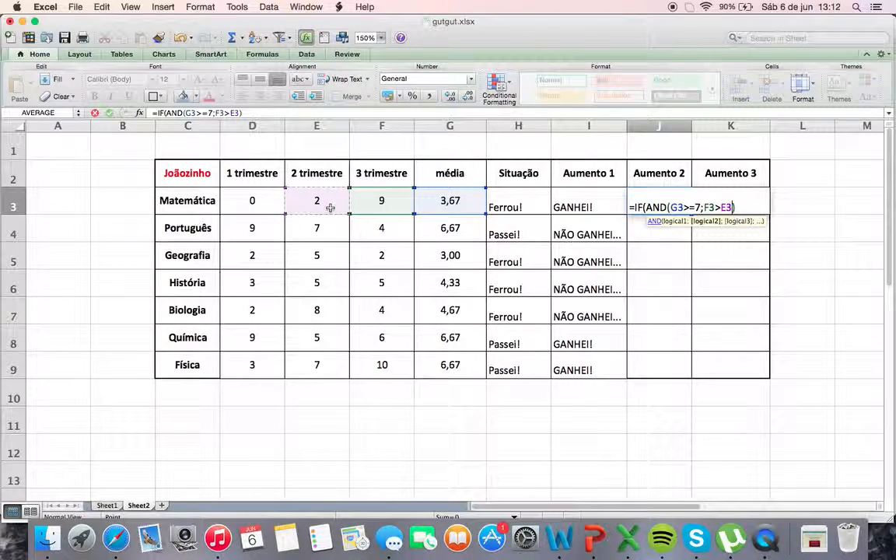
pyautogui.write(';F3>E3);')
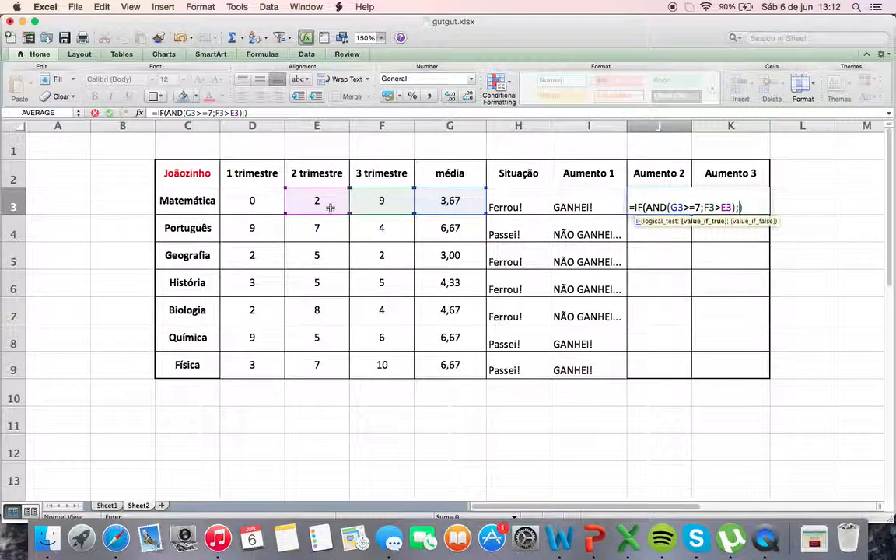
# Complete the J3 IF formula with "GANHEI!" as the true value and "NÃO GANHEI..." as the false value.
pyautogui.write('"')
pyautogui.write('GANHEI')
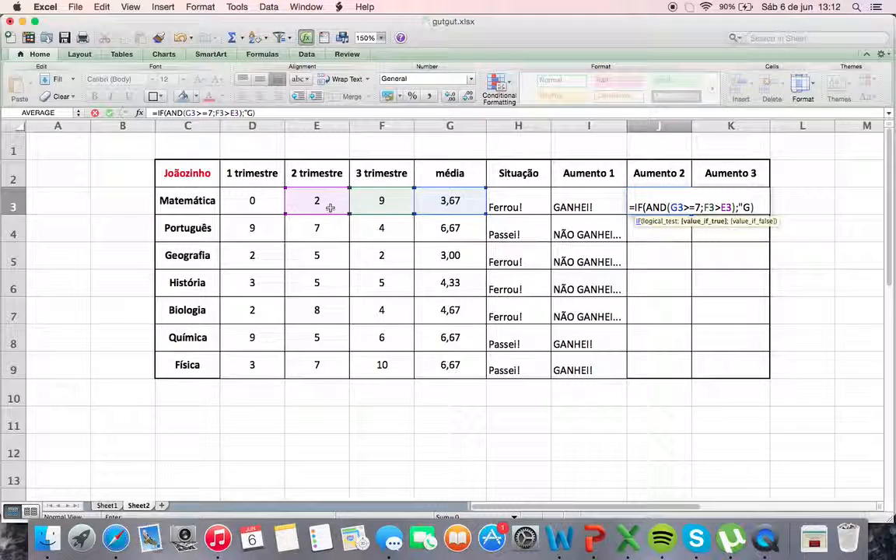
pyautogui.write('!"')
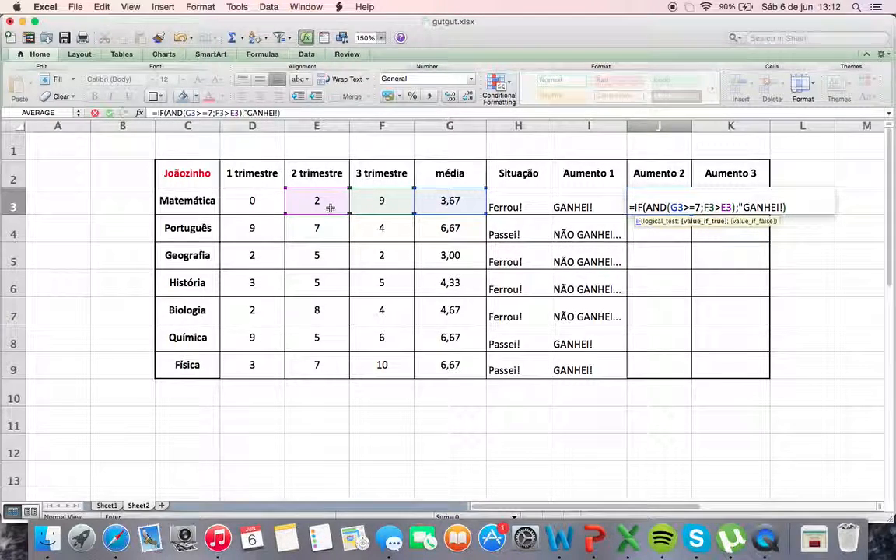
pyautogui.write(';"N')
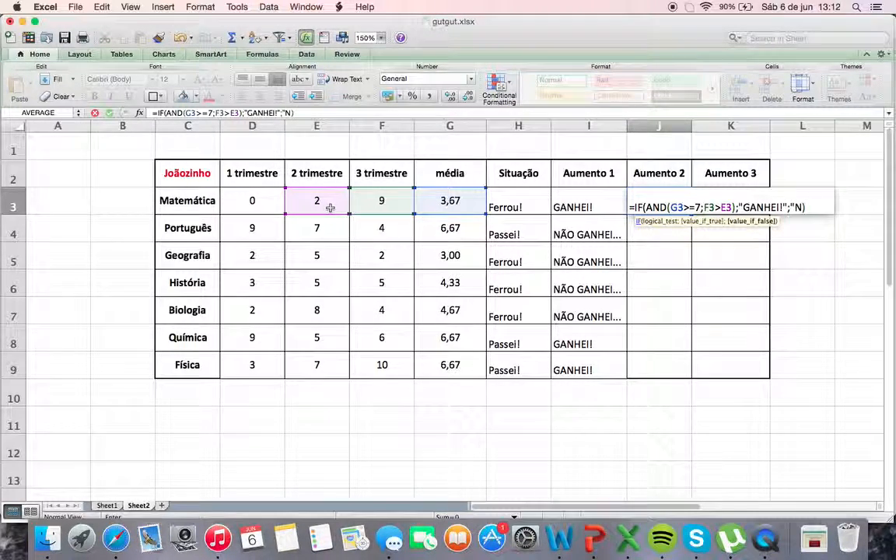
pyautogui.write('ÃO GANHEI')
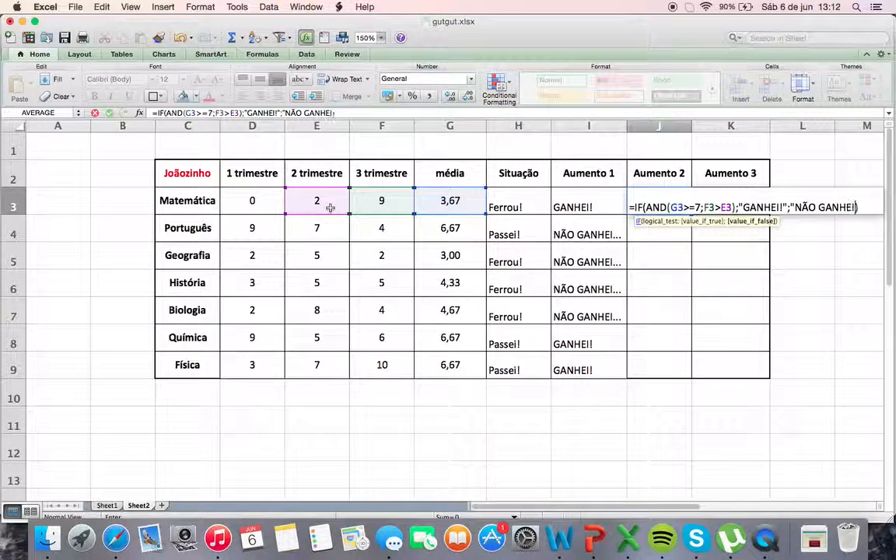
pyautogui.write('..."')
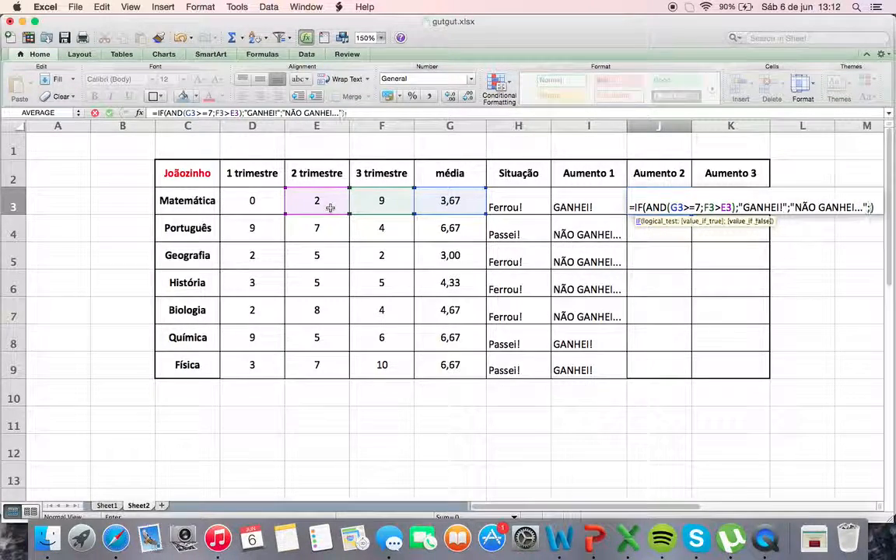
pyautogui.press('Return')
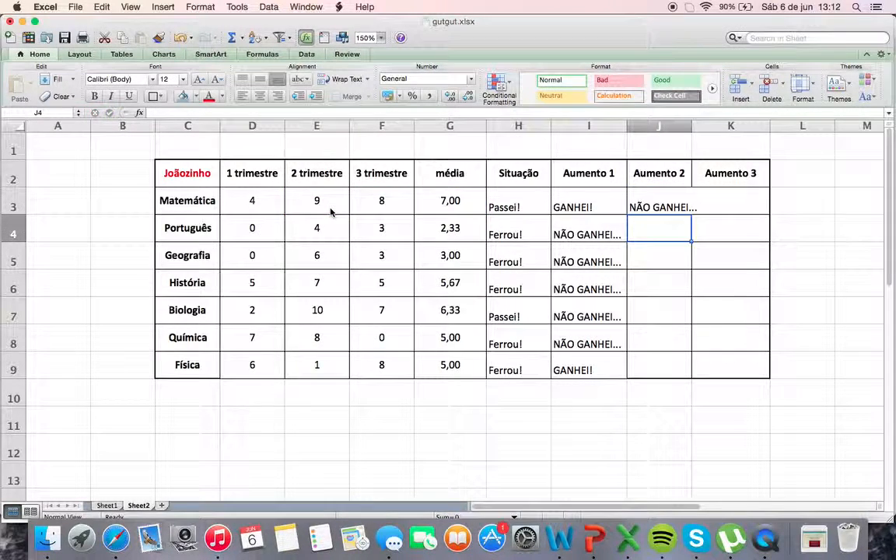
# Widen column J to fit its text and fill the J3 Aumento 2 formula down through J9.
pyautogui.moveTo(692, 121); pyautogui.dragTo(703, 122)
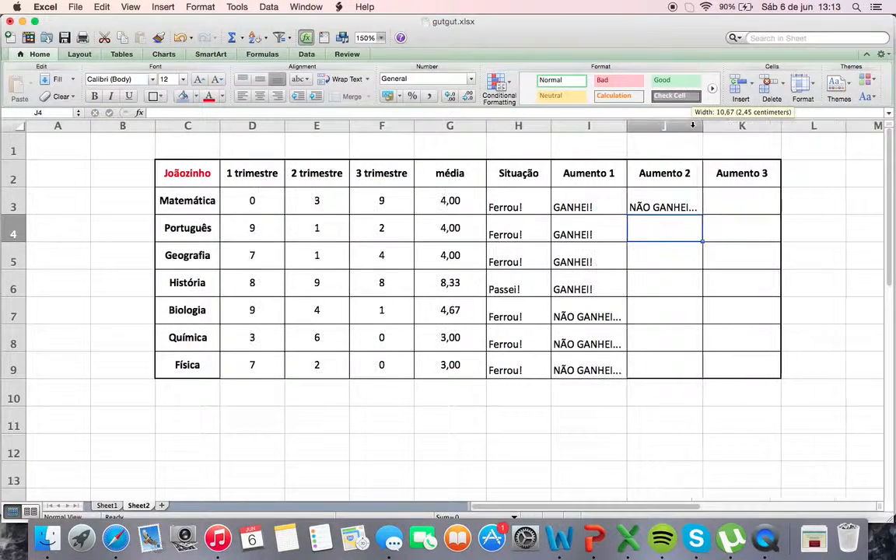
pyautogui.click(689, 205)
pyautogui.moveTo(701, 212); pyautogui.dragTo(700, 374)
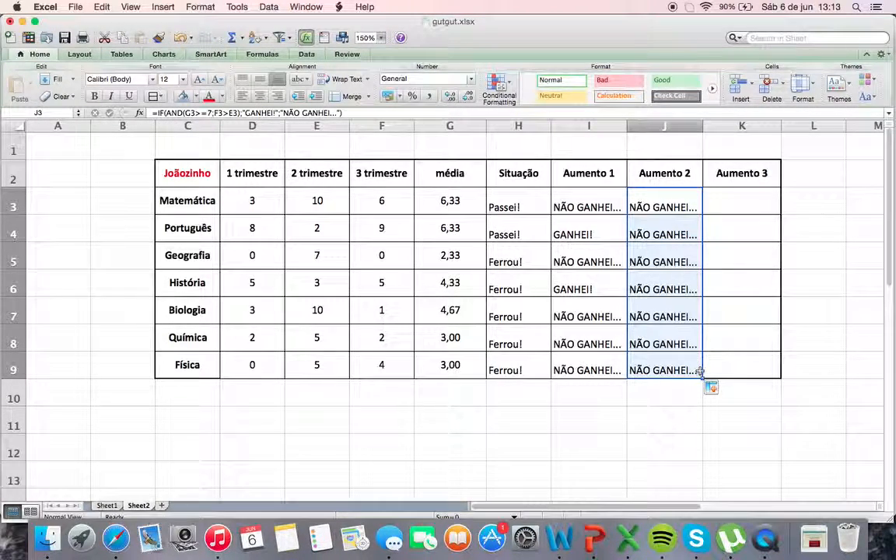
pyautogui.click(671, 210)
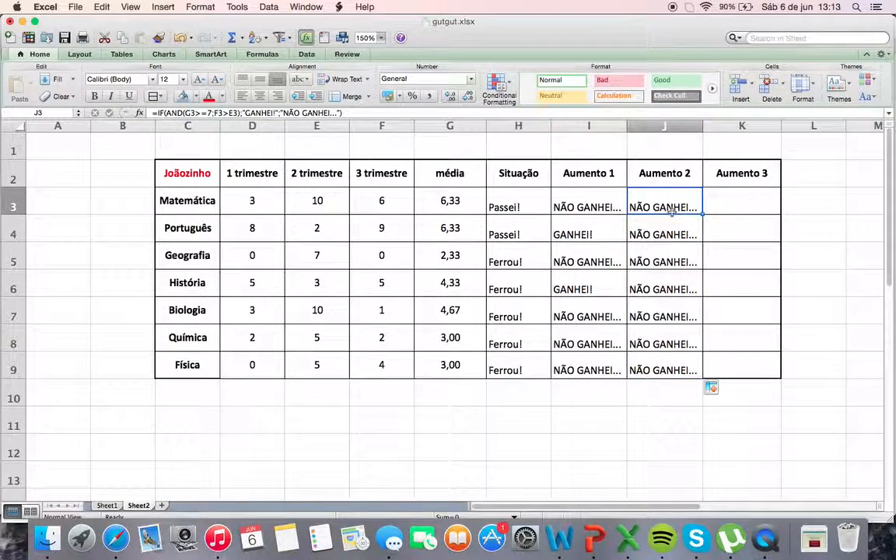
pyautogui.click(456, 201)
pyautogui.click(429, 113)
pyautogui.write('+')
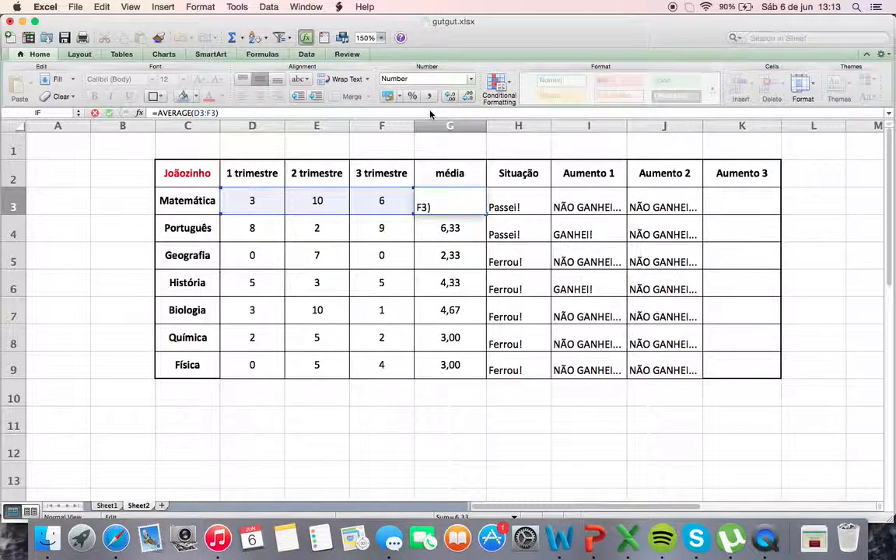
pyautogui.click(387, 239)
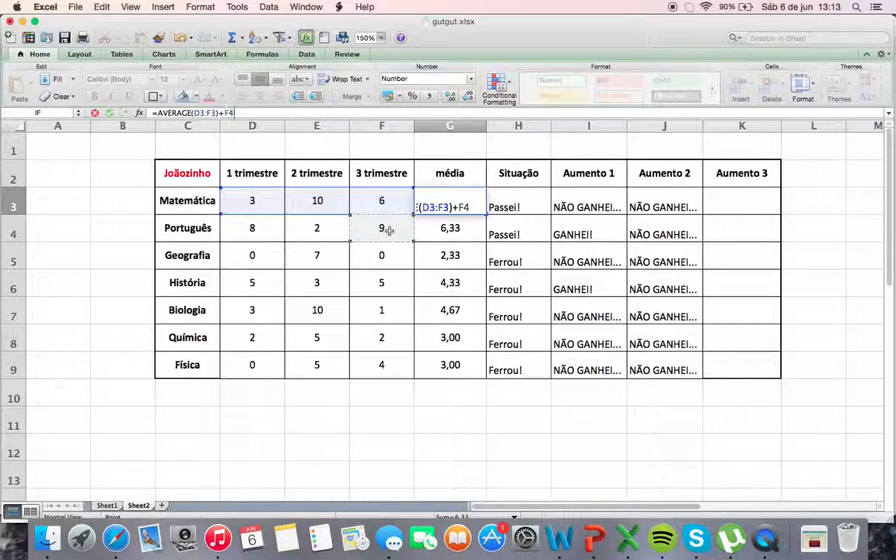
pyautogui.press('BackSpace')
pyautogui.press('BackSpace')
pyautogui.press('BackSpace')
pyautogui.press('BackSpace')
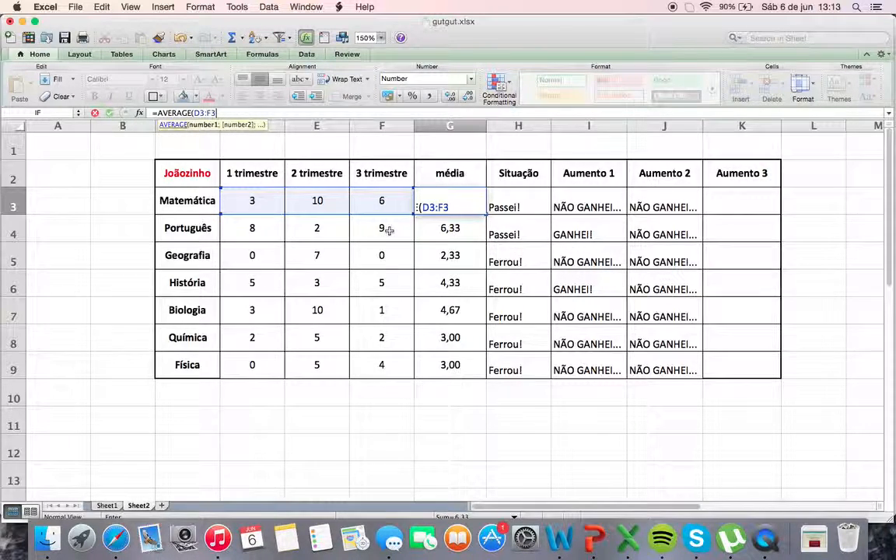
pyautogui.press('Return')
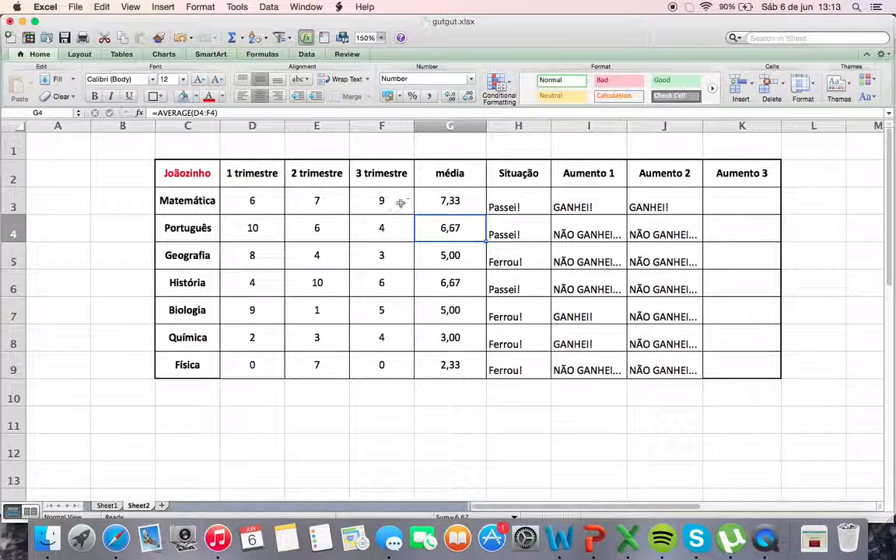
# Regenerate the random grades twice by re-entering the unchanged formulas in F8 and E5, checking the Aumento 1 and Aumento 2 results.
pyautogui.click(442, 201)
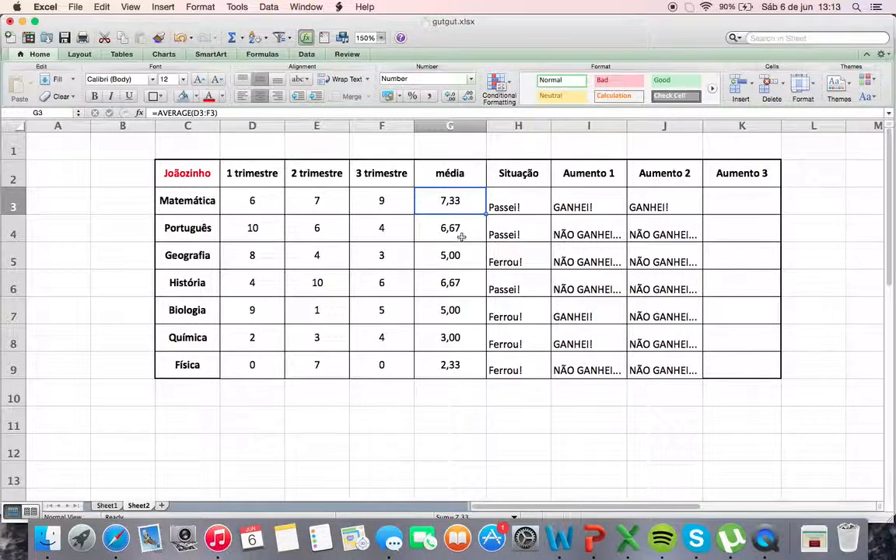
pyautogui.click(444, 339)
pyautogui.click(400, 343)
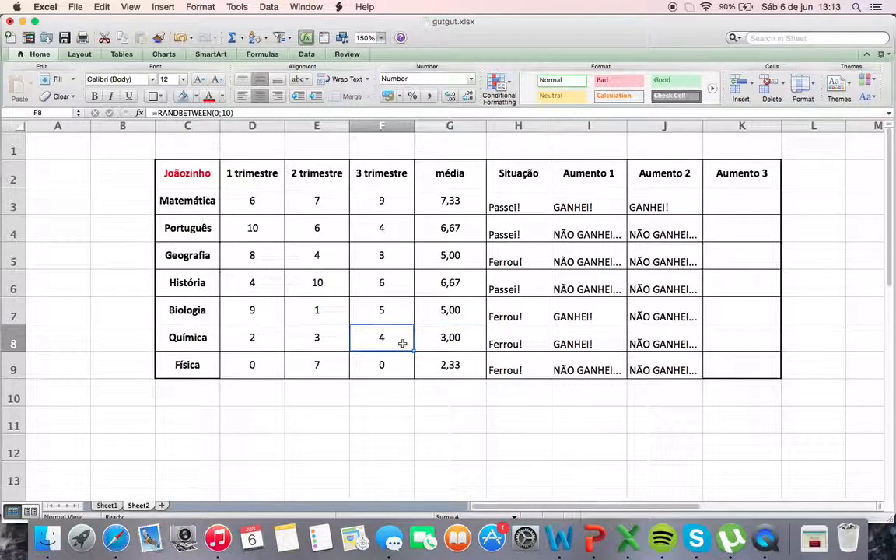
pyautogui.click(331, 115)
pyautogui.press('Return')
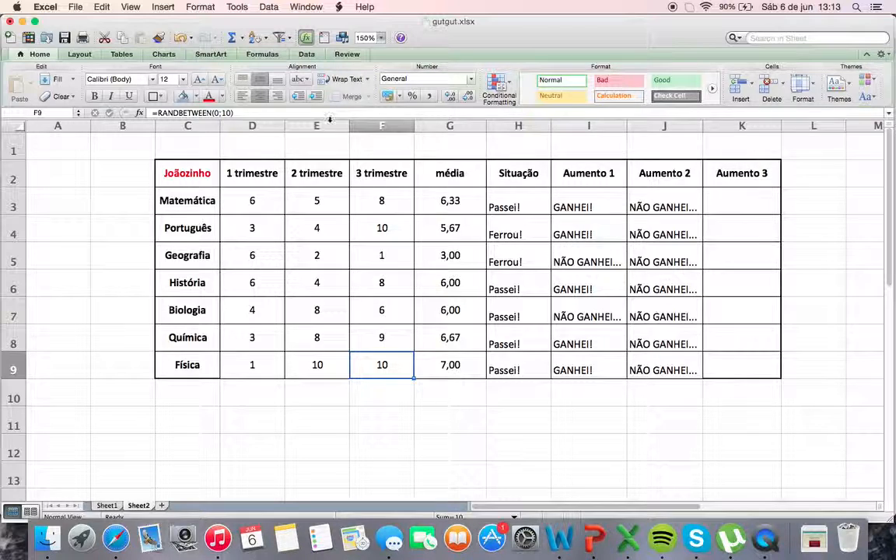
pyautogui.click(314, 251)
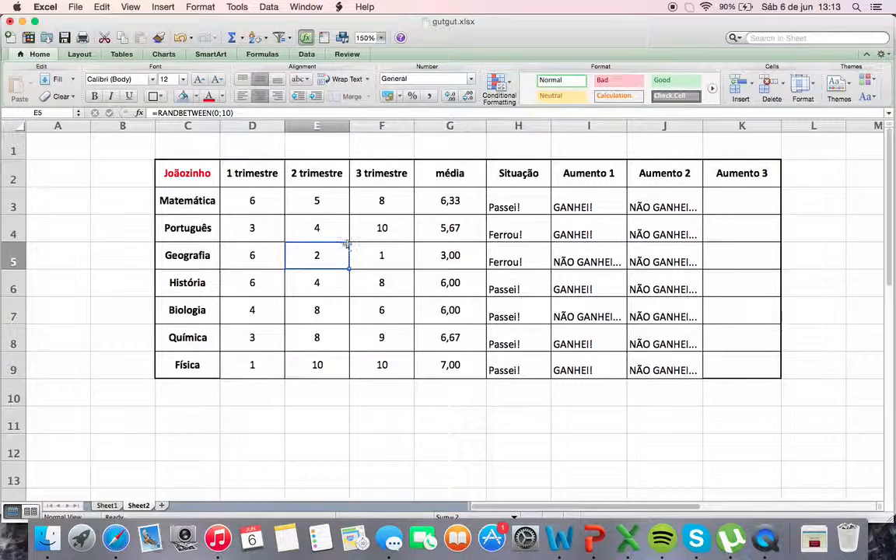
pyautogui.click(363, 113)
pyautogui.press('Return')
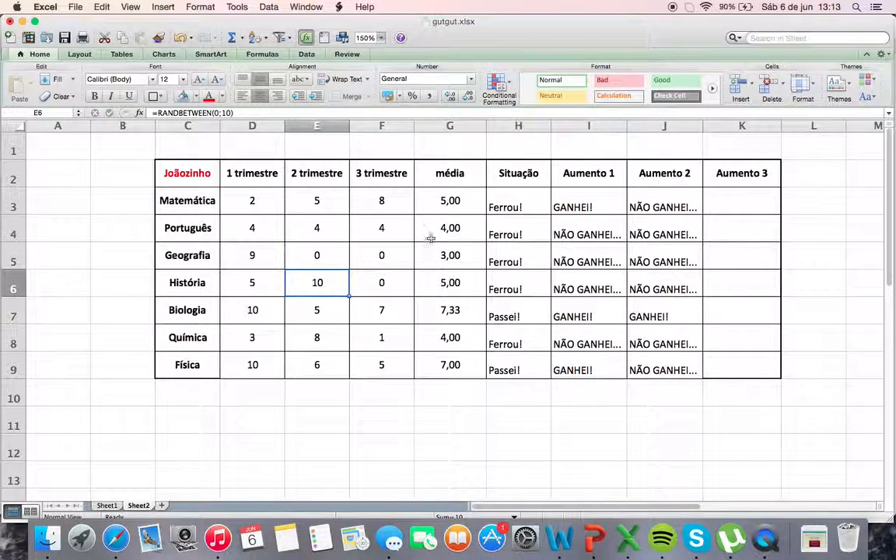
# Enter 7 as the História média in G6 and 9 as its third-trimester grade in F6 to test Aumento 2.
pyautogui.click(449, 280)
pyautogui.write('7')
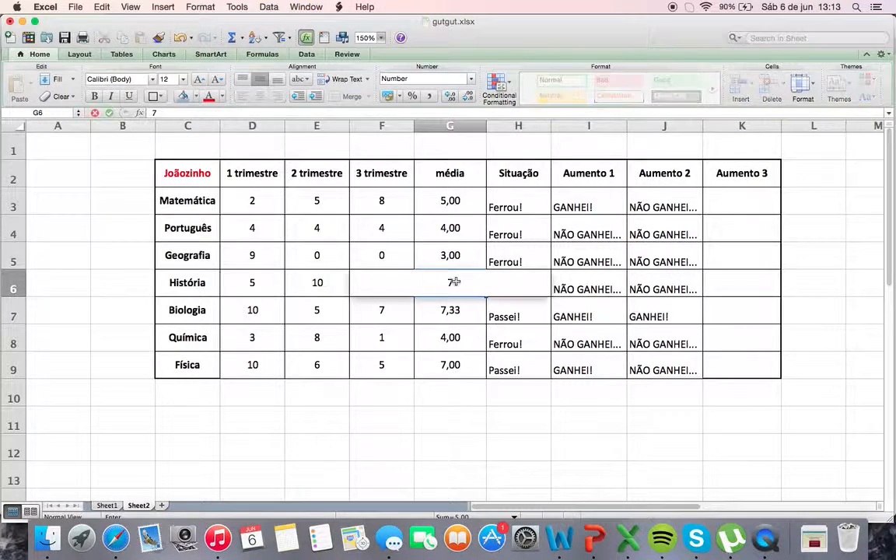
pyautogui.press('Return')
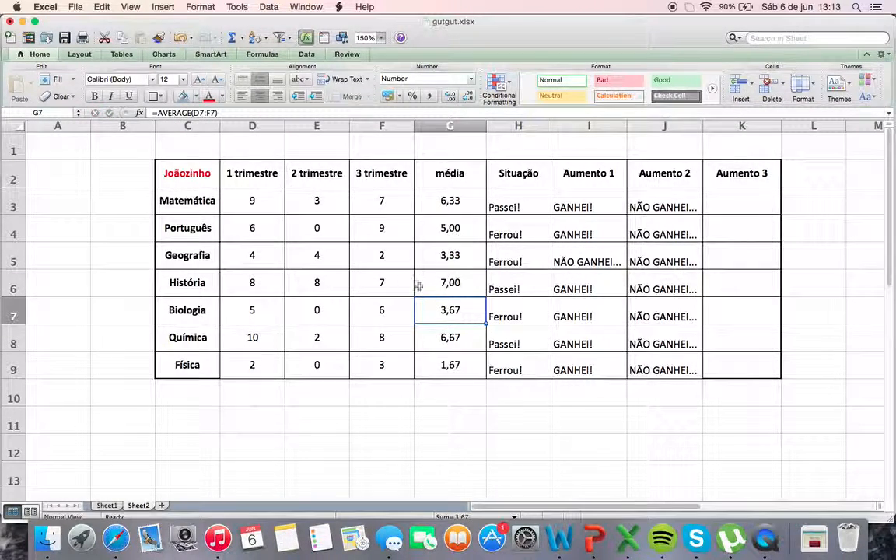
pyautogui.click(379, 285)
pyautogui.doubleClick(379, 285)
pyautogui.press('Return')
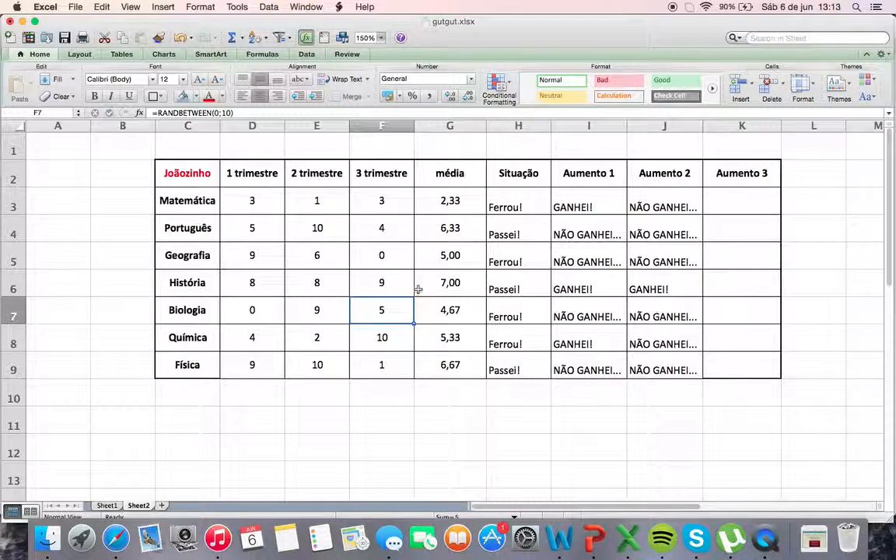
# Replace the fixed História grade in F6 by filling the random-grade formula from F5 down through F7.
pyautogui.click(392, 290)
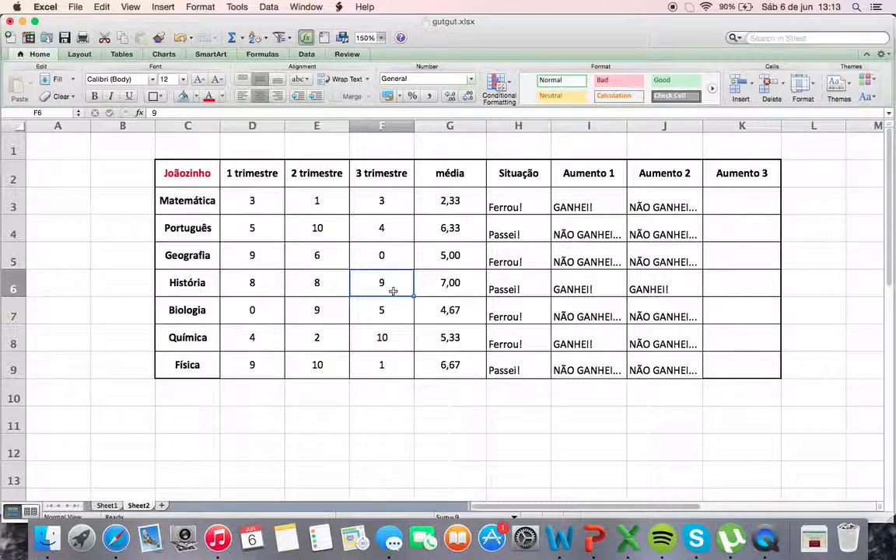
pyautogui.click(394, 260)
pyautogui.moveTo(414, 269); pyautogui.dragTo(408, 315)
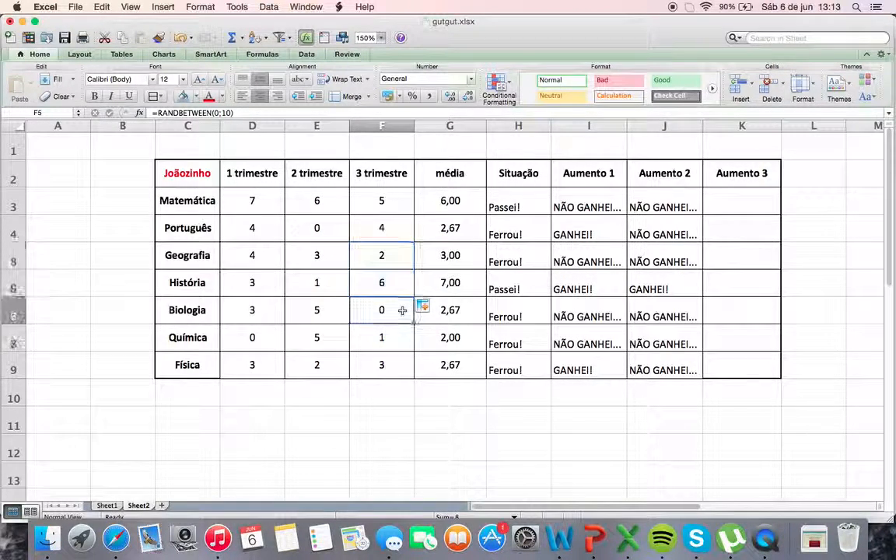
# Fill the D3 random-grade formula across to F3, and fill D3:F3 down through row 9.
pyautogui.click(315, 281)
pyautogui.click(319, 239)
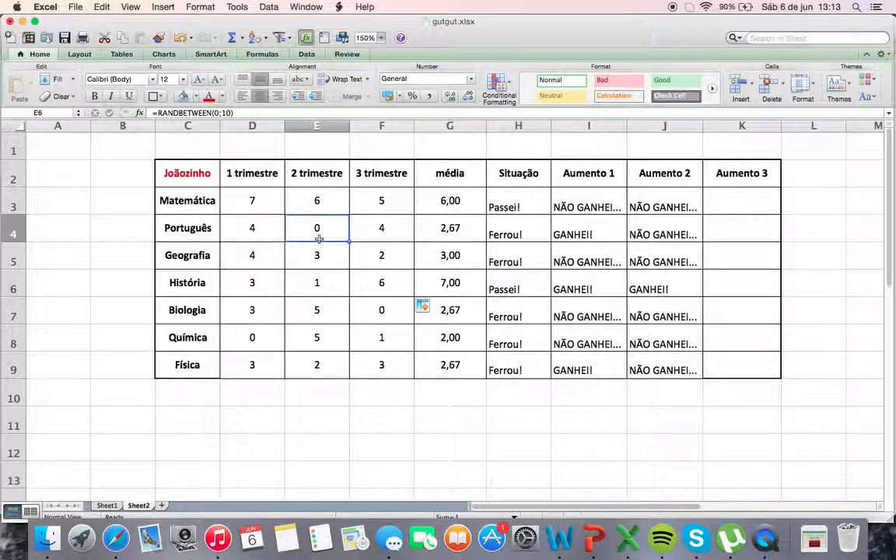
pyautogui.keyDown('shift'); pyautogui.click(280, 217); pyautogui.keyUp('shift')
pyautogui.click(278, 214)
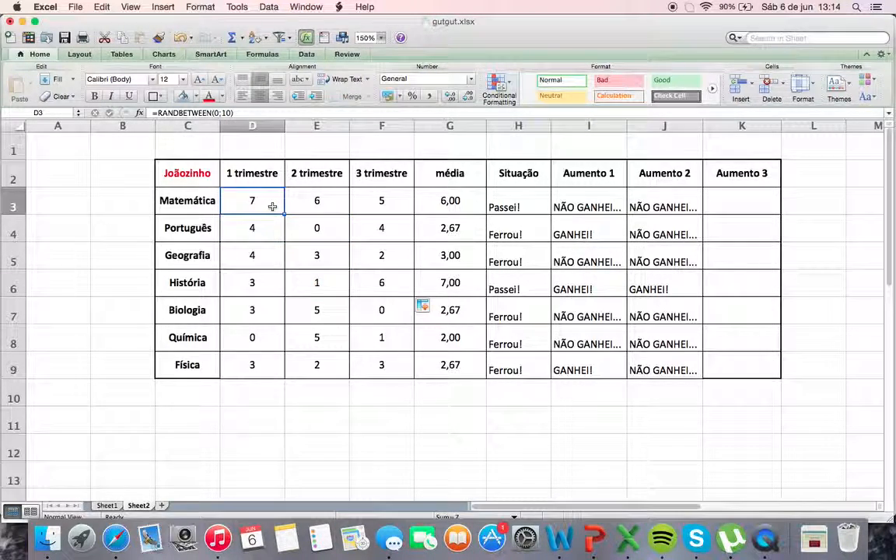
pyautogui.moveTo(277, 211); pyautogui.dragTo(355, 187)
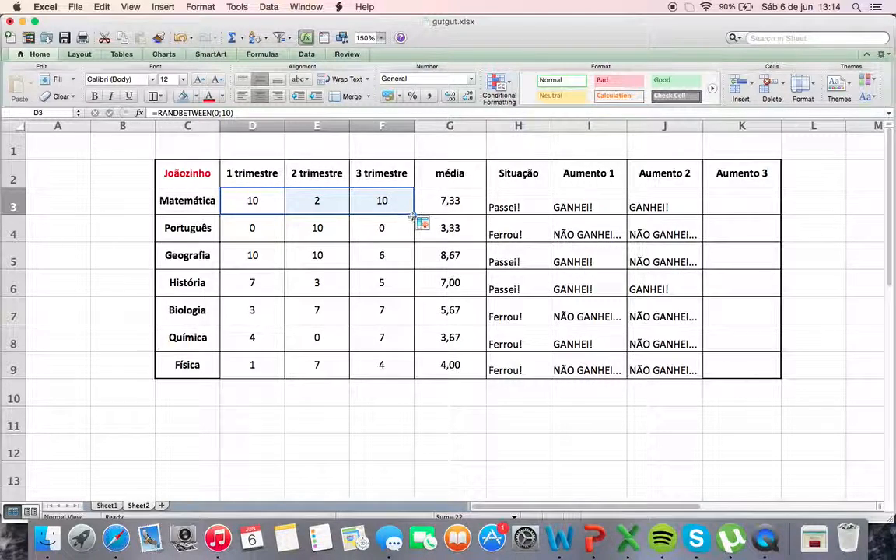
pyautogui.moveTo(414, 214); pyautogui.dragTo(411, 371)
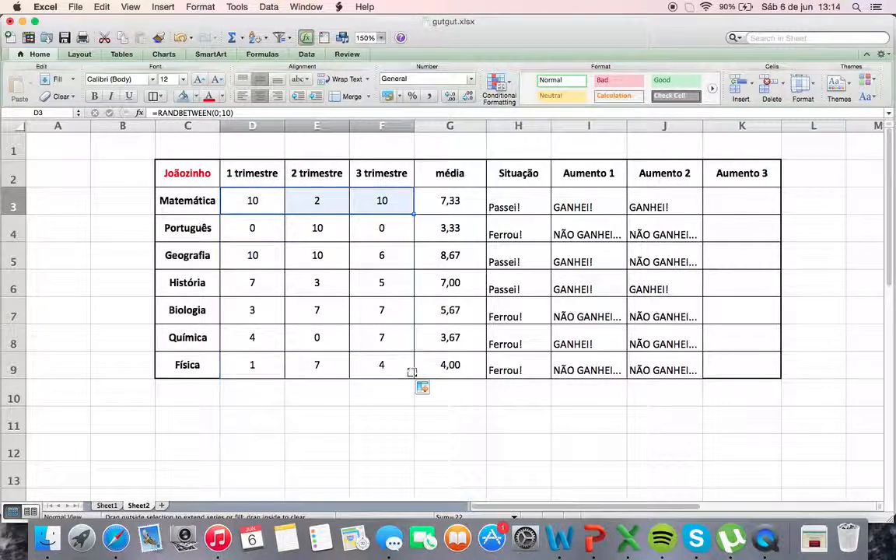
# Enter the note "8,5;" in L2, beside the Aumento 3 header.
pyautogui.click(758, 209)
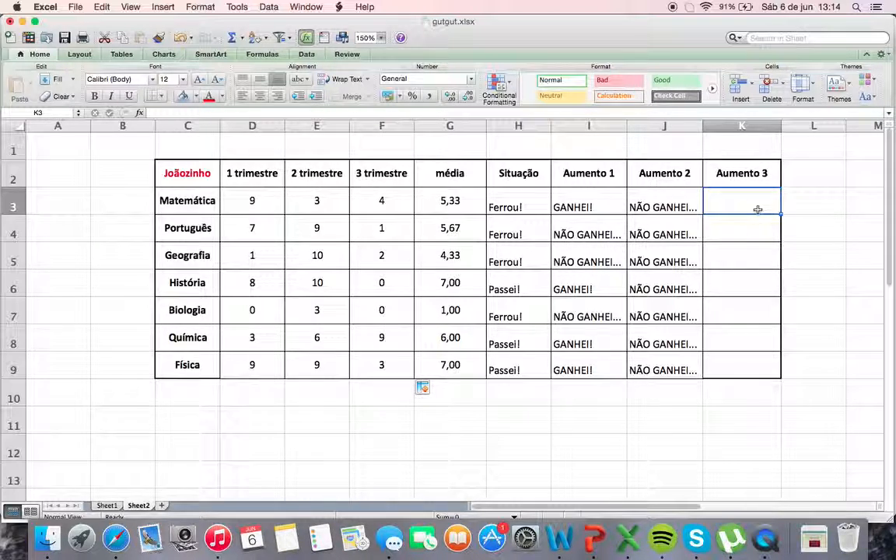
pyautogui.click(634, 207)
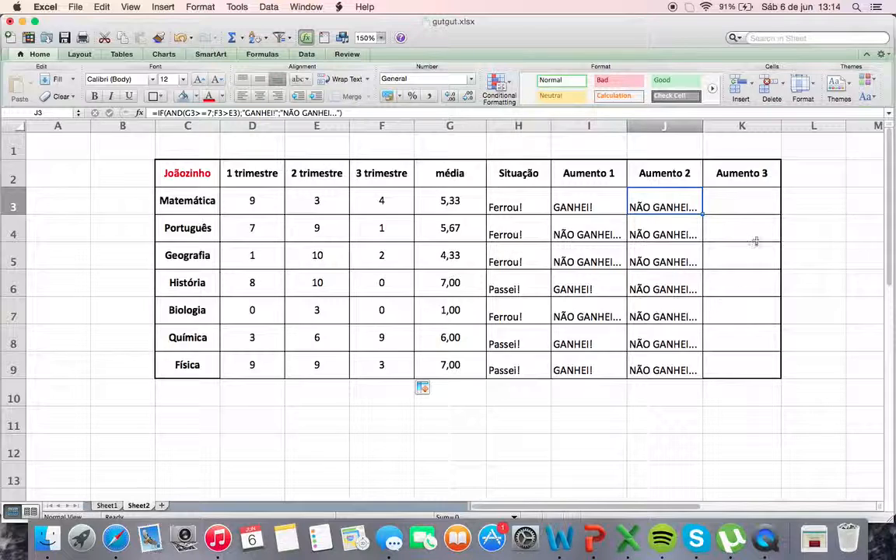
pyautogui.click(810, 180)
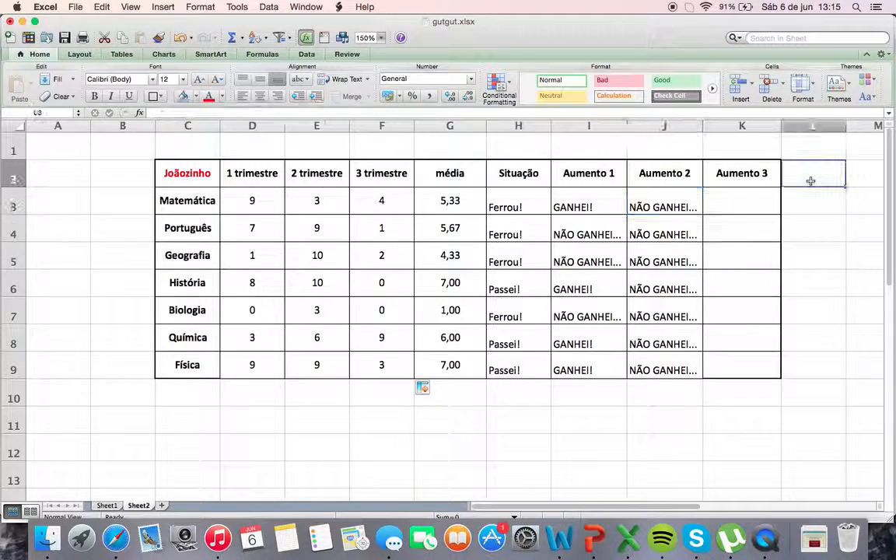
pyautogui.write('8,5')
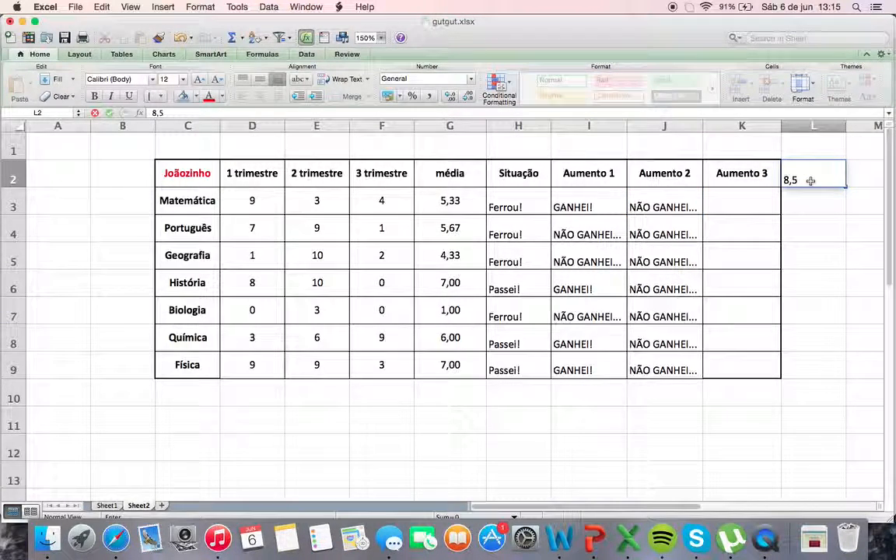
pyautogui.write('; 10')
pyautogui.press('BackSpace')
pyautogui.press('BackSpace')
pyautogui.press('BackSpace')
pyautogui.click(822, 196)
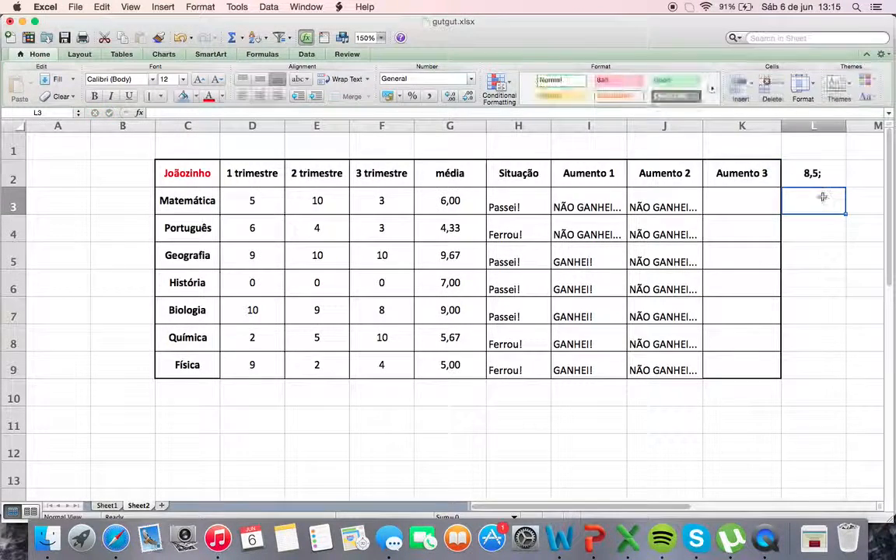
# Start an IF formula in K3, the Matemática Aumento 3 cell.
pyautogui.click(740, 201)
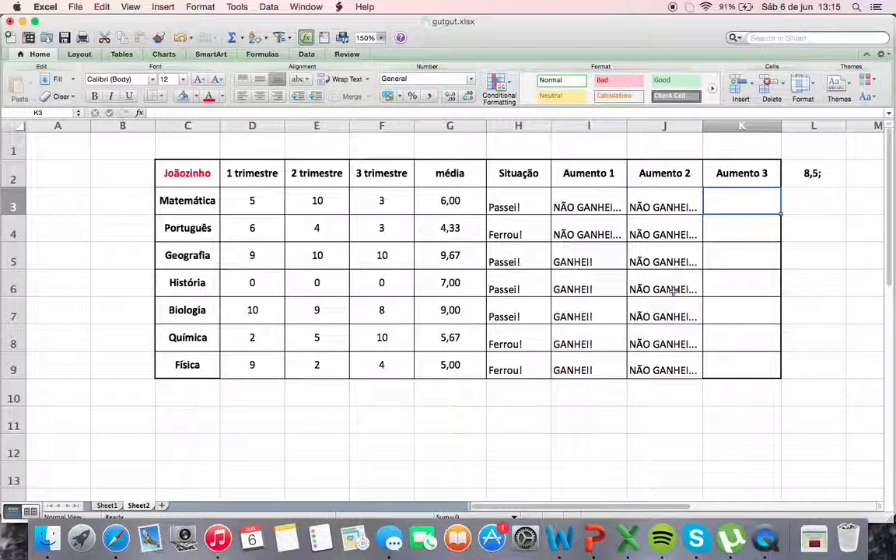
pyautogui.write('=')
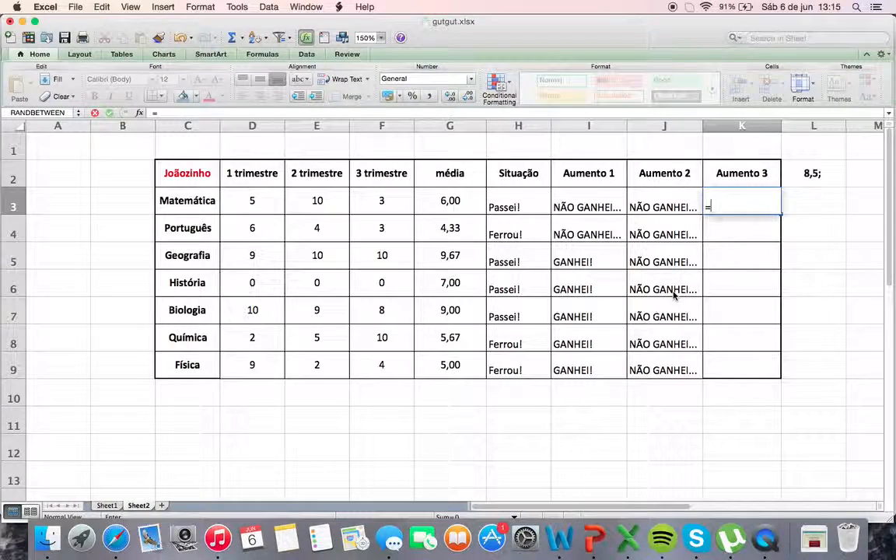
pyautogui.write('IF')
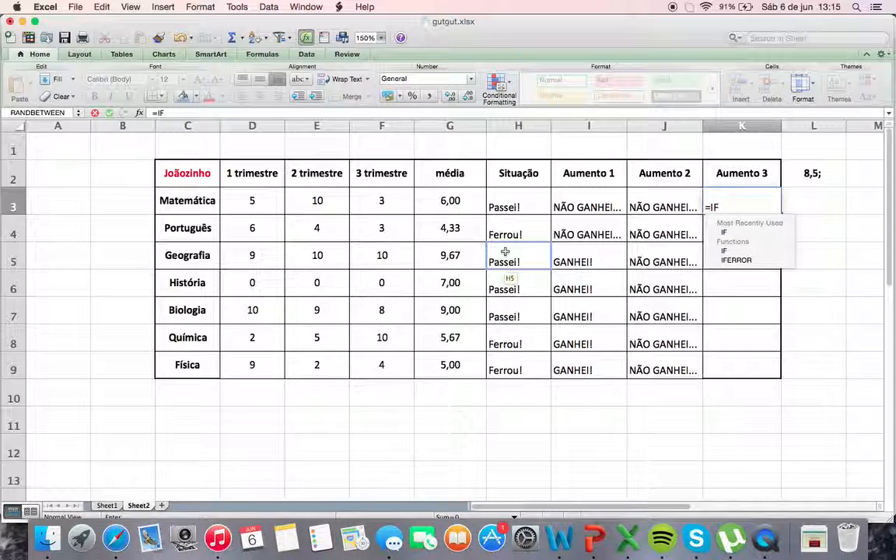
pyautogui.write('(')
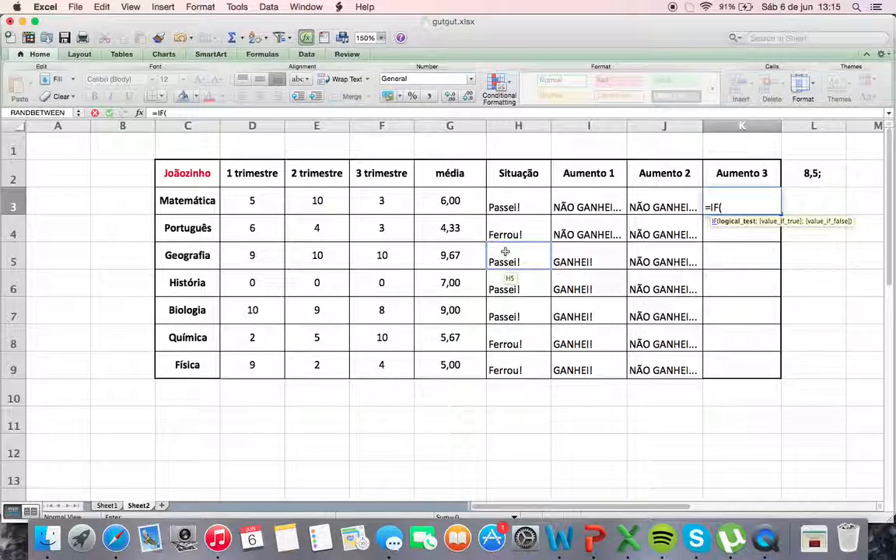
pyautogui.write('IF(')
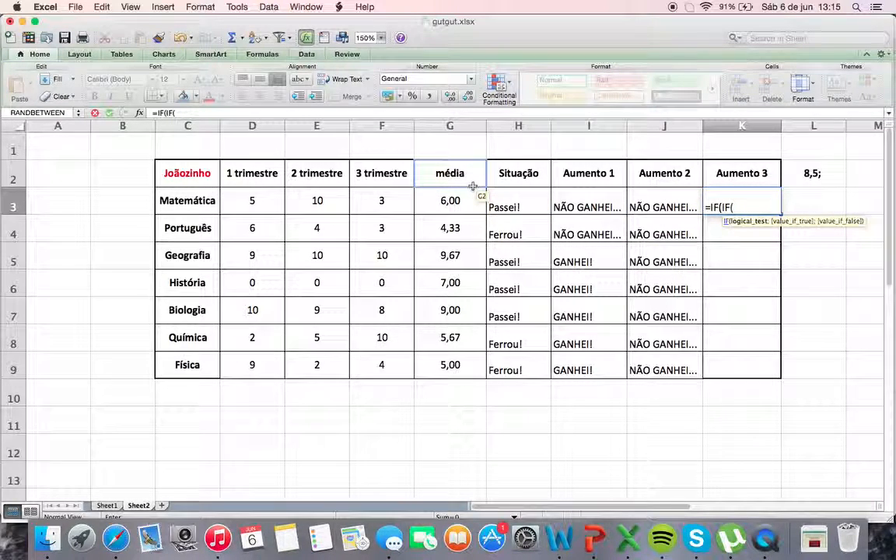
pyautogui.press('BackSpace')
pyautogui.press('BackSpace')
pyautogui.press('BackSpace')
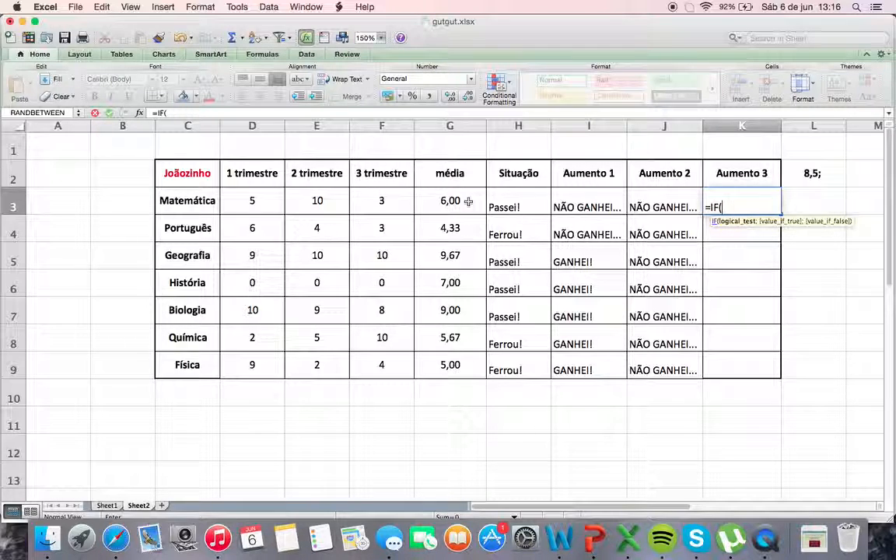
# Set the logical test of the K3 IF formula to G3>=7, using the Matemática média.
pyautogui.click(468, 202)
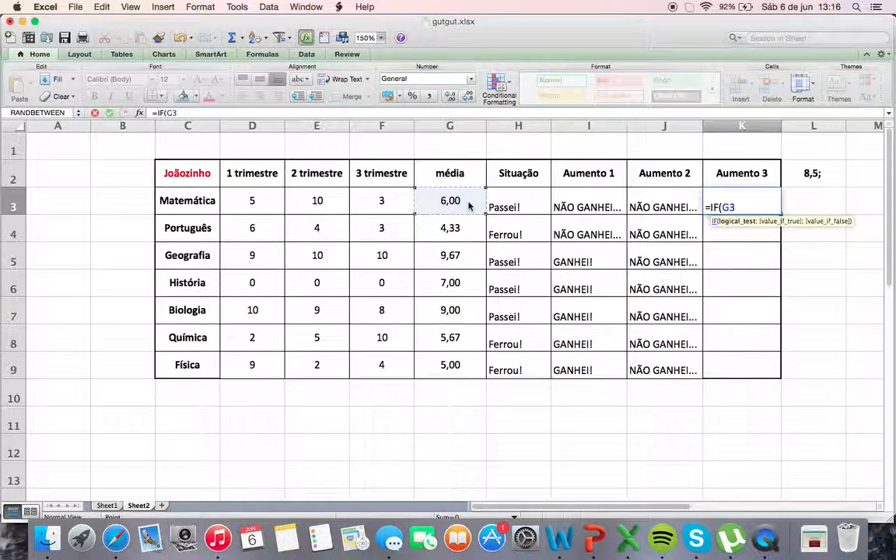
pyautogui.write('>=7')
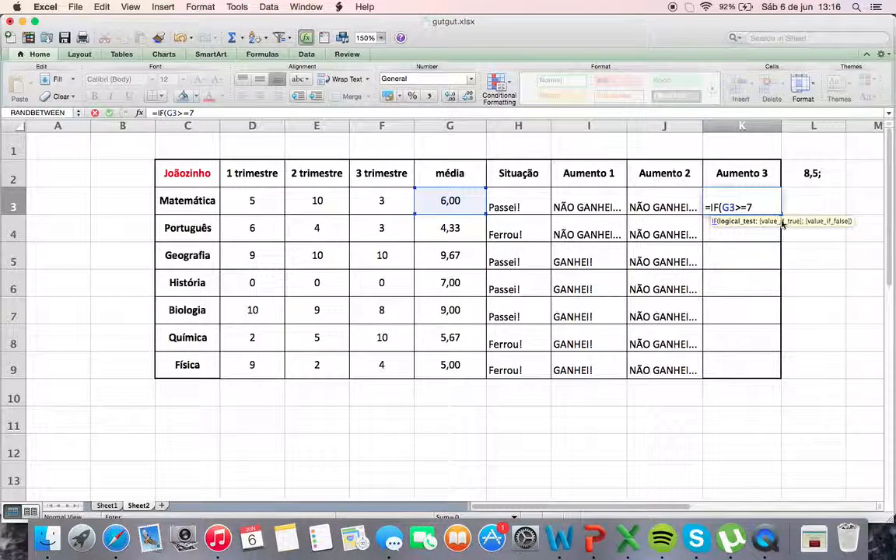
pyautogui.moveTo(761, 209); pyautogui.dragTo(729, 207)
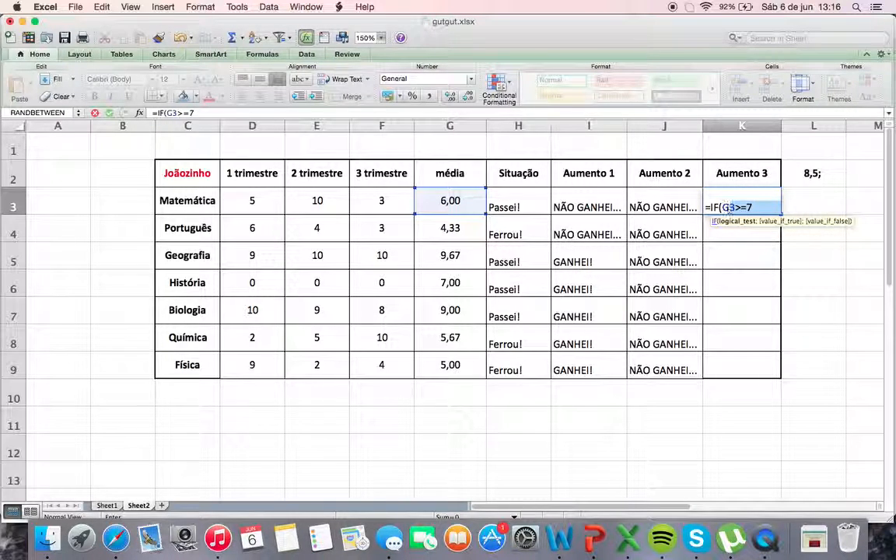
pyautogui.click(758, 206)
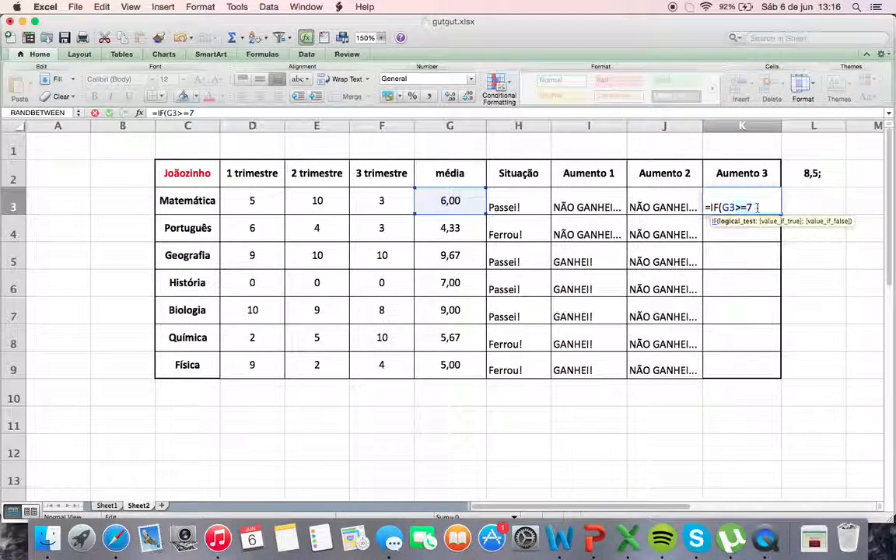
# Nest a second IF as the true value in the K3 formula, testing whether G3<8,5.
pyautogui.write(';')
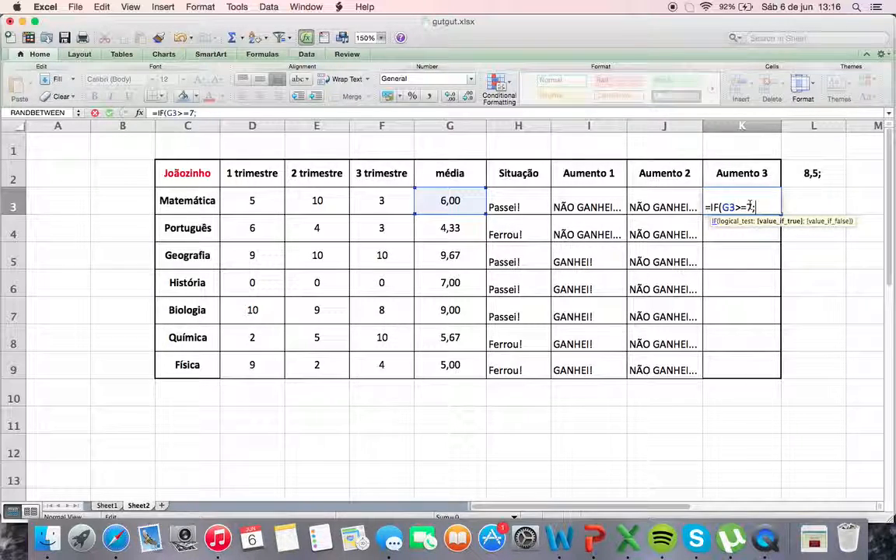
pyautogui.write('IF')
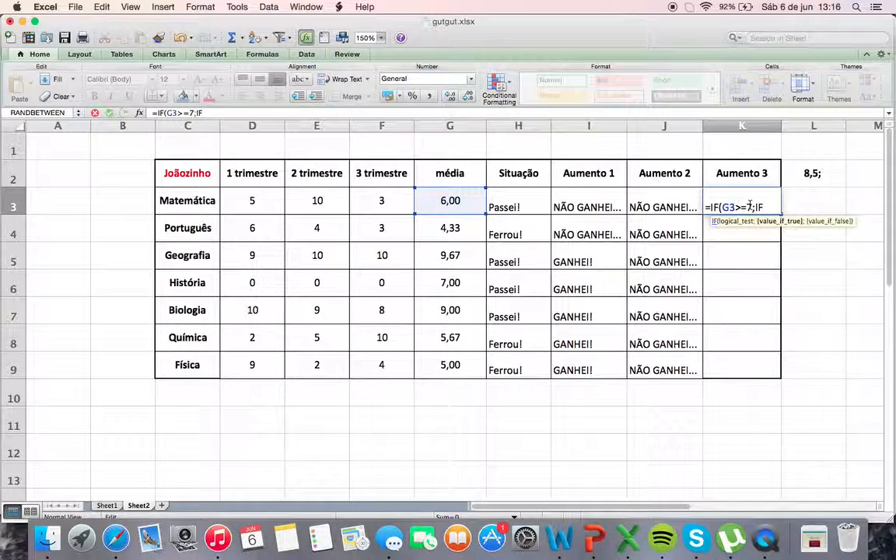
pyautogui.write('(')
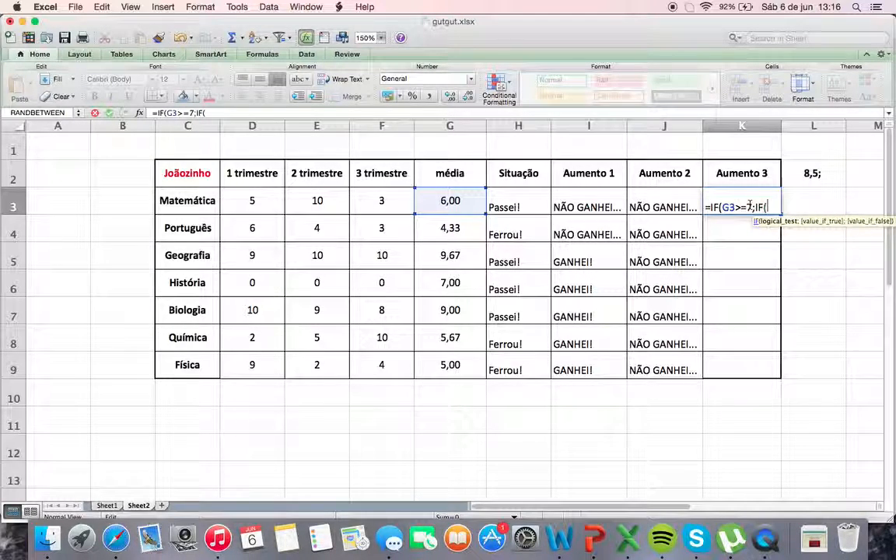
pyautogui.click(477, 202)
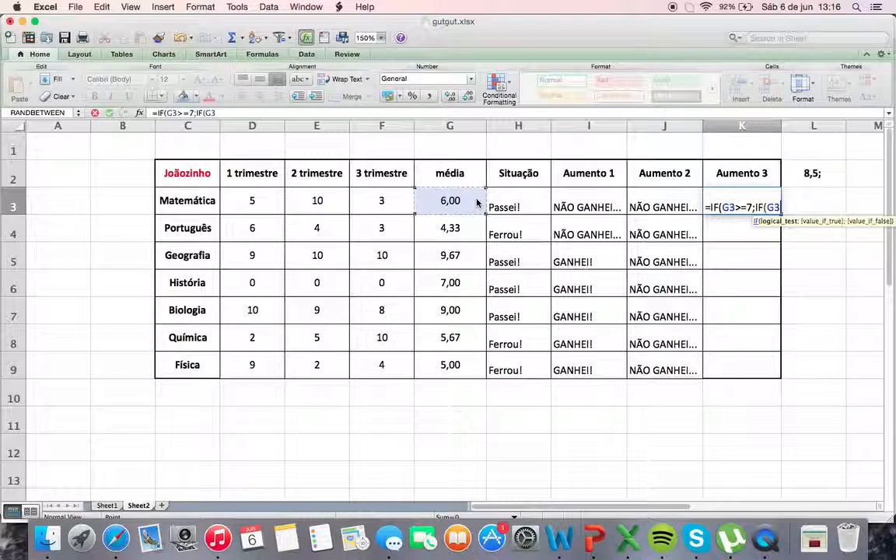
pyautogui.write('<')
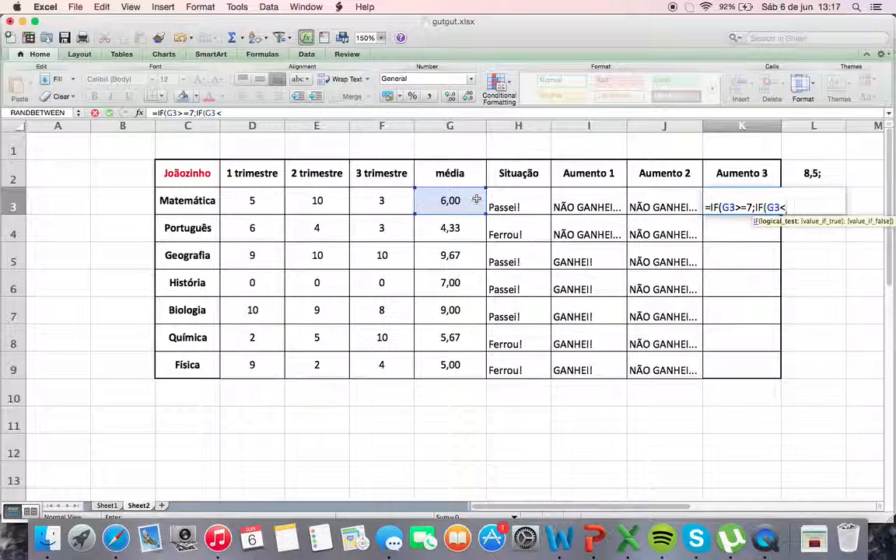
pyautogui.write('8')
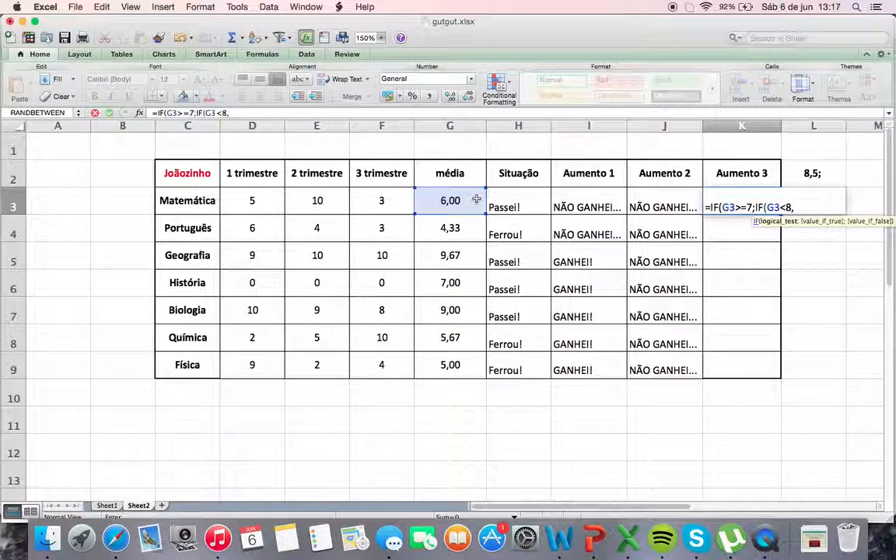
pyautogui.write(',5;')
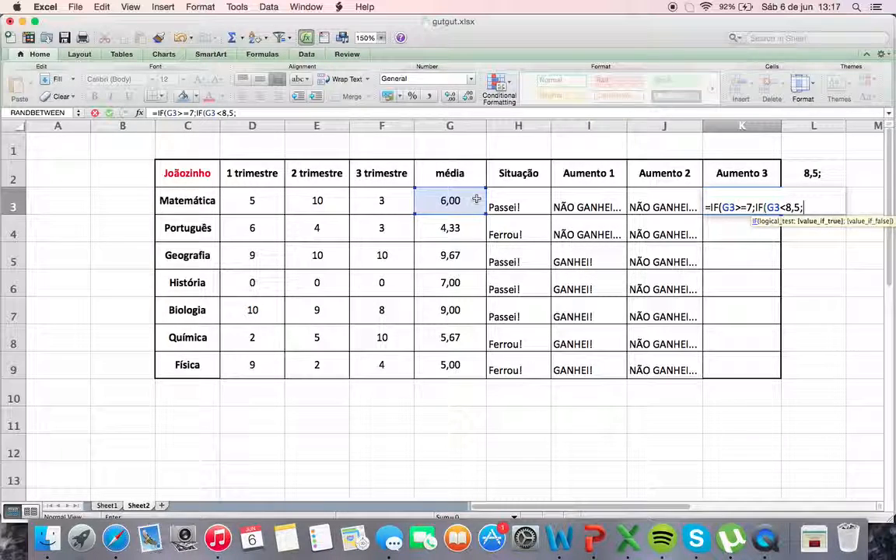
# Give the nested IF in K3 the results "10 R$" when true and "30 R$" when false, and close it.
pyautogui.write('"10 R')
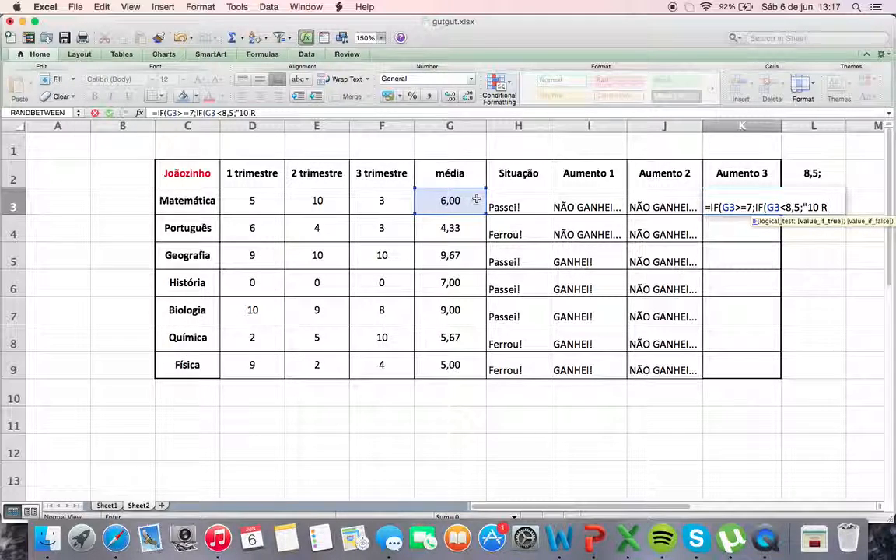
pyautogui.write('$"')
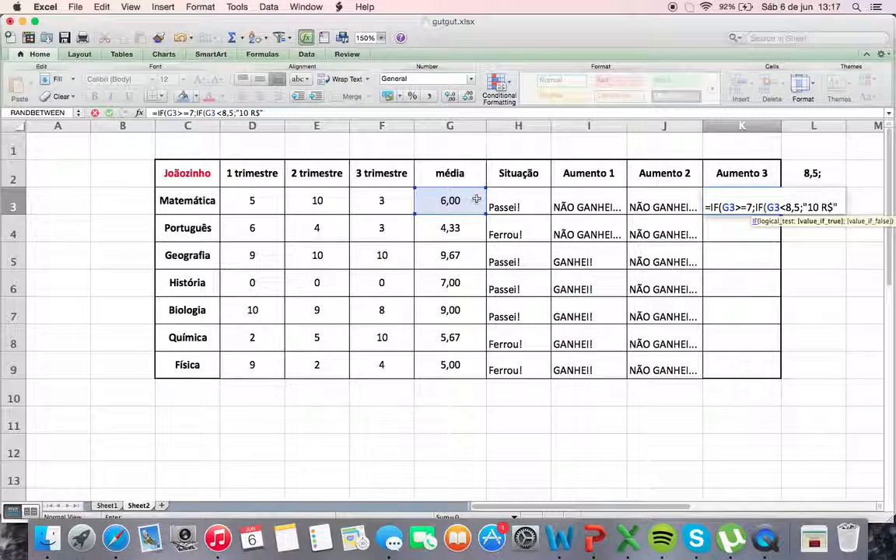
pyautogui.write(';')
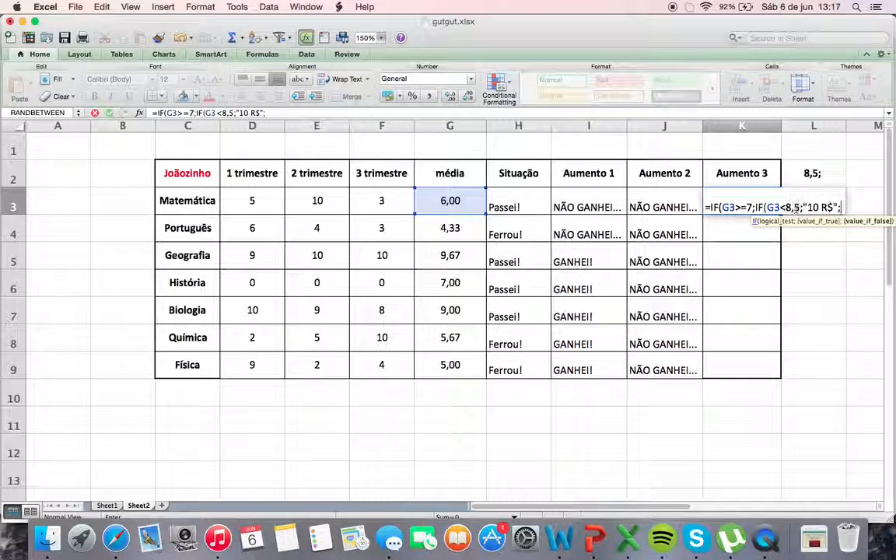
pyautogui.moveTo(800, 208); pyautogui.dragTo(779, 208)
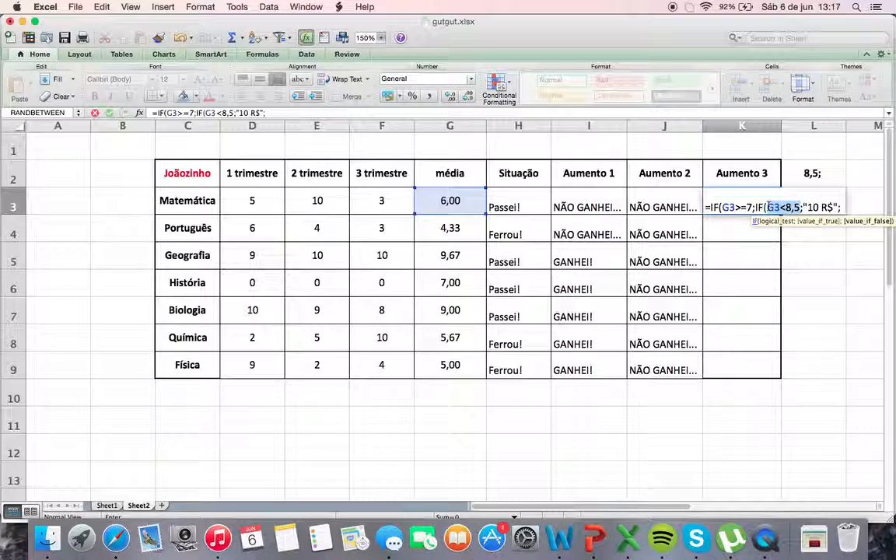
pyautogui.moveTo(770, 207); pyautogui.dragTo(769, 207)
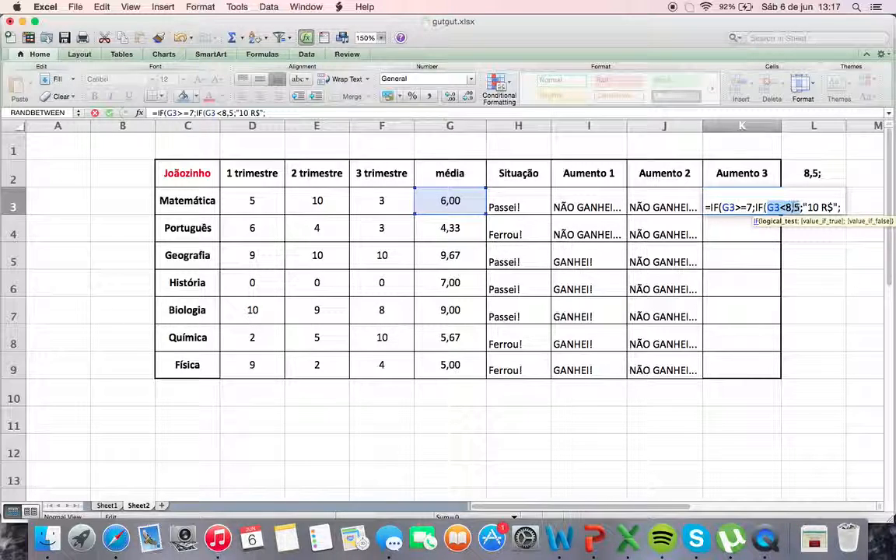
pyautogui.click(891, 210)
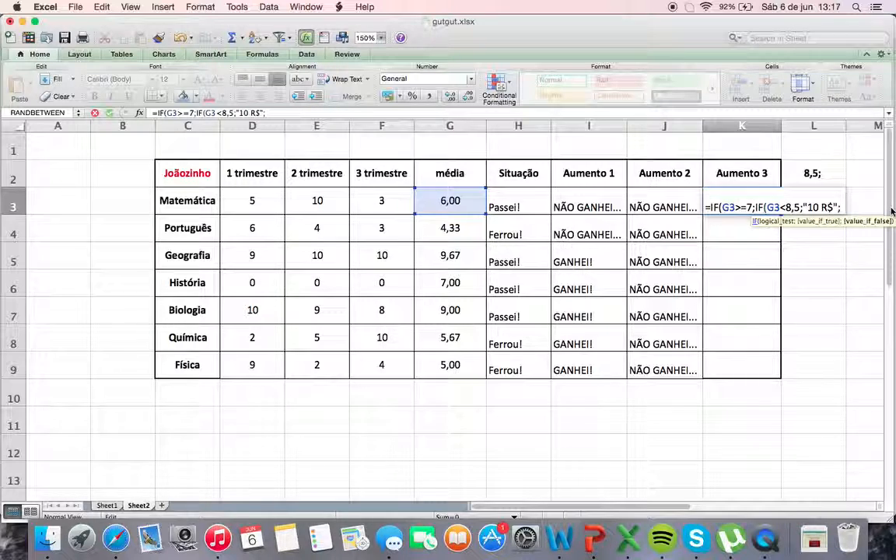
pyautogui.write('"30 ')
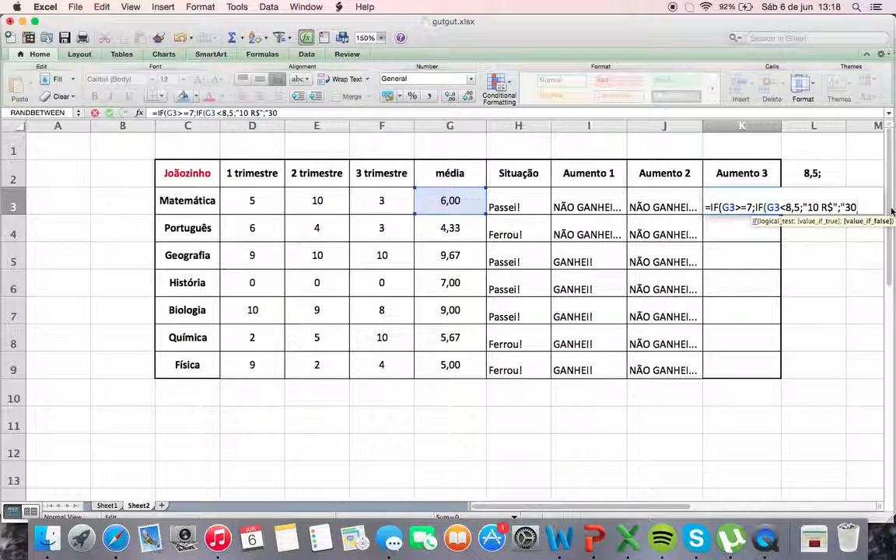
pyautogui.write('R$"')
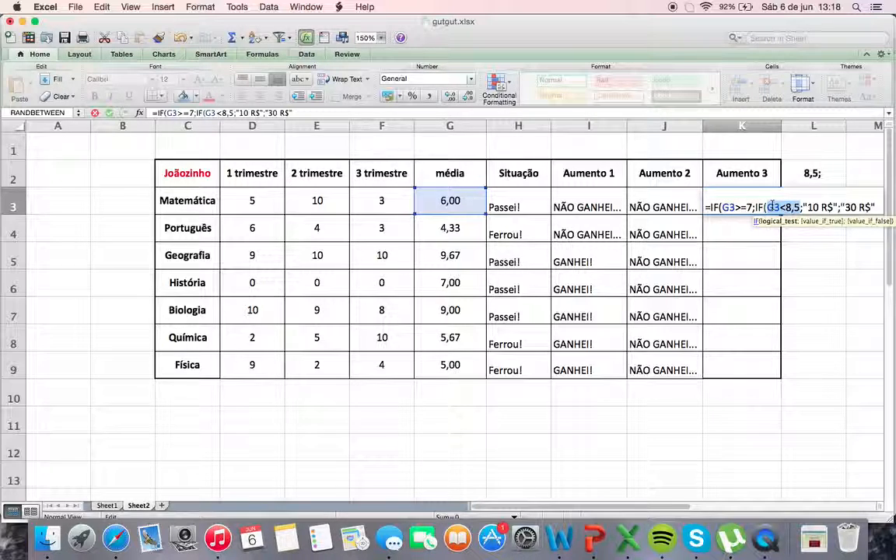
pyautogui.click(880, 207)
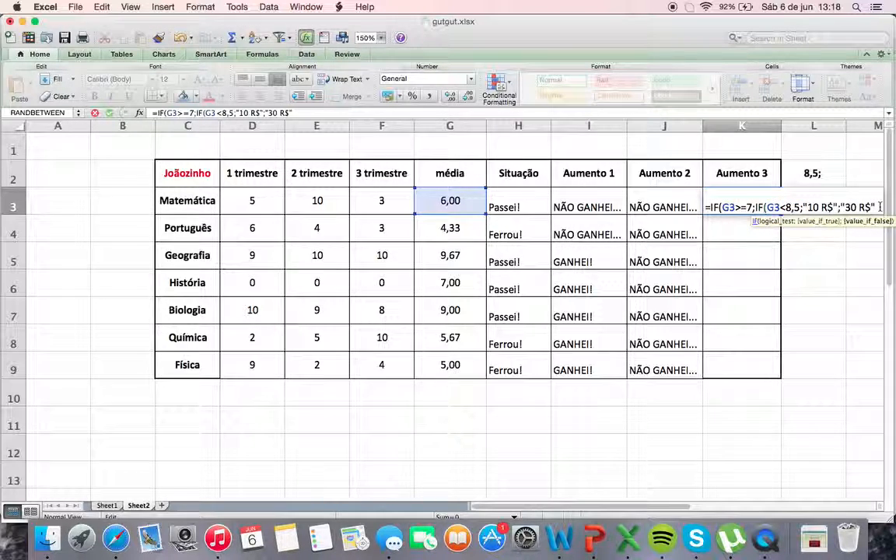
pyautogui.press('Right')
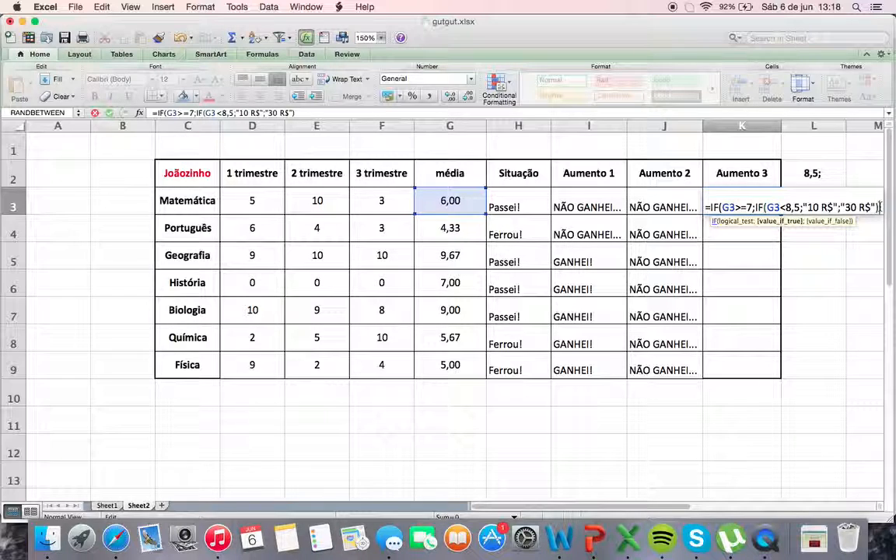
# Set the outer IF's false value in K3 to "SEM AUMENTO" and enter the formula.
pyautogui.write(';')
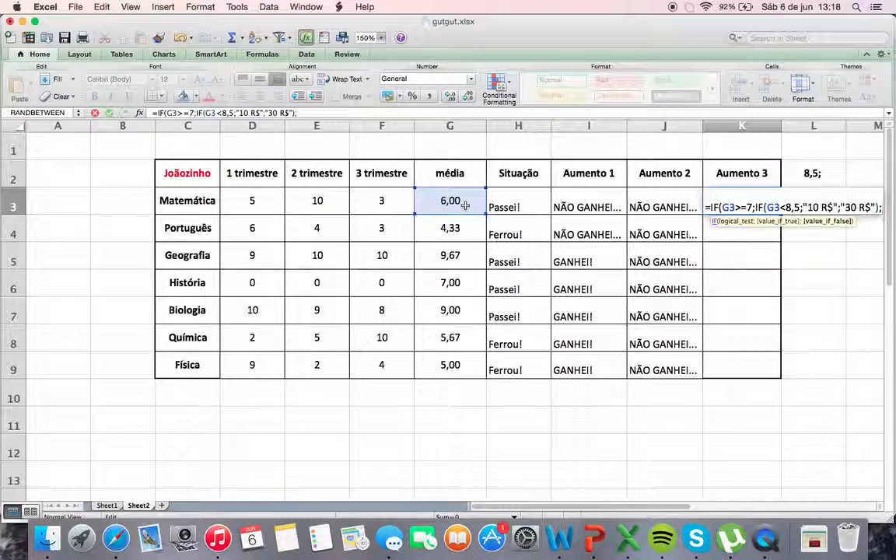
pyautogui.write('"')
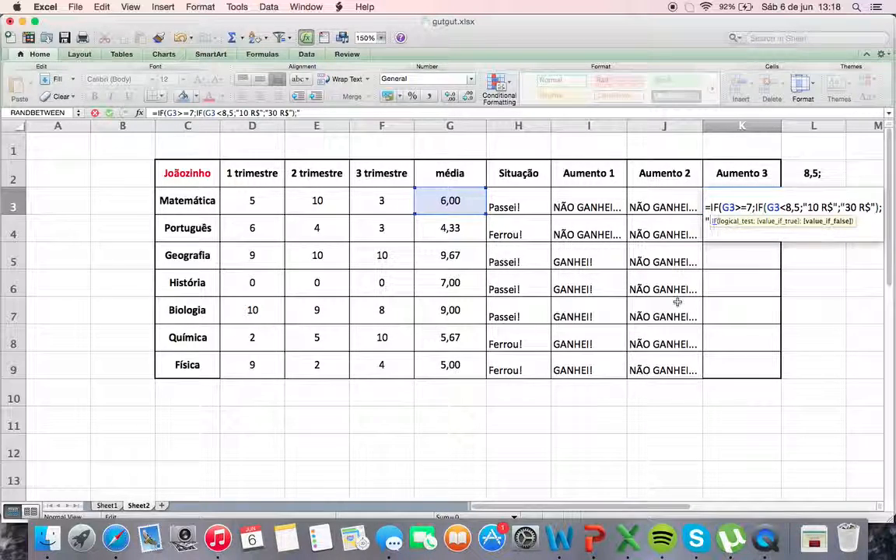
pyautogui.write('SEM')
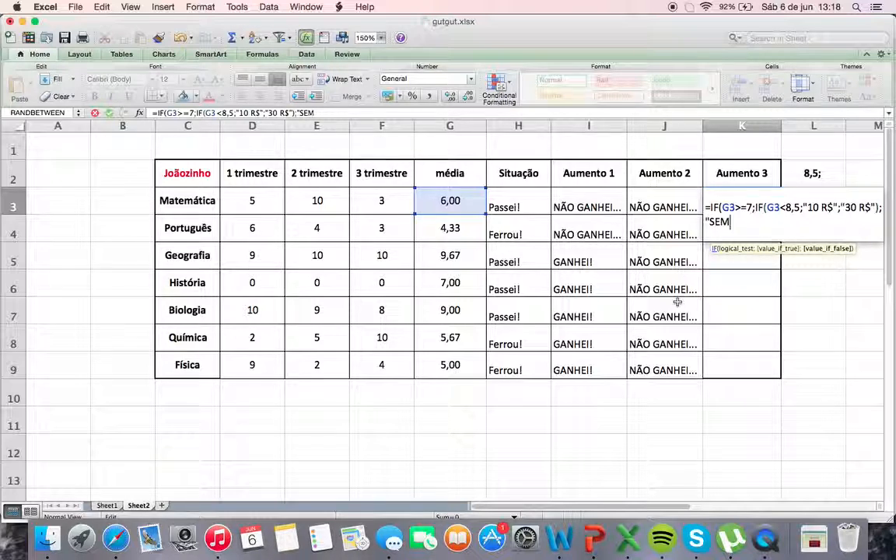
pyautogui.write(' AUMENTO')
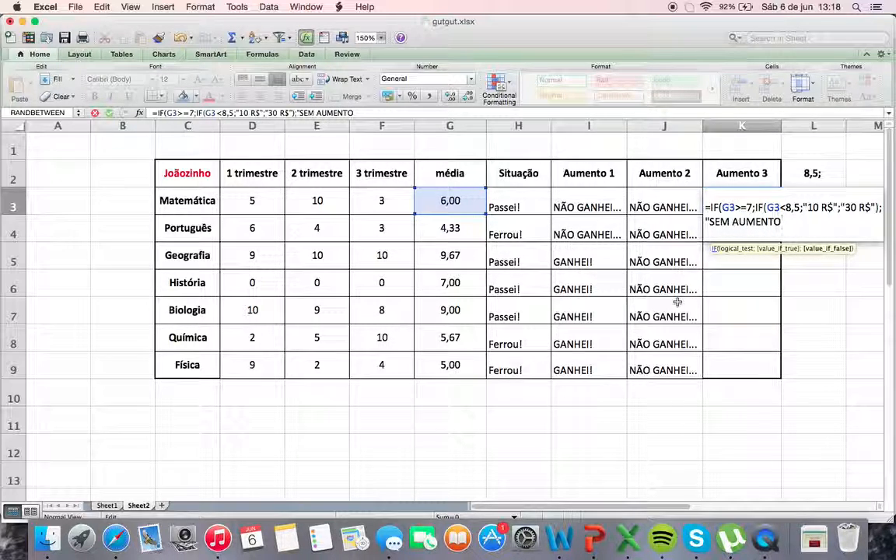
pyautogui.write('"')
pyautogui.press('Return')
# Clear the note in L2 and fill the K3 Aumento 3 formula down through K9.
pyautogui.click(810, 183)
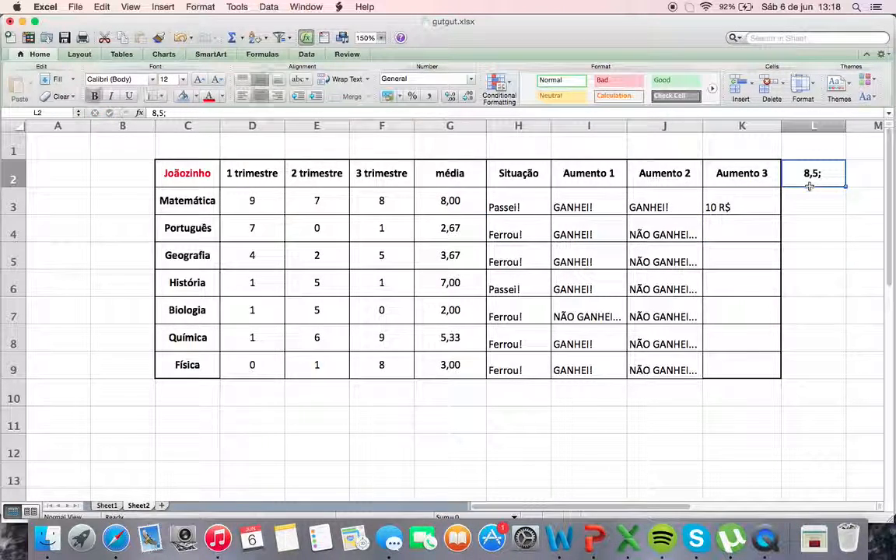
pyautogui.press('BackSpace')
pyautogui.click(764, 198)
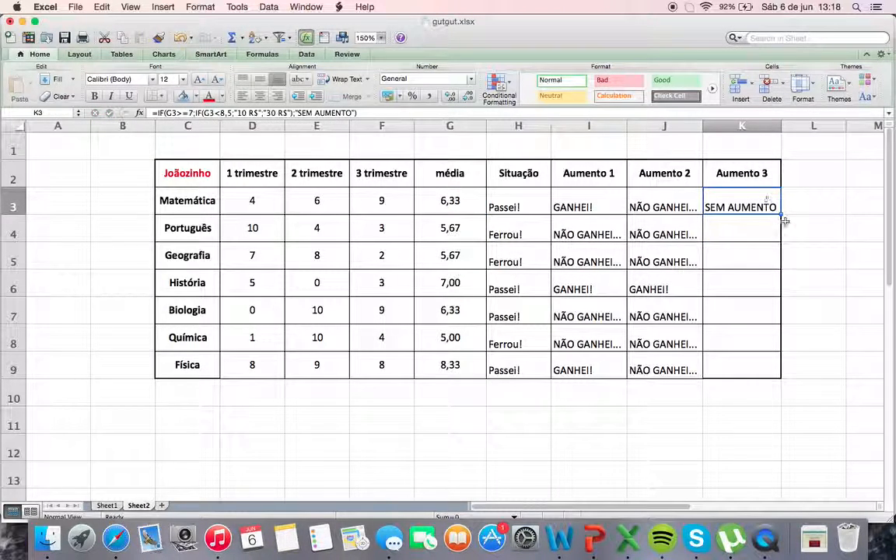
pyautogui.moveTo(779, 214); pyautogui.dragTo(765, 376)
# Set the História média in G6 to 8,5 to test the Aumento 3 formula.
pyautogui.click(737, 290)
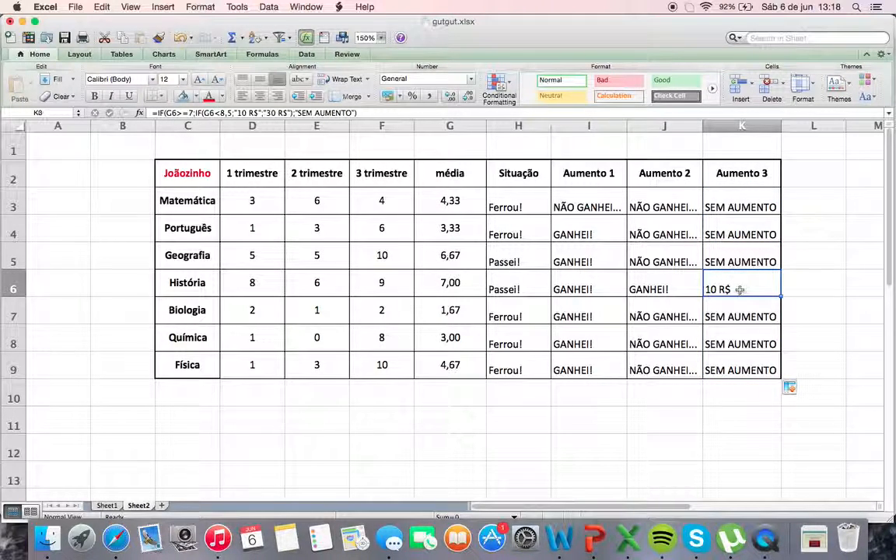
pyautogui.click(737, 205)
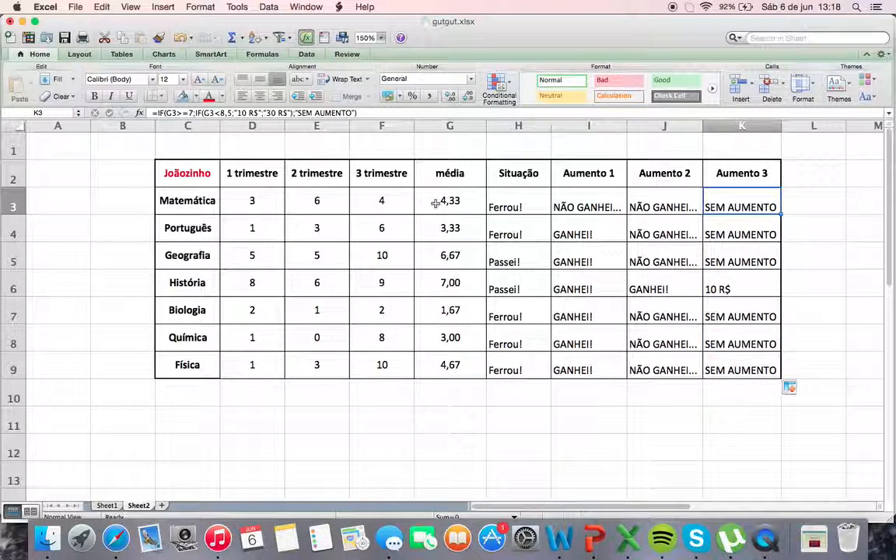
pyautogui.click(456, 282)
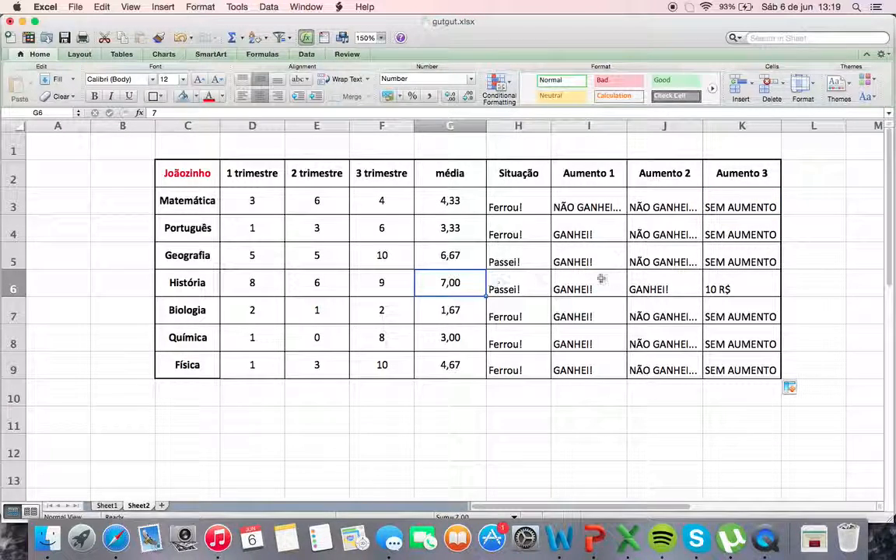
pyautogui.click(711, 286)
pyautogui.click(448, 282)
pyautogui.click(486, 113)
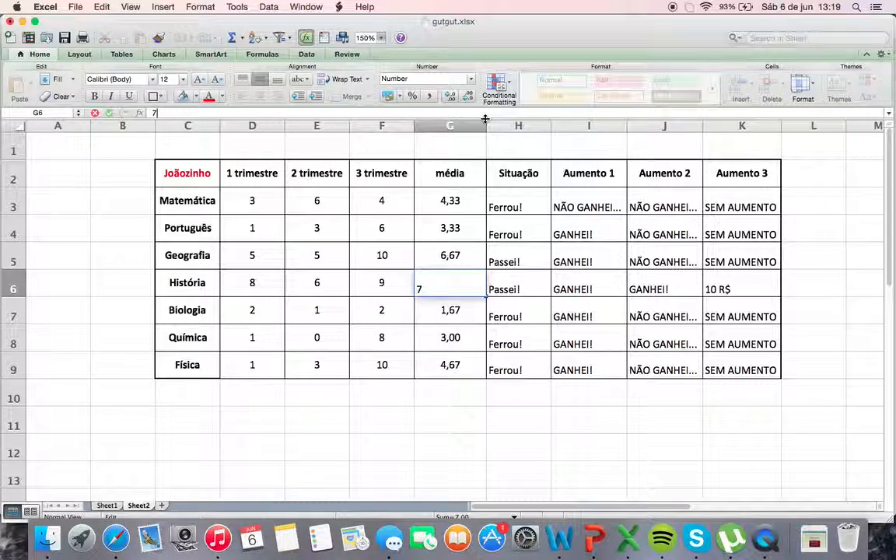
pyautogui.write(',8')
pyautogui.press('BackSpace')
pyautogui.press('BackSpace')
pyautogui.press('BackSpace')
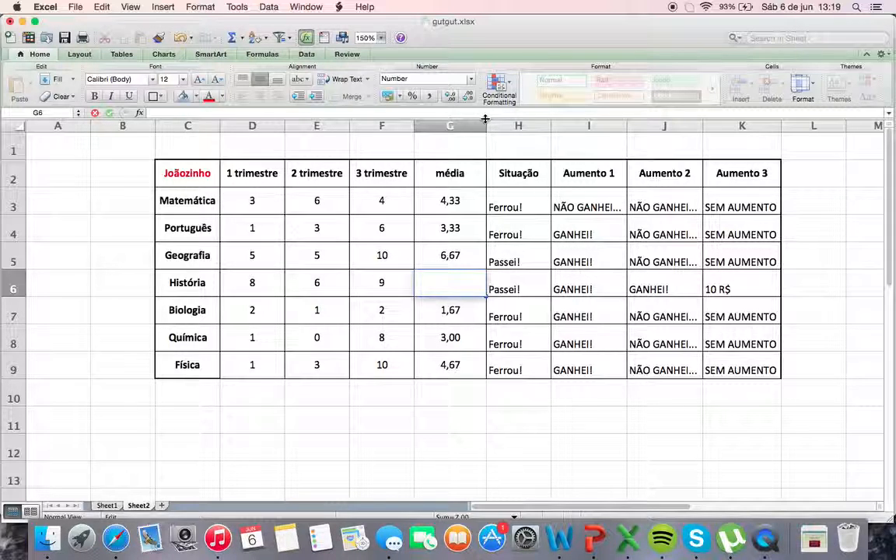
pyautogui.write('8,5')
pyautogui.press('Return')
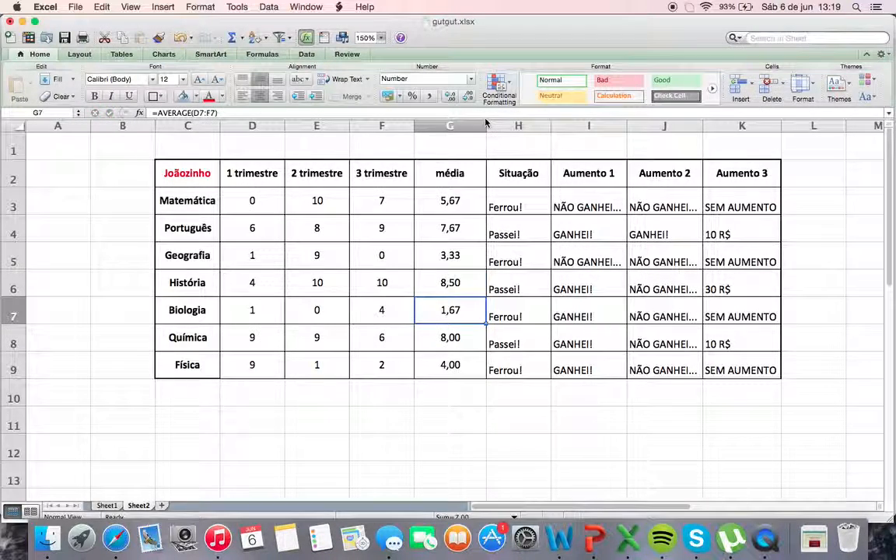
# Compare the média and Aumento 3 cells for História, Português and Matemática, and select the whole table area B1:L10.
pyautogui.click(451, 282)
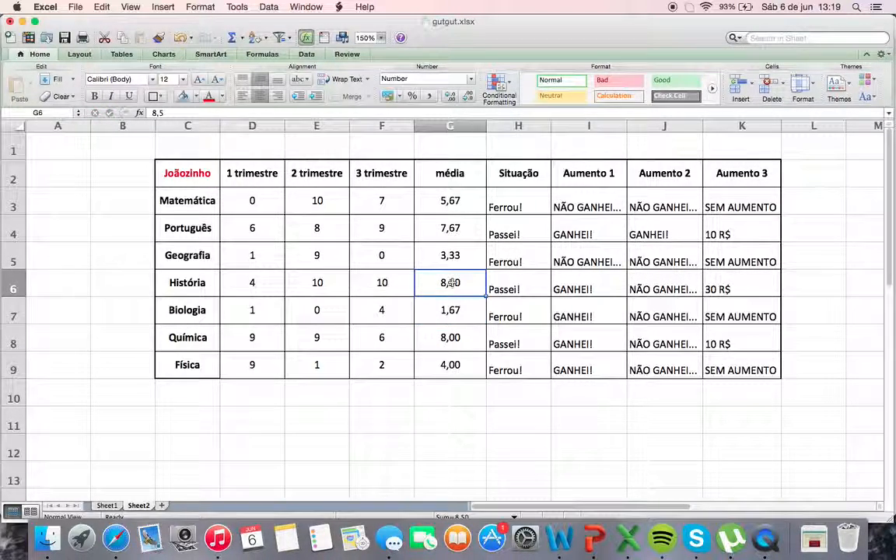
pyautogui.click(719, 289)
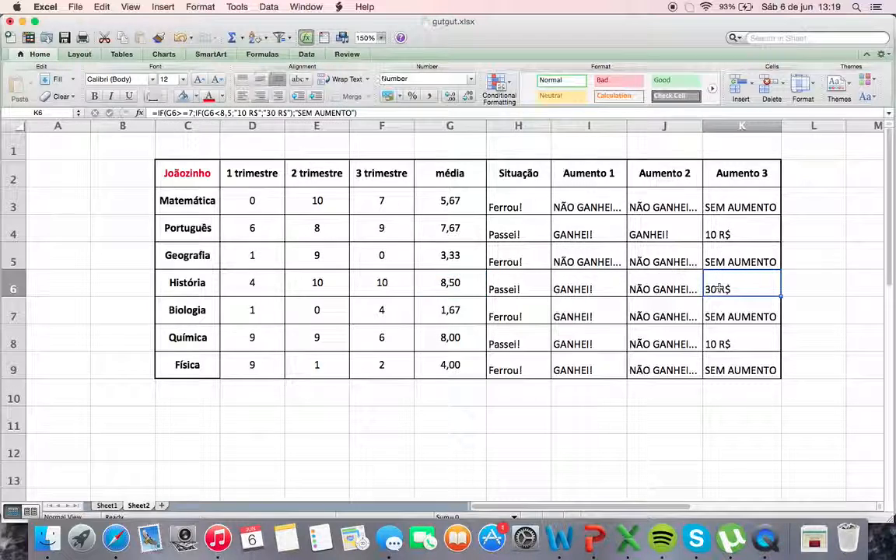
pyautogui.click(448, 229)
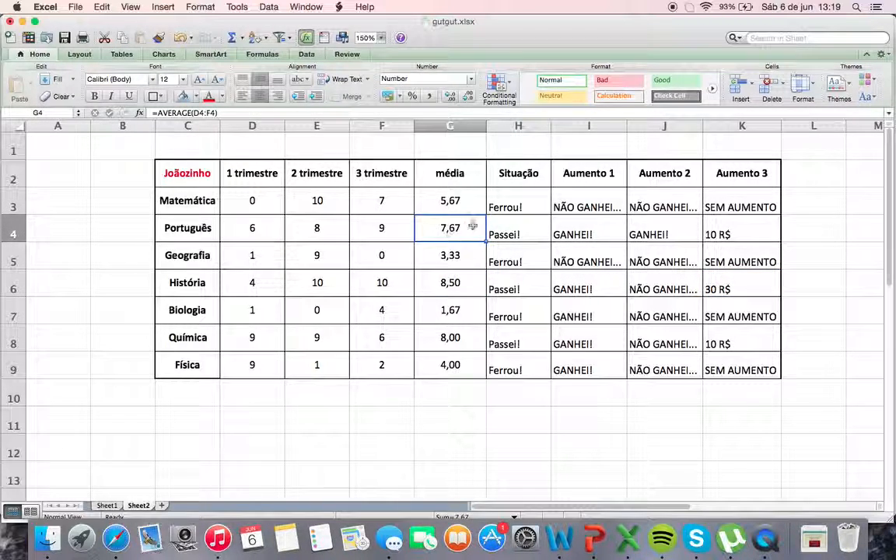
pyautogui.click(729, 235)
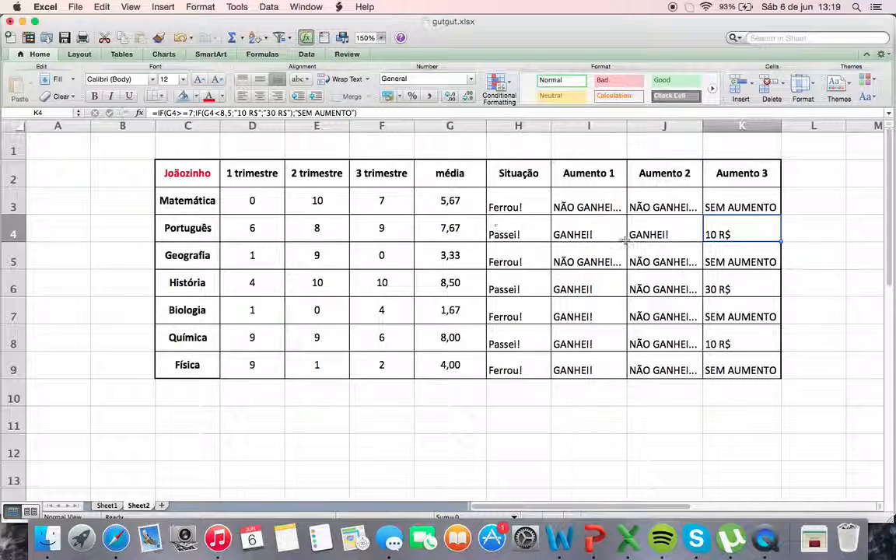
pyautogui.click(442, 202)
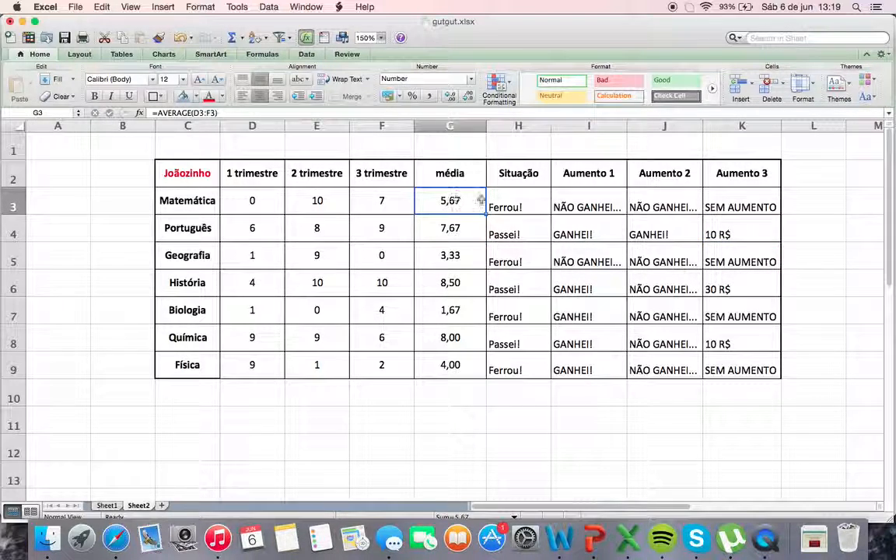
pyautogui.click(751, 205)
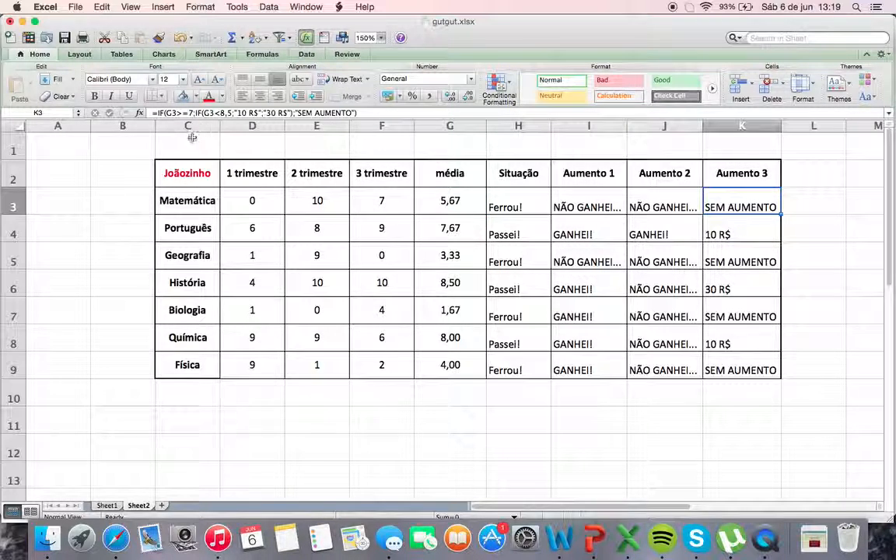
pyautogui.moveTo(145, 149); pyautogui.dragTo(800, 388)
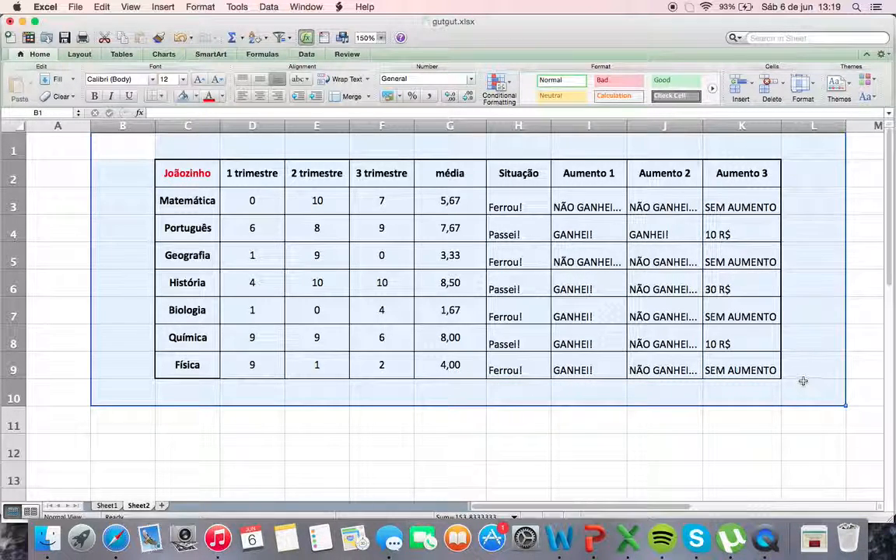